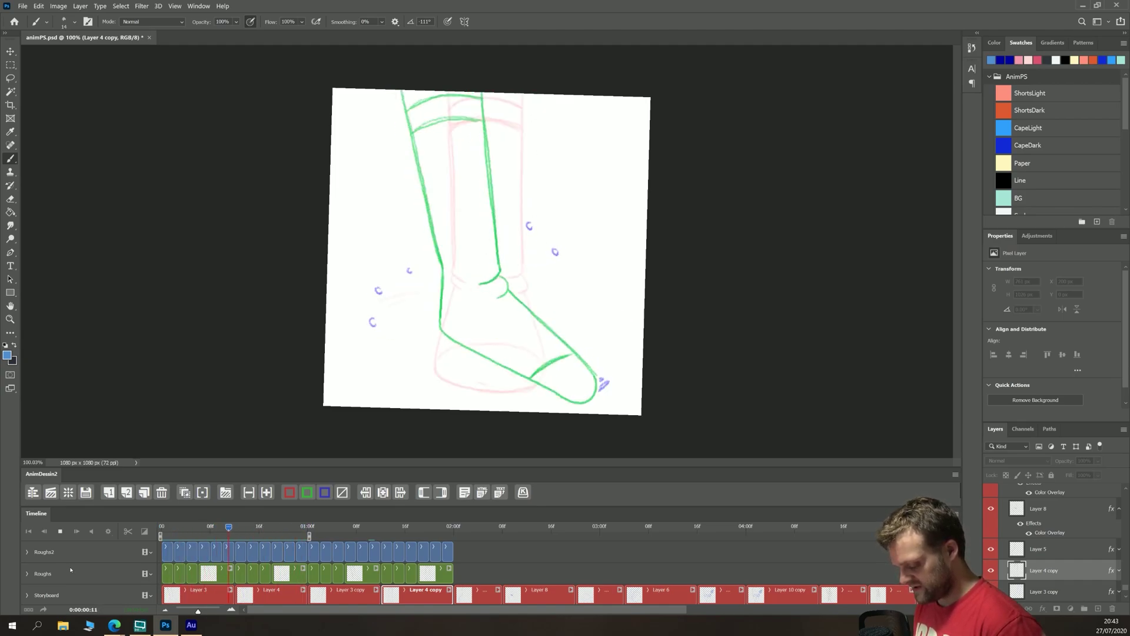
Stop the animation playback and scrub the playhead back to the pink cape frame at 02:00
{"action": "key", "text": "space"}
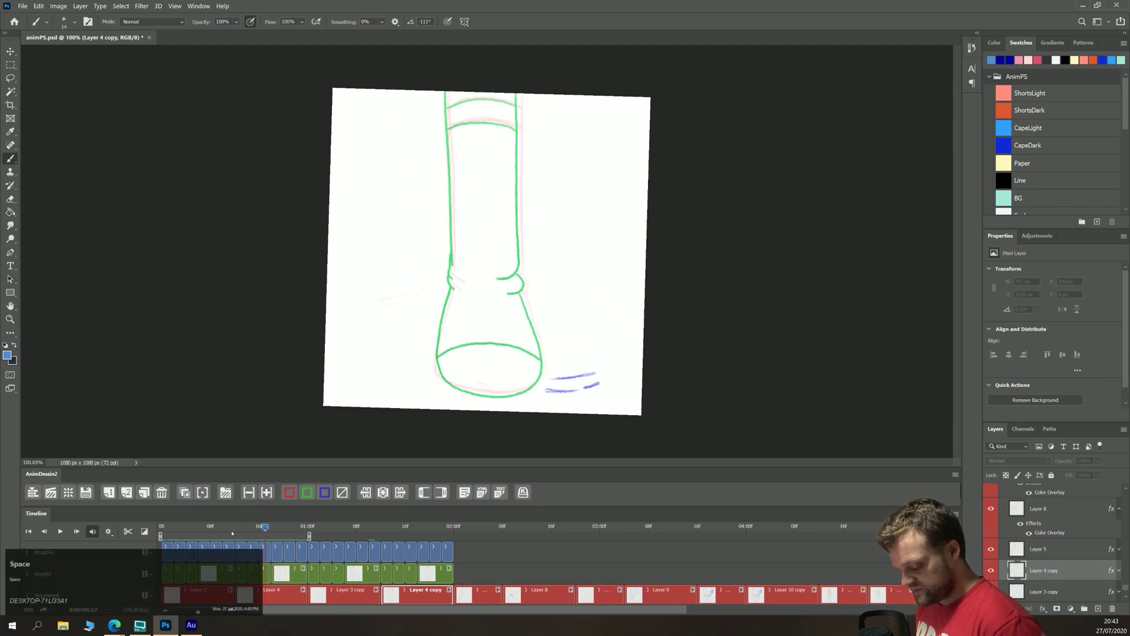
{"action": "left_click_drag", "start_coordinate": [233, 527], "coordinate": [455, 536]}
Lengthen the Layer 5 and Layer 8 storyboard clips, then return the playhead to 02:00
{"action": "left_click_drag", "start_coordinate": [362, 612], "coordinate": [435, 612]}
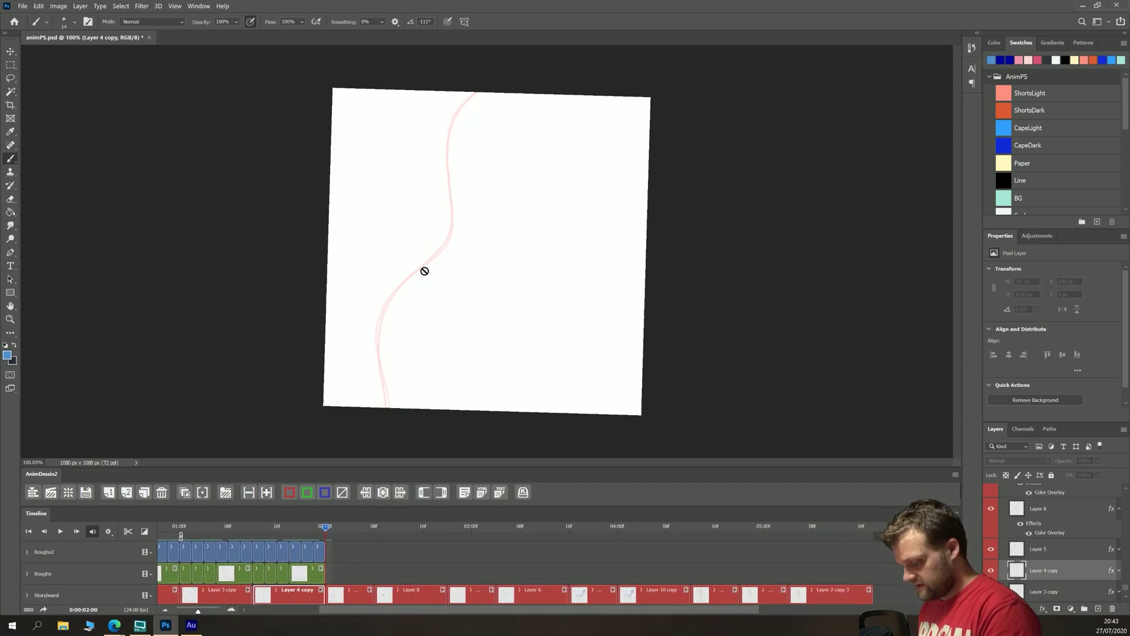
{"action": "mouse_move", "coordinate": [327, 529]}
{"action": "left_mouse_down"}
{"action": "mouse_move", "coordinate": [505, 524]}
{"action": "mouse_move", "coordinate": [366, 521]}
{"action": "left_mouse_up"}
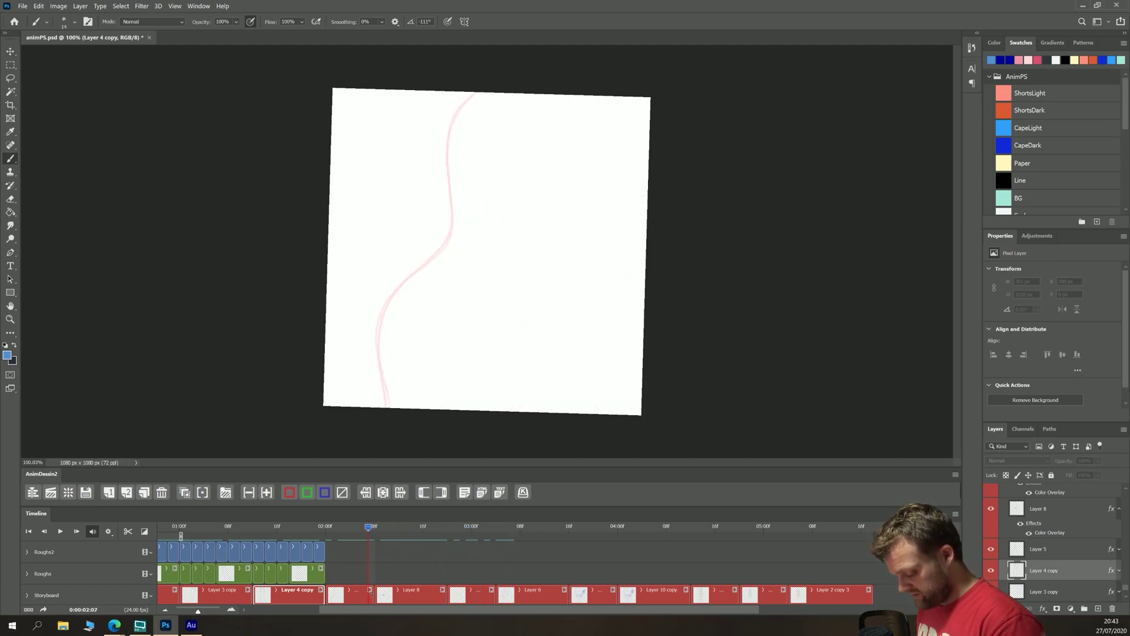
{"action": "left_click_drag", "start_coordinate": [371, 592], "coordinate": [421, 592]}
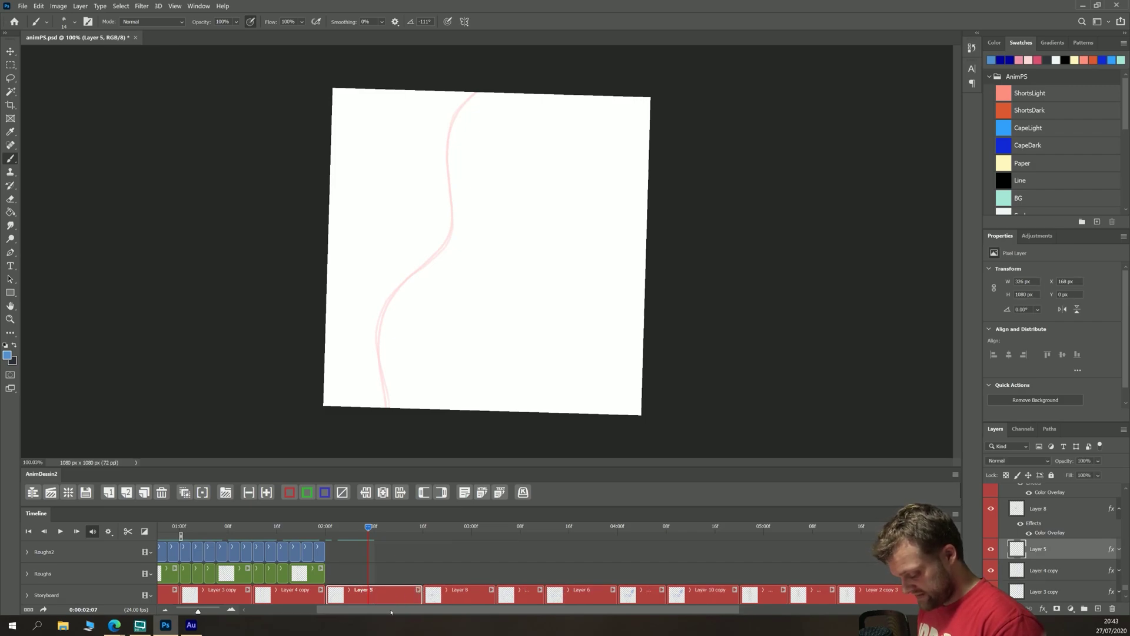
{"action": "left_click_drag", "start_coordinate": [494, 592], "coordinate": [543, 592]}
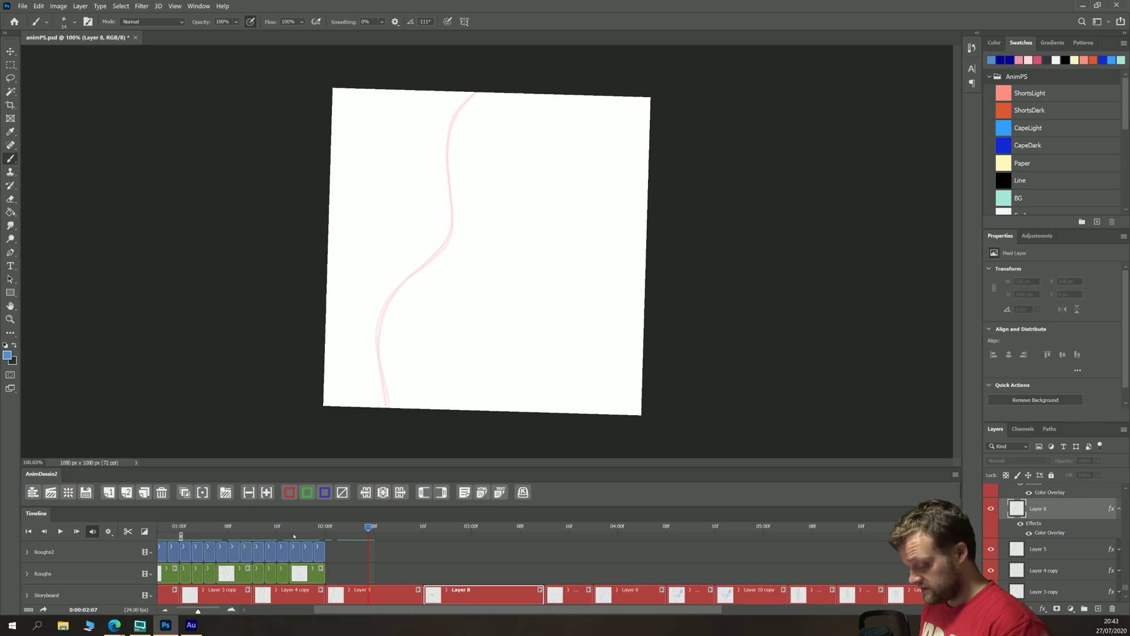
{"action": "left_click", "coordinate": [326, 528]}
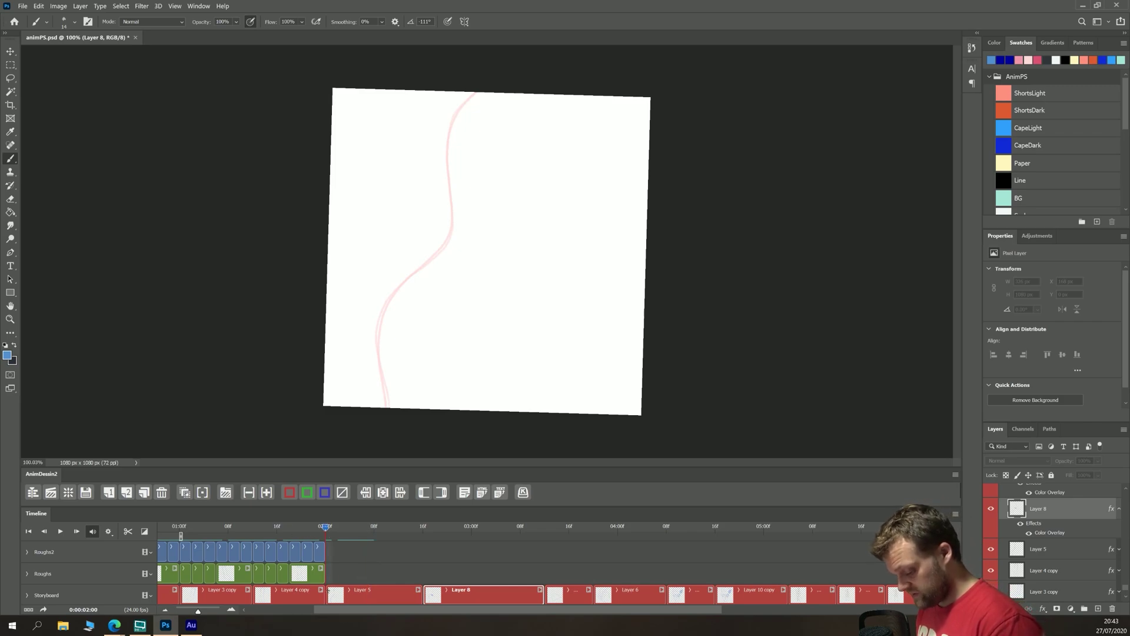
Add a new blank Layer 31 frame at 02:00 on the Roughs track
{"action": "left_click", "coordinate": [60, 577]}
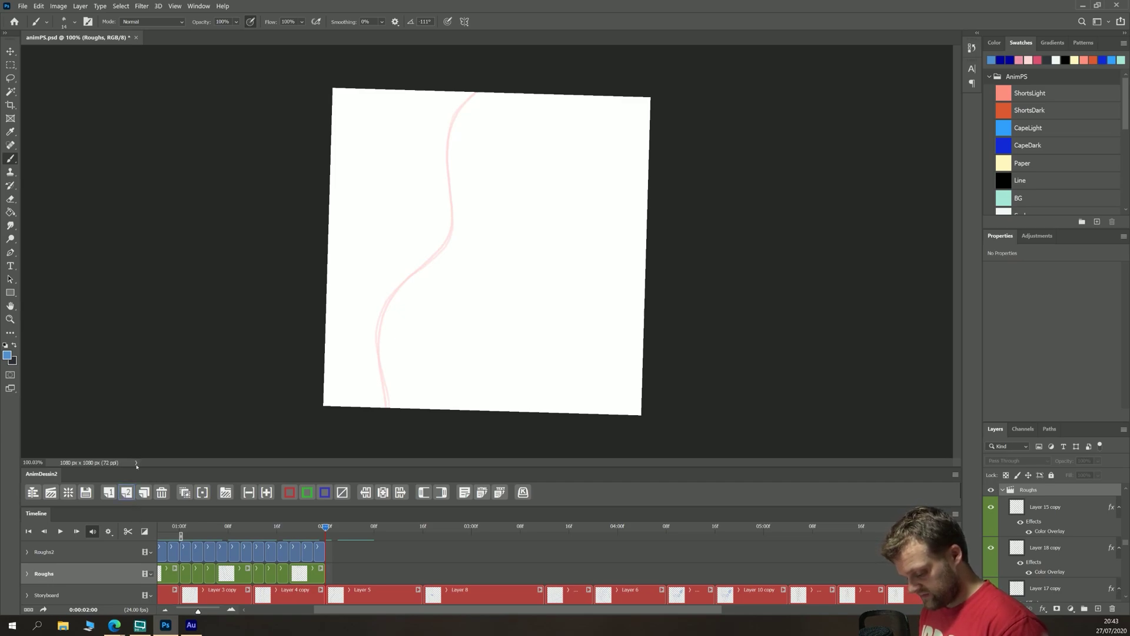
{"action": "left_click", "coordinate": [127, 493]}
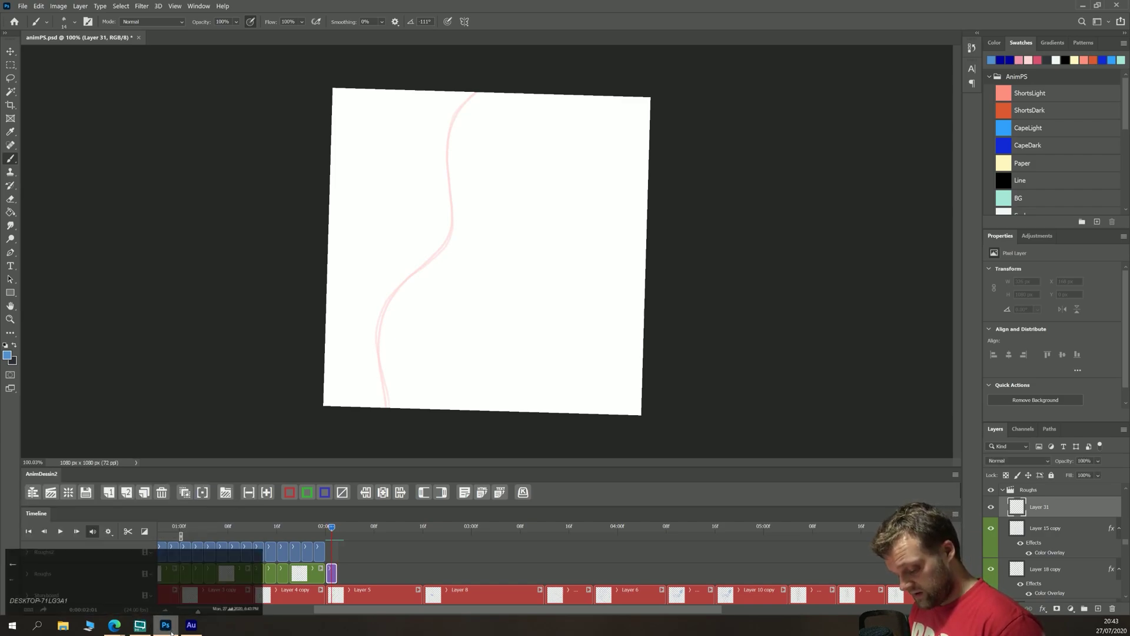
{"action": "left_click_drag", "start_coordinate": [198, 611], "coordinate": [213, 612]}
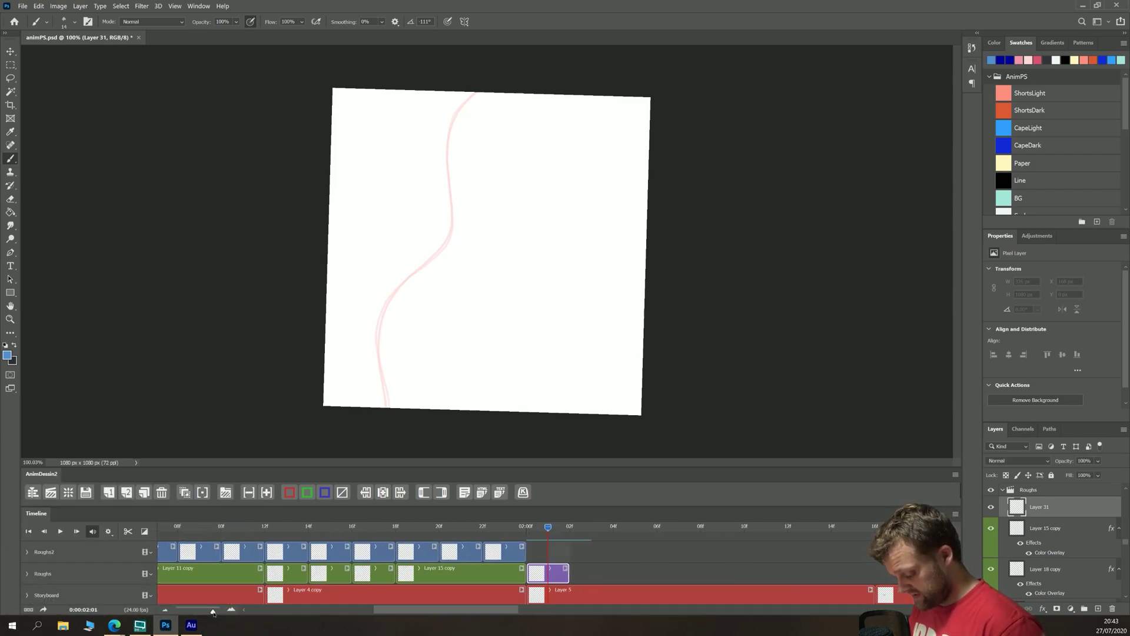
{"action": "scroll", "coordinate": [459, 565], "scroll_direction": "right", "scroll_amount": 5}
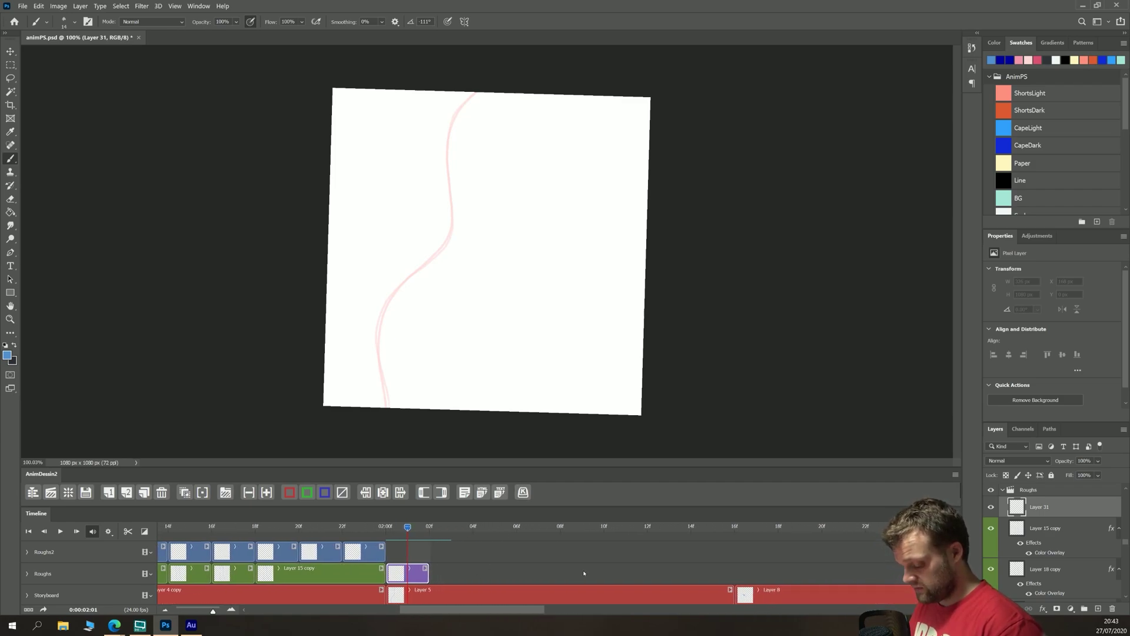
Tint the new frame green and brush a green line over the pink cape curve
{"action": "left_click", "coordinate": [307, 492]}
{"action": "key", "text": "b"}
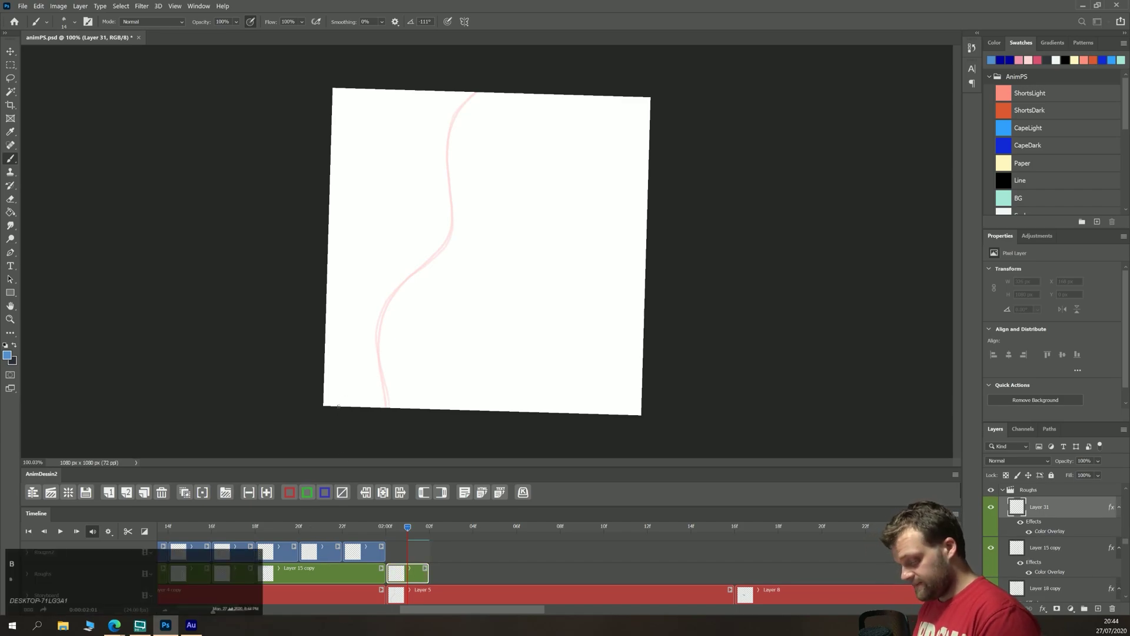
{"action": "mouse_move", "coordinate": [482, 88]}
{"action": "left_mouse_down"}
{"action": "mouse_move", "coordinate": [455, 118]}
{"action": "mouse_move", "coordinate": [441, 245]}
{"action": "mouse_move", "coordinate": [383, 315]}
{"action": "mouse_move", "coordinate": [377, 356]}
{"action": "mouse_move", "coordinate": [400, 432]}
{"action": "left_mouse_up"}
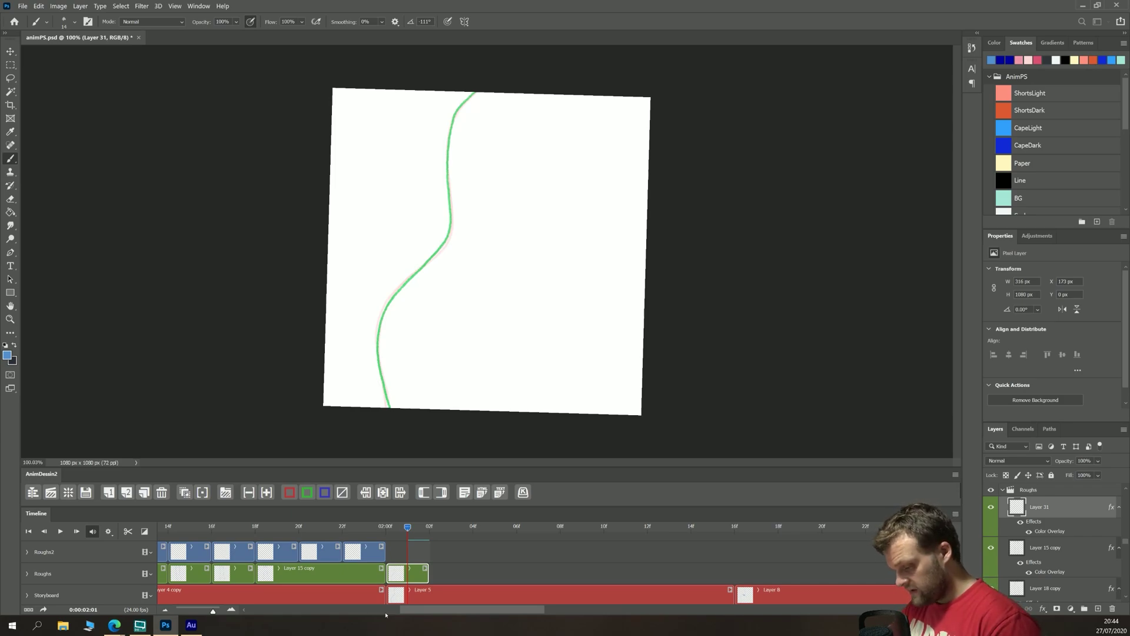
On the Layer 5 storyboard frame, draw four pink motion arrows around the cape line
{"action": "left_click", "coordinate": [416, 602]}
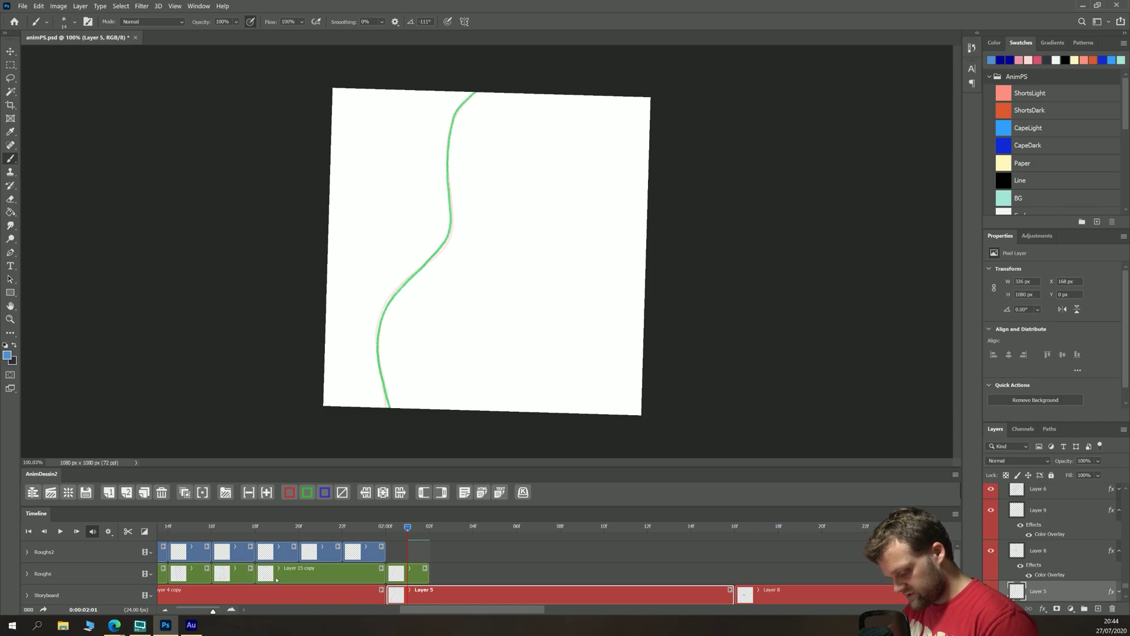
{"action": "mouse_move", "coordinate": [370, 255]}
{"action": "left_mouse_down"}
{"action": "mouse_move", "coordinate": [368, 238]}
{"action": "mouse_move", "coordinate": [355, 281]}
{"action": "left_mouse_up"}
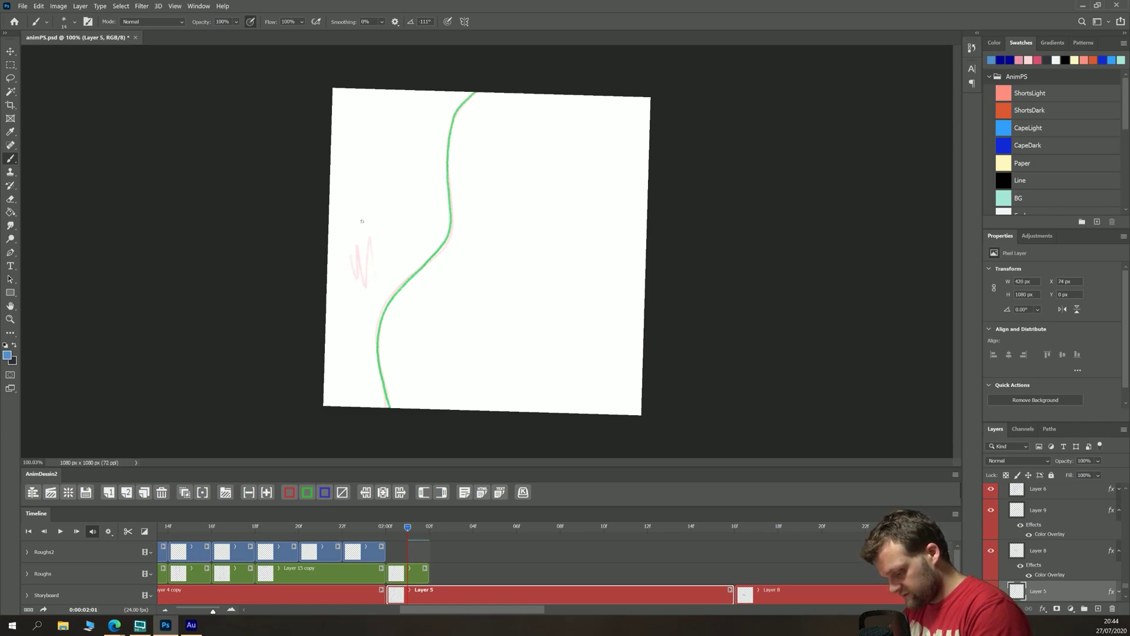
{"action": "key", "text": "ctrl+z"}
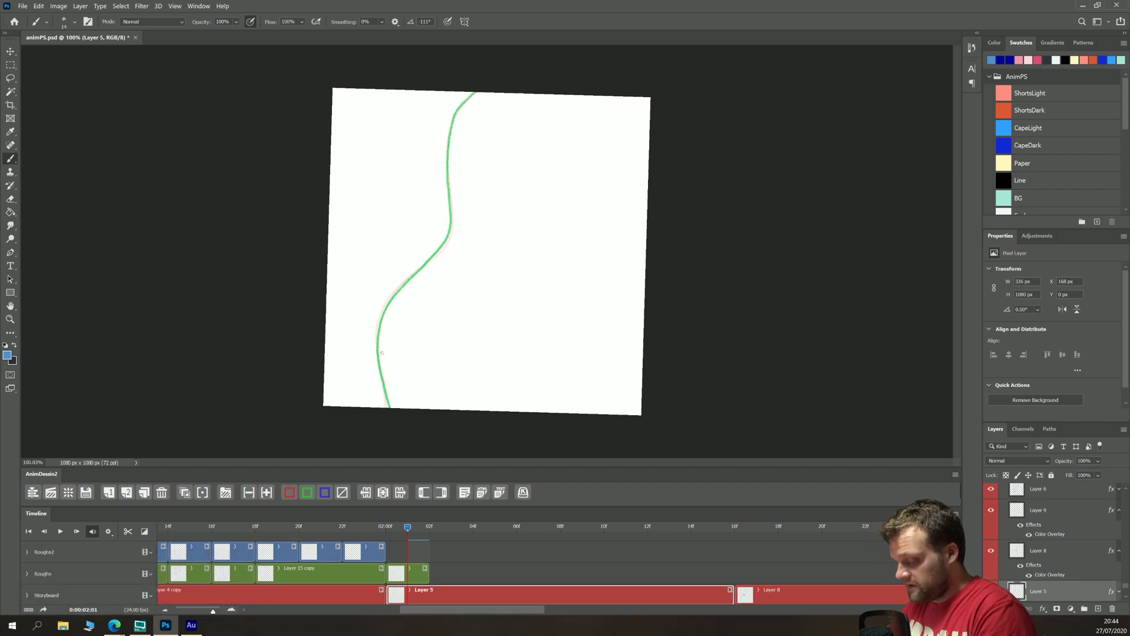
{"action": "mouse_move", "coordinate": [345, 317]}
{"action": "left_mouse_down"}
{"action": "mouse_move", "coordinate": [364, 325]}
{"action": "mouse_move", "coordinate": [352, 333]}
{"action": "left_mouse_up"}
{"action": "left_click_drag", "start_coordinate": [486, 241], "coordinate": [459, 233]}
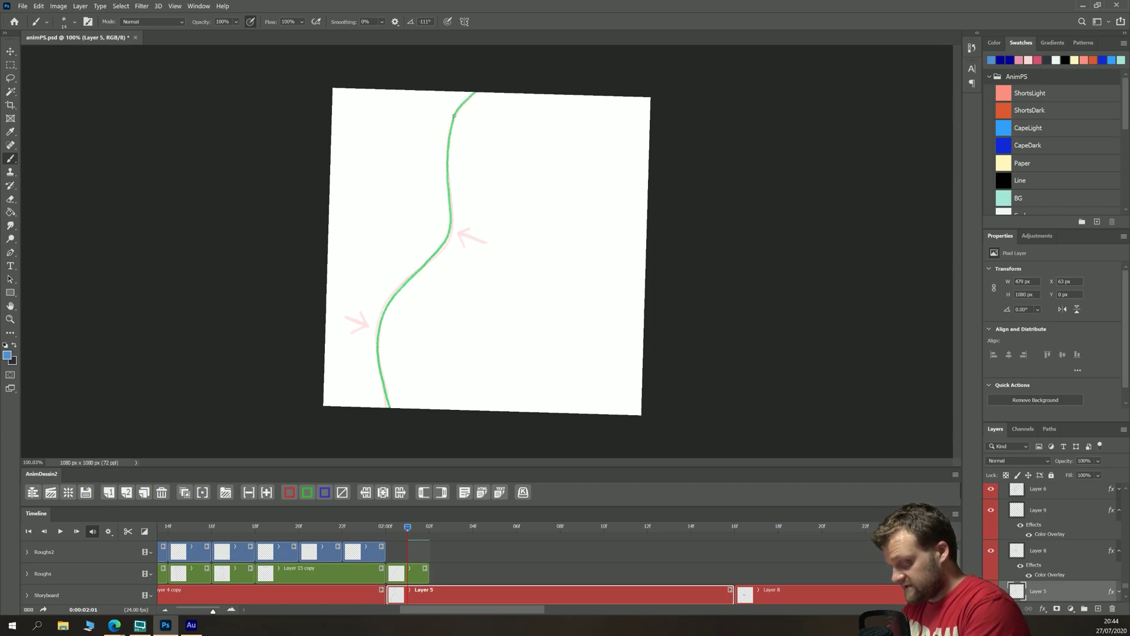
{"action": "left_click_drag", "start_coordinate": [445, 107], "coordinate": [436, 110]}
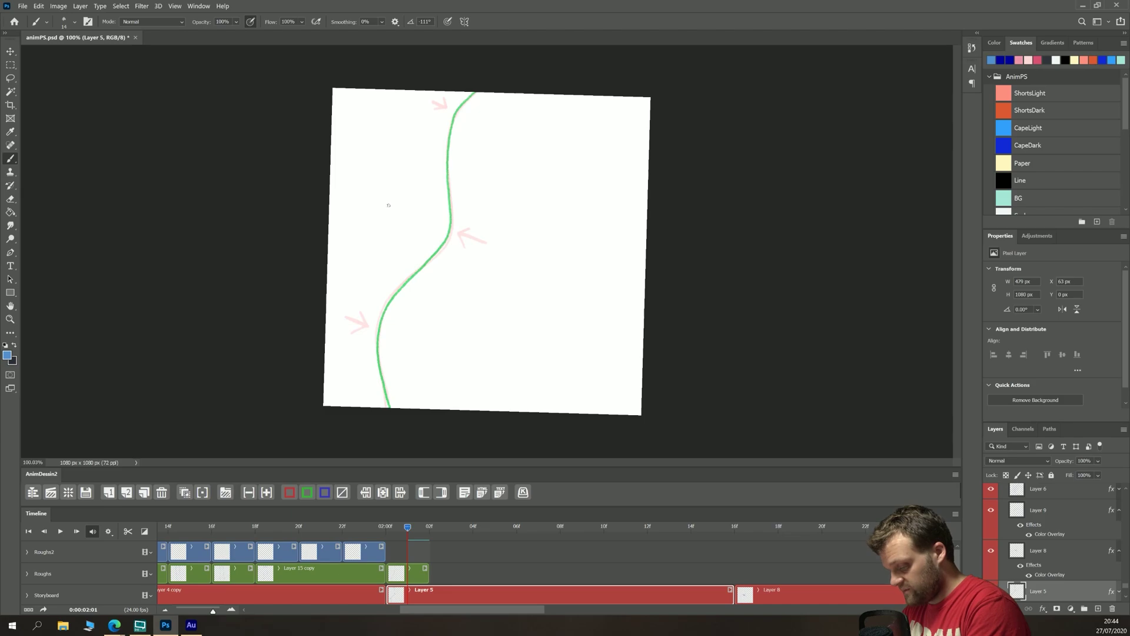
{"action": "left_click_drag", "start_coordinate": [386, 203], "coordinate": [396, 215]}
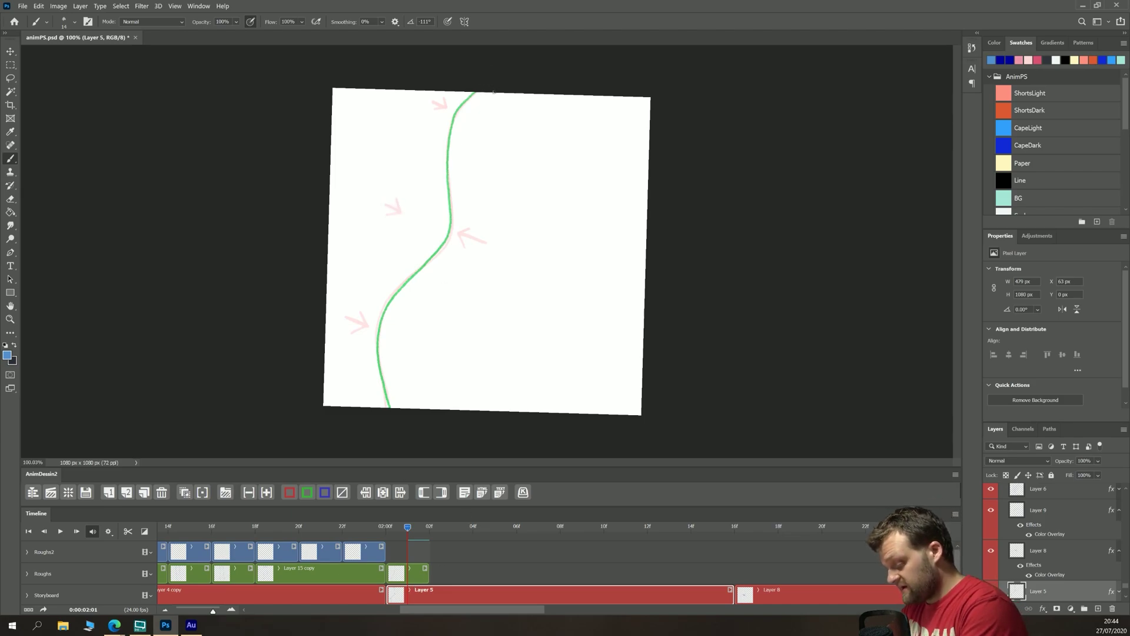
Sketch a mirrored pink cape curve from the top down to the canvas bottom
{"action": "mouse_move", "coordinate": [501, 114]}
{"action": "left_mouse_down"}
{"action": "mouse_move", "coordinate": [434, 175]}
{"action": "mouse_move", "coordinate": [404, 218]}
{"action": "mouse_move", "coordinate": [425, 329]}
{"action": "mouse_move", "coordinate": [369, 403]}
{"action": "left_mouse_up"}
{"action": "mouse_move", "coordinate": [500, 109]}
{"action": "left_mouse_down"}
{"action": "mouse_move", "coordinate": [485, 137]}
{"action": "mouse_move", "coordinate": [411, 196]}
{"action": "mouse_move", "coordinate": [404, 264]}
{"action": "left_mouse_up"}
{"action": "left_click_drag", "start_coordinate": [427, 325], "coordinate": [365, 405]}
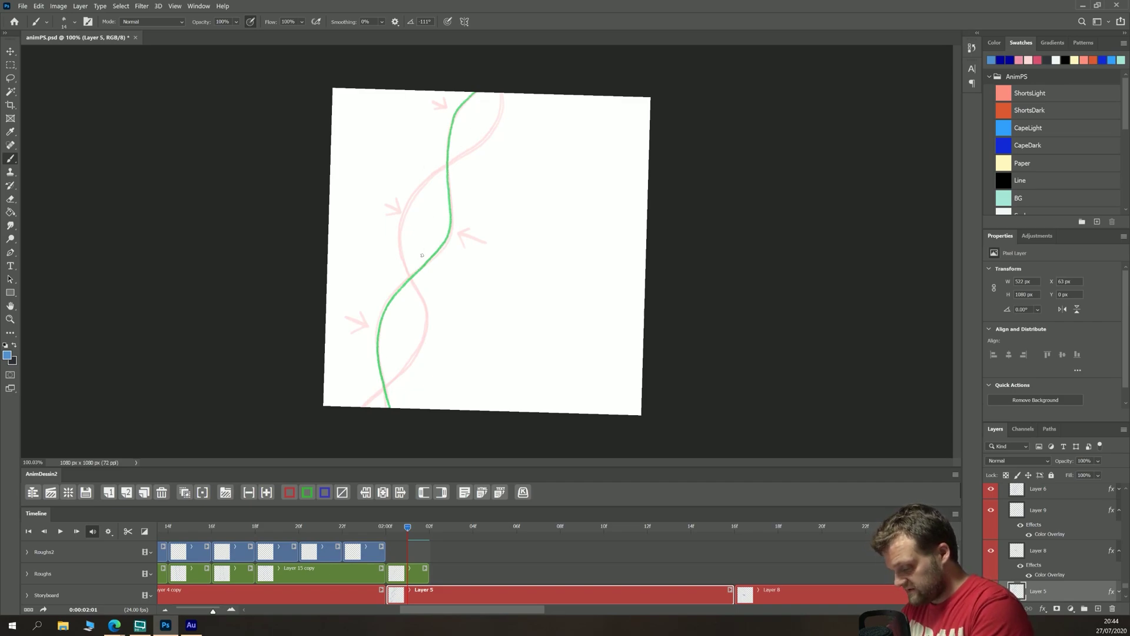
Add a green rough frame followed by a run of duplicated rough frames on the Roughs track
{"action": "left_click", "coordinate": [126, 492]}
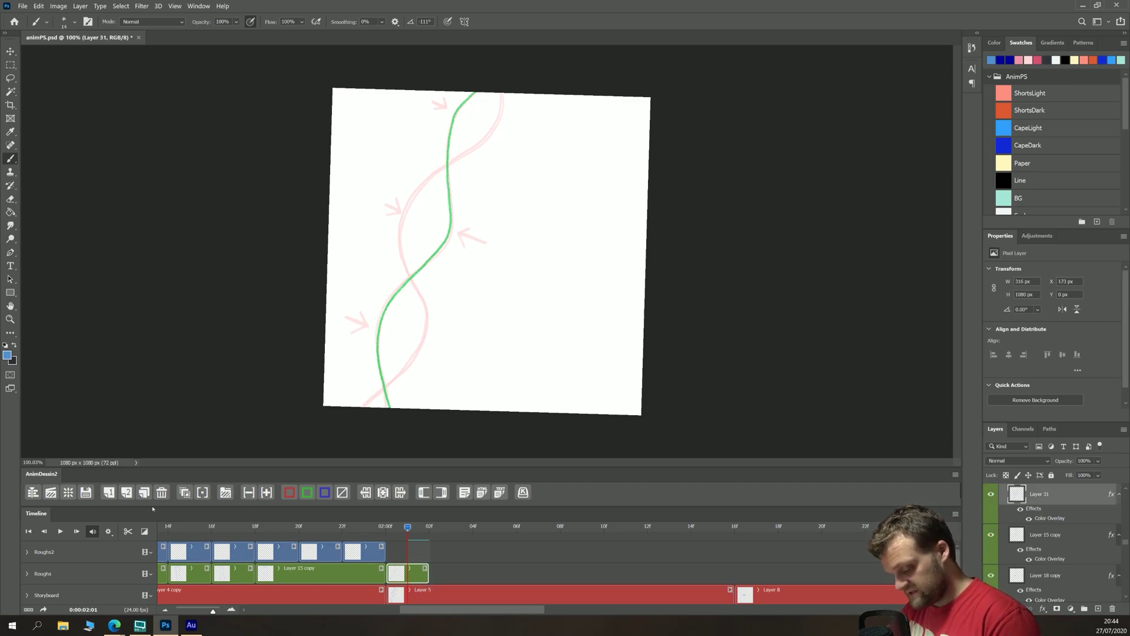
{"action": "left_click", "coordinate": [307, 492]}
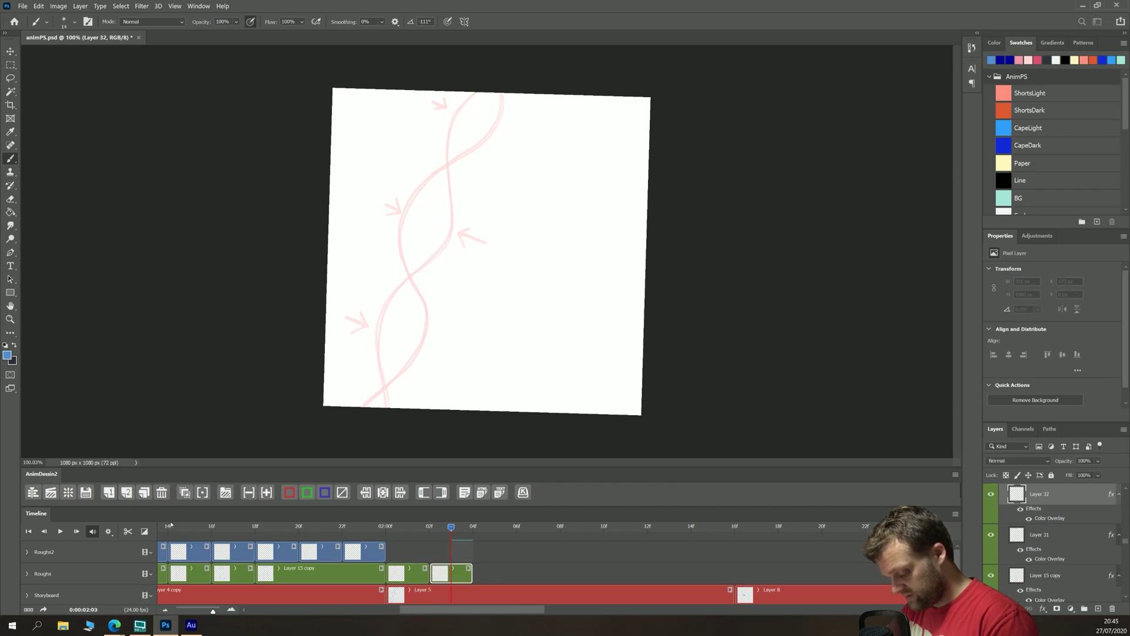
{"action": "left_click", "coordinate": [127, 492]}
{"action": "left_click", "coordinate": [144, 493]}
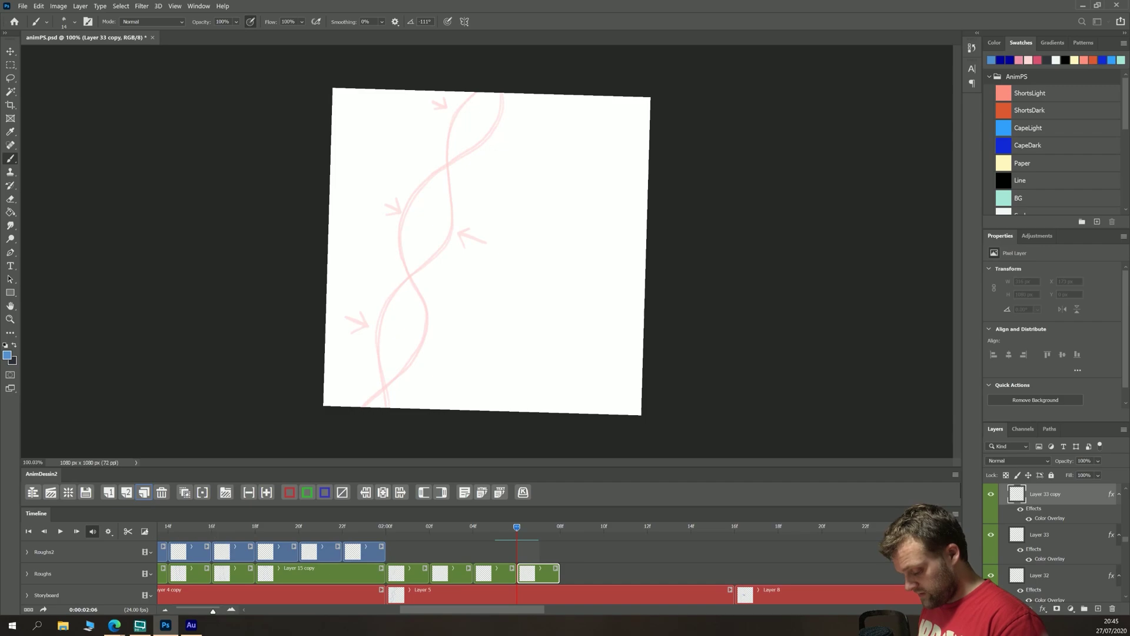
{"action": "left_click", "coordinate": [145, 492]}
{"action": "left_click", "coordinate": [144, 492]}
{"action": "left_click", "coordinate": [144, 492]}
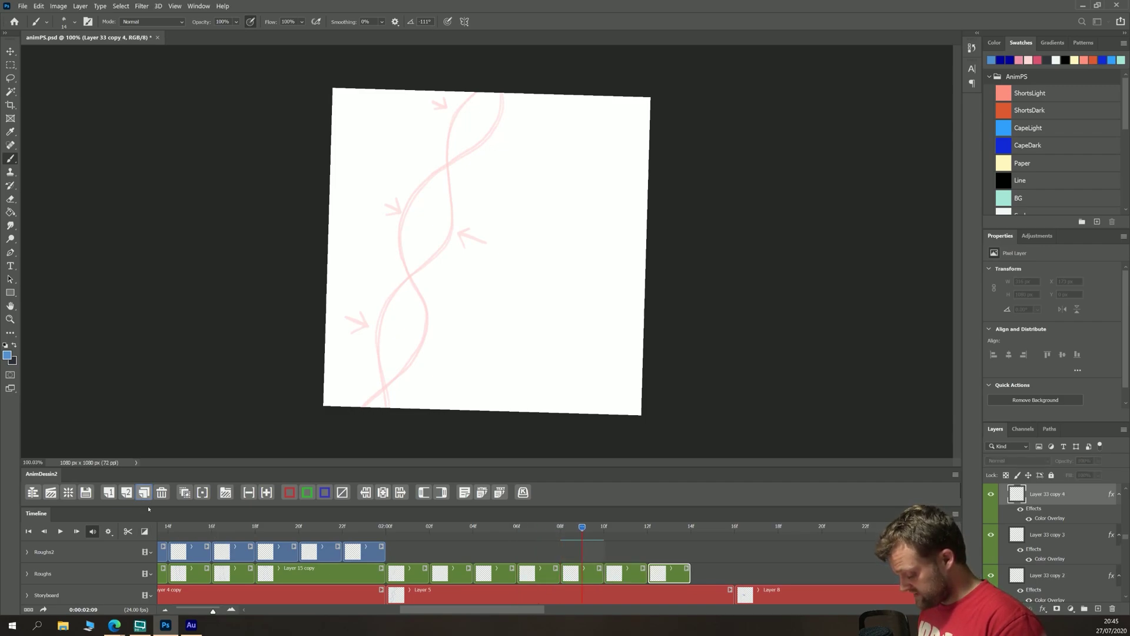
{"action": "left_click", "coordinate": [145, 492]}
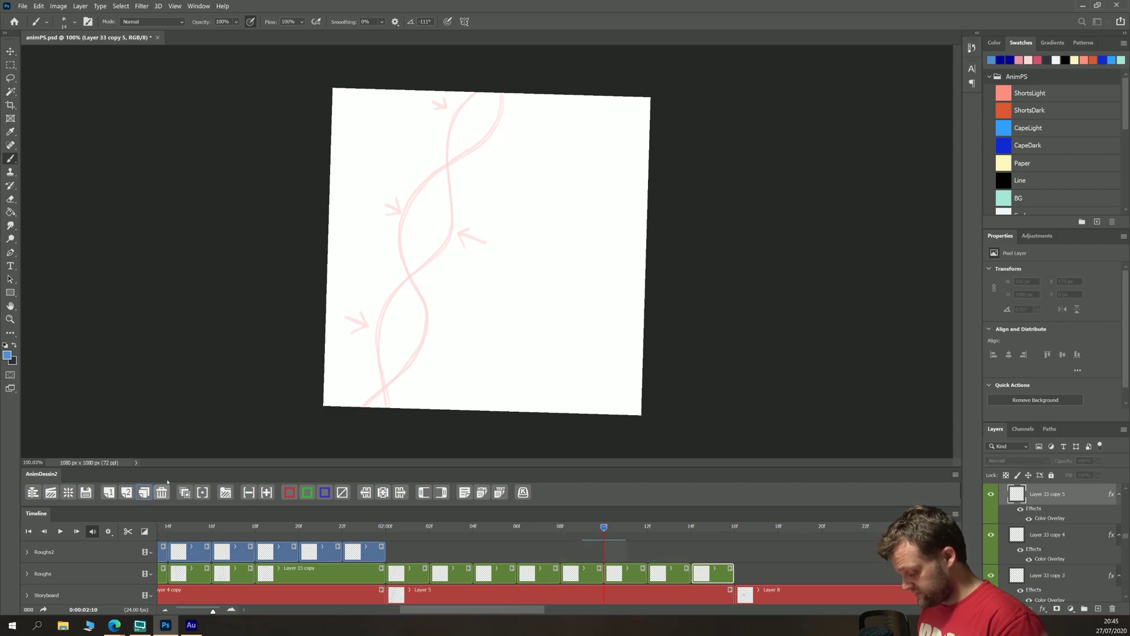
Delete the extra Layer 33 copy 5 frame, duplicate Layer 31 and move the copy to the track end
{"action": "left_click", "coordinate": [407, 526]}
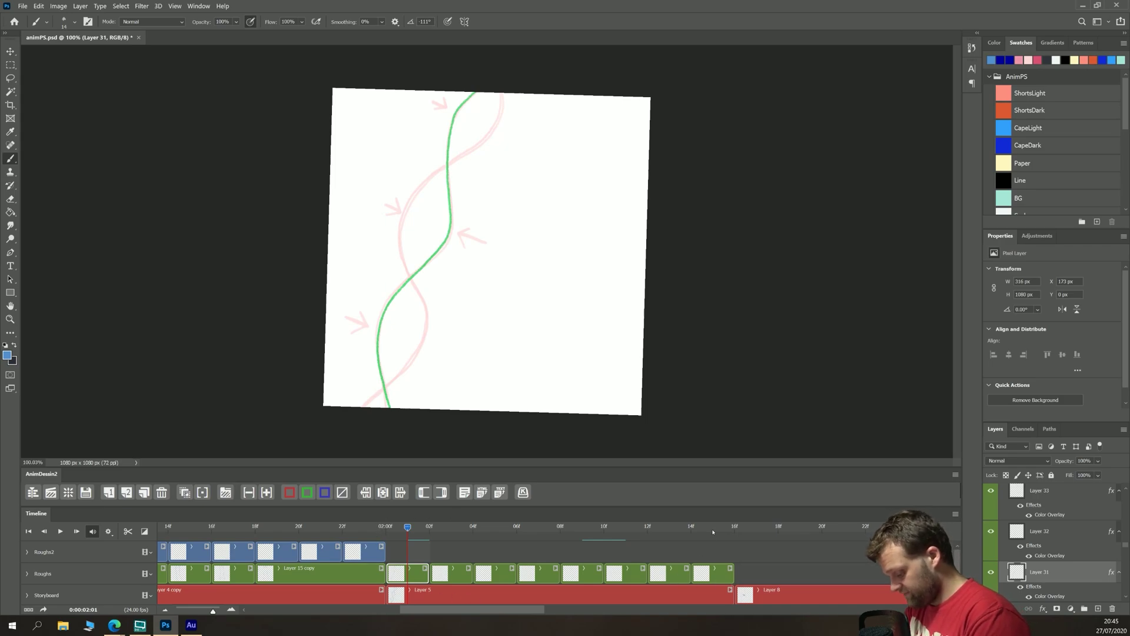
{"action": "left_click", "coordinate": [713, 530]}
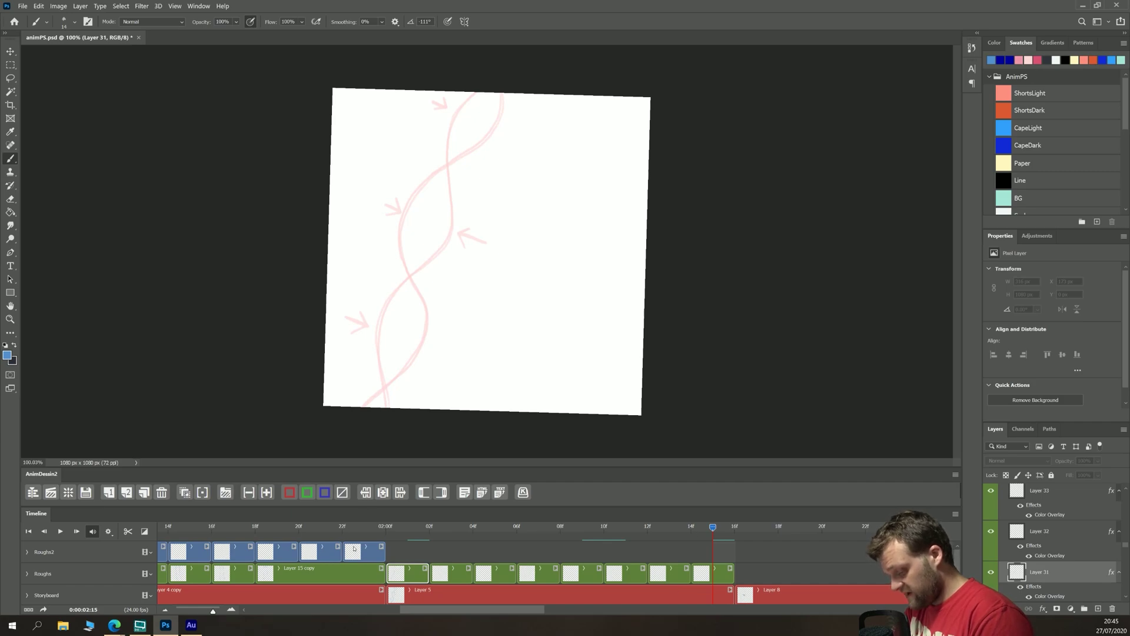
{"action": "left_click", "coordinate": [713, 574]}
{"action": "key", "text": "Delete"}
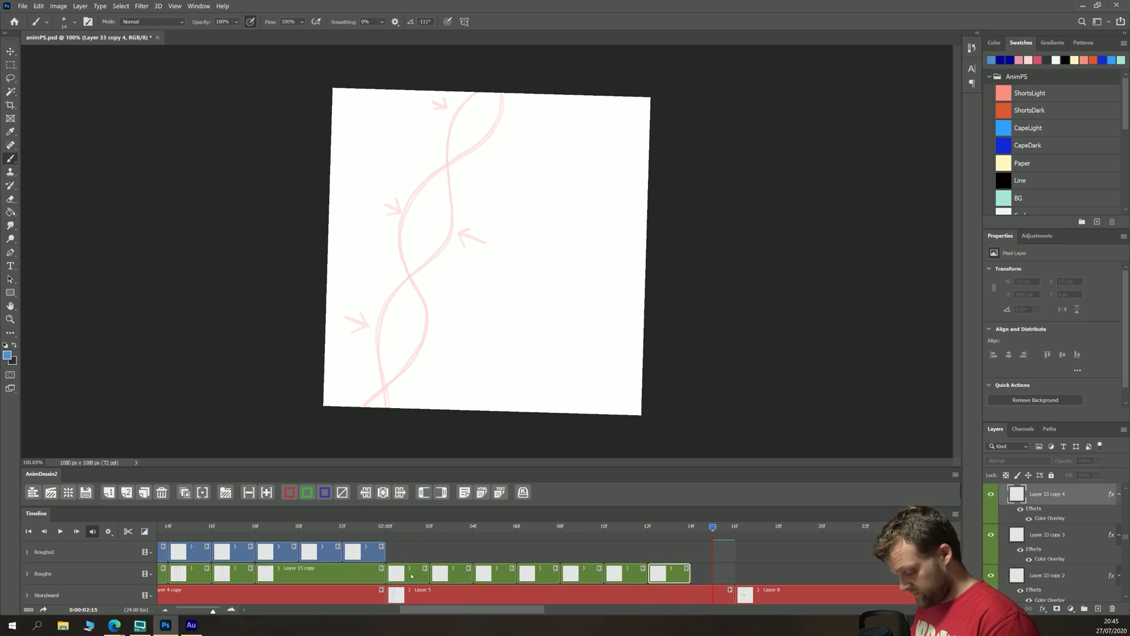
{"action": "left_click", "coordinate": [144, 492]}
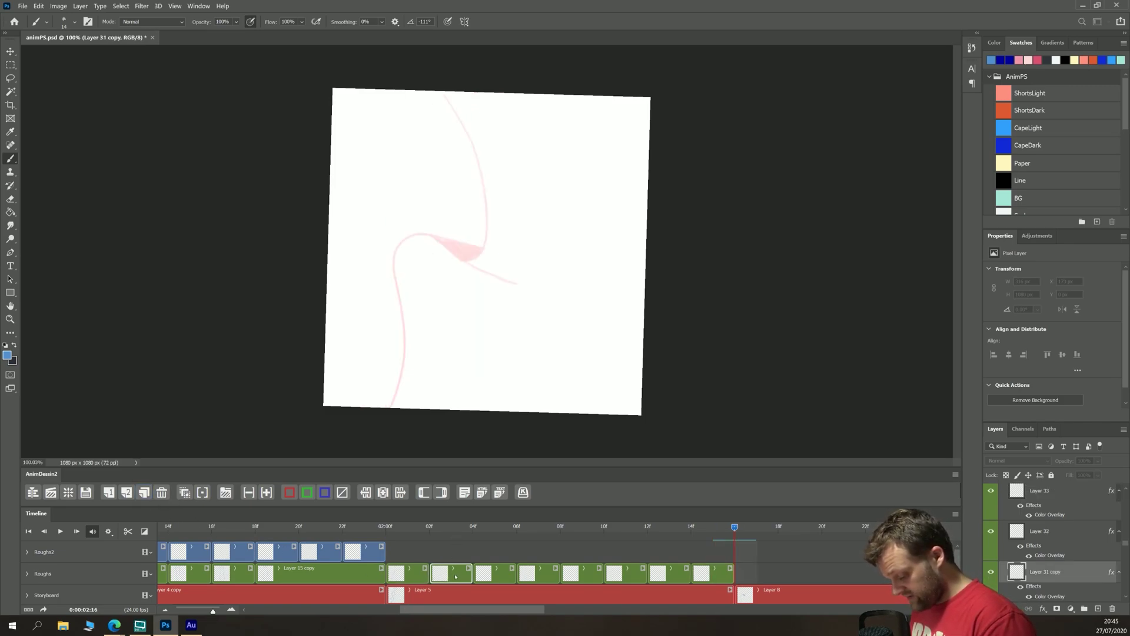
{"action": "left_click", "coordinate": [455, 577]}
{"action": "left_click_drag", "start_coordinate": [451, 579], "coordinate": [764, 576]}
{"action": "left_click", "coordinate": [707, 541]}
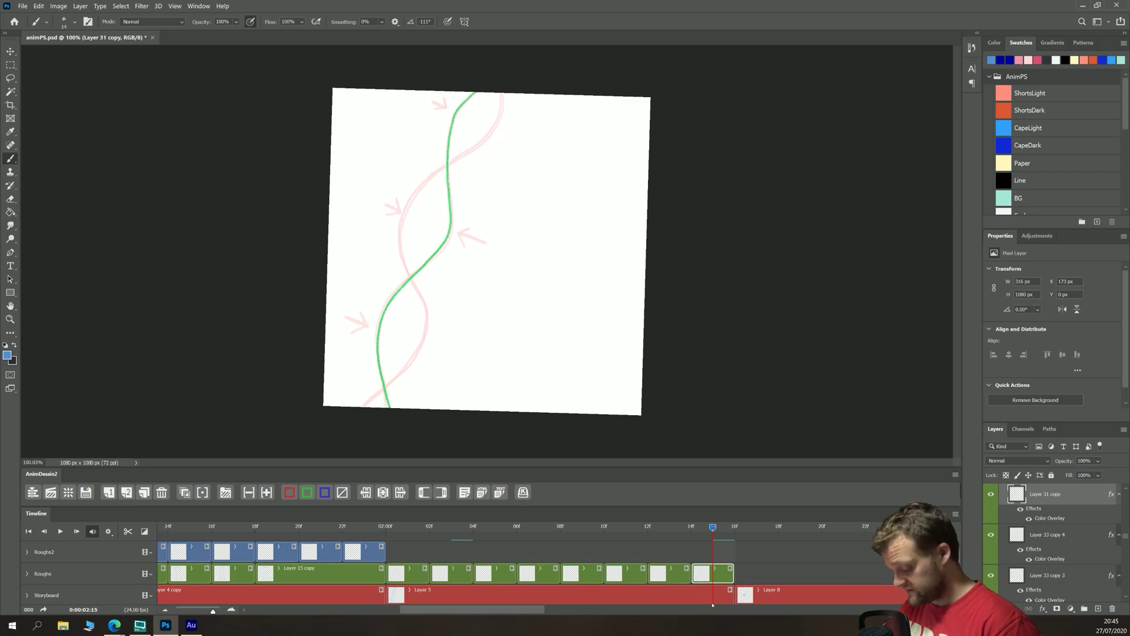
Add two duplicate rough frames after the 02:07 frame with Ctrl+J
{"action": "left_click", "coordinate": [413, 529]}
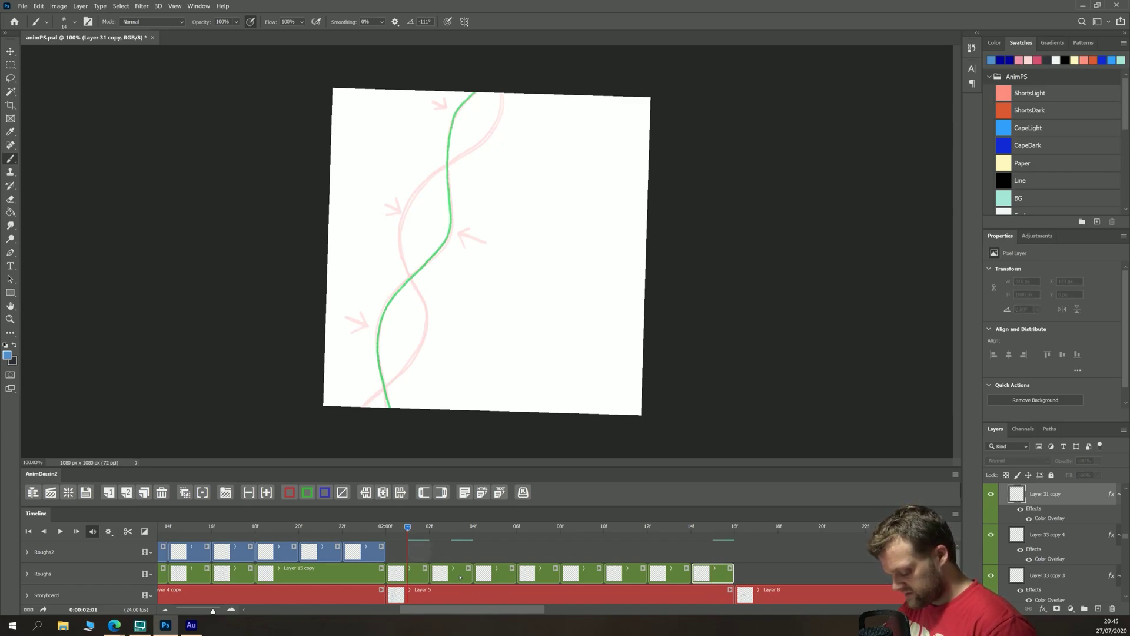
{"action": "key", "text": "Right"}
{"action": "key", "text": "Right"}
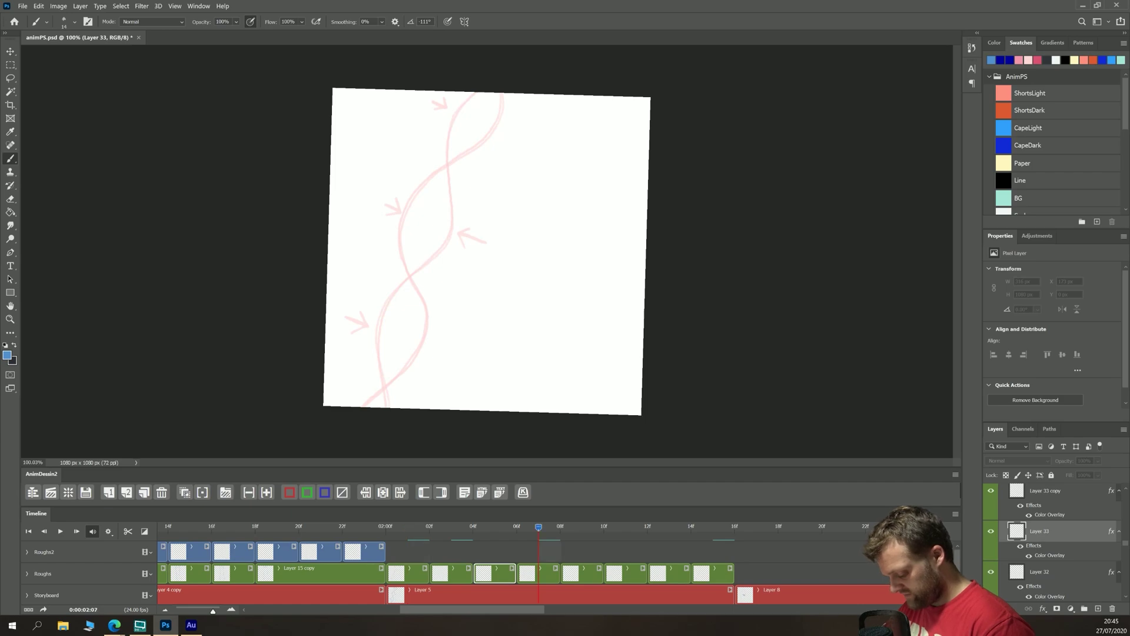
{"action": "key", "text": "ctrl+j"}
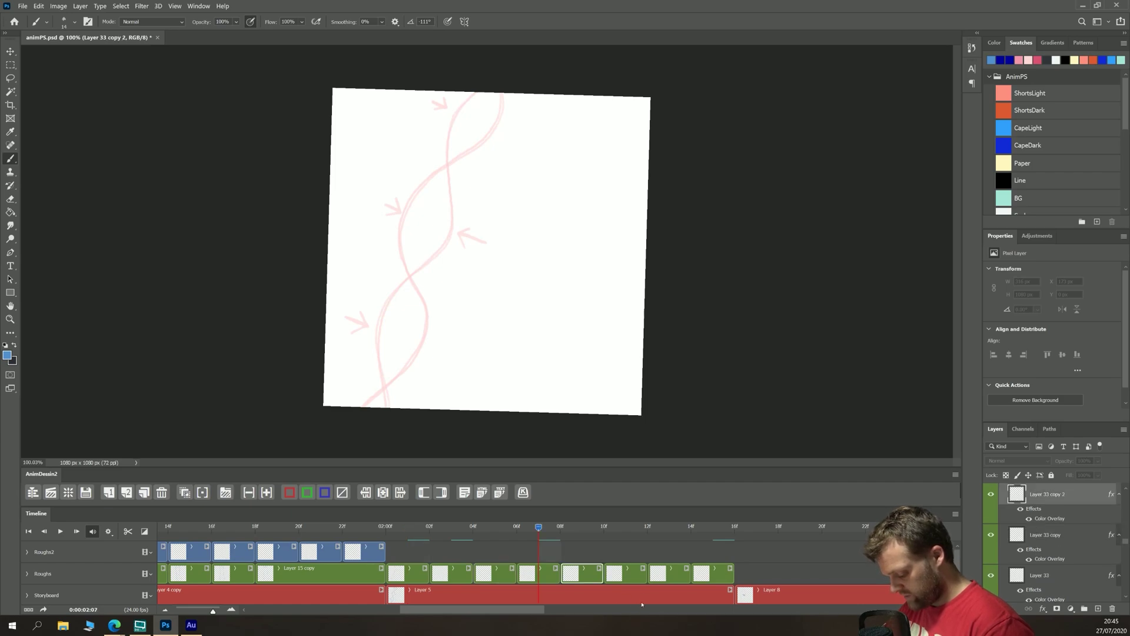
{"action": "key", "text": "ctrl+j"}
{"action": "left_click", "coordinate": [670, 534]}
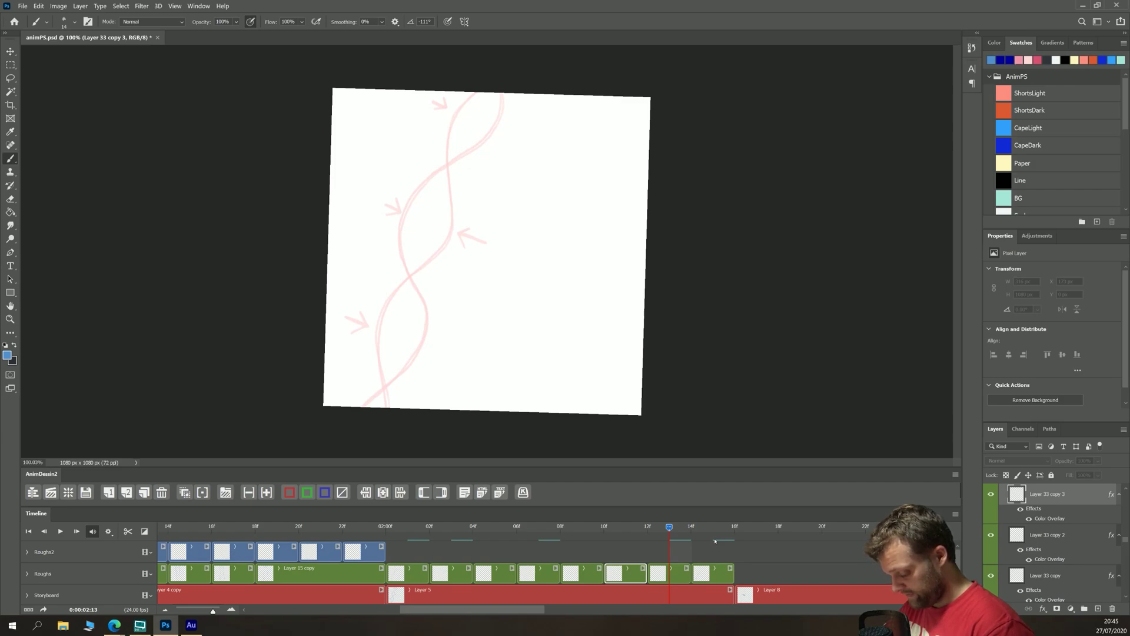
{"action": "left_click", "coordinate": [540, 529]}
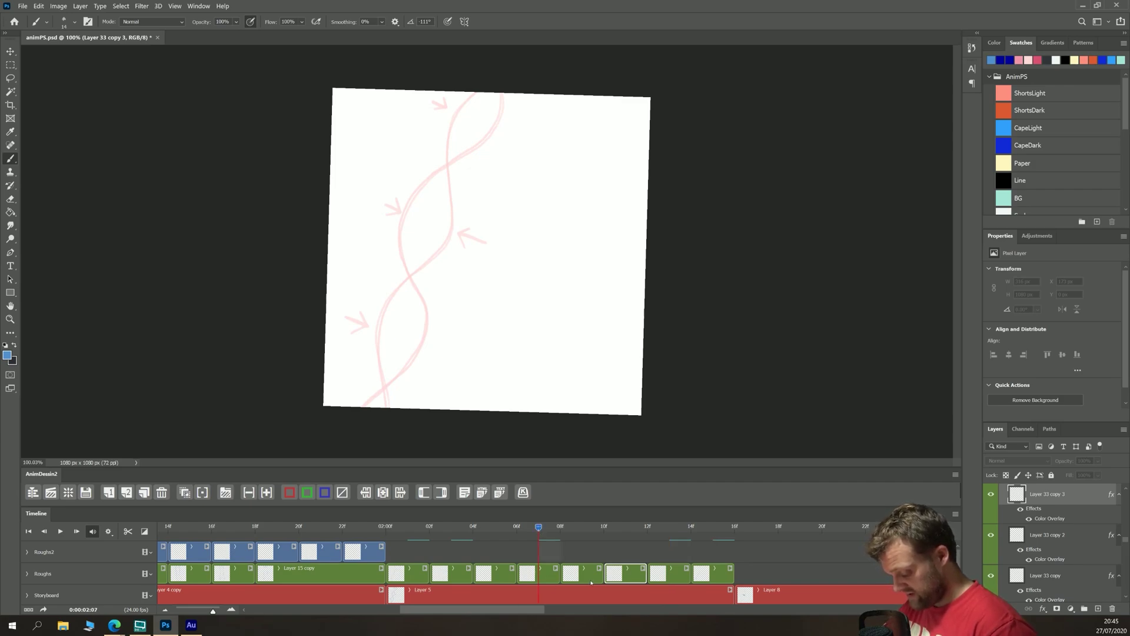
Trace a green wave line over the pink curve on the Layer 33 copy frame
{"action": "left_click", "coordinate": [529, 576]}
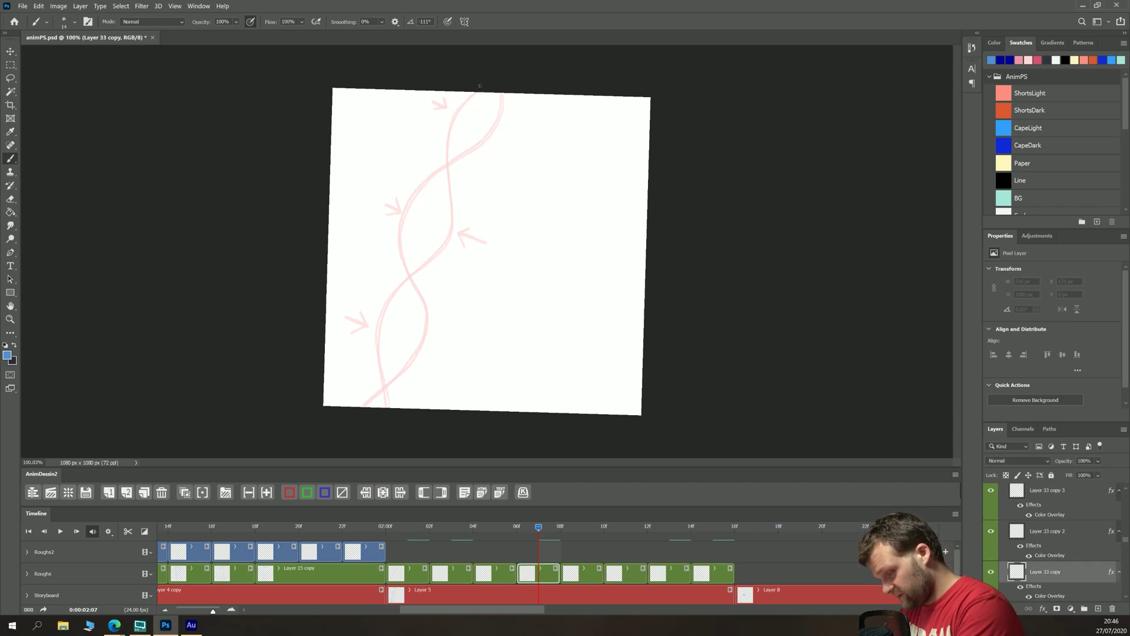
{"action": "mouse_move", "coordinate": [475, 93]}
{"action": "left_mouse_down"}
{"action": "mouse_move", "coordinate": [447, 144]}
{"action": "mouse_move", "coordinate": [448, 233]}
{"action": "mouse_move", "coordinate": [377, 330]}
{"action": "mouse_move", "coordinate": [377, 368]}
{"action": "mouse_move", "coordinate": [387, 406]}
{"action": "left_mouse_up"}
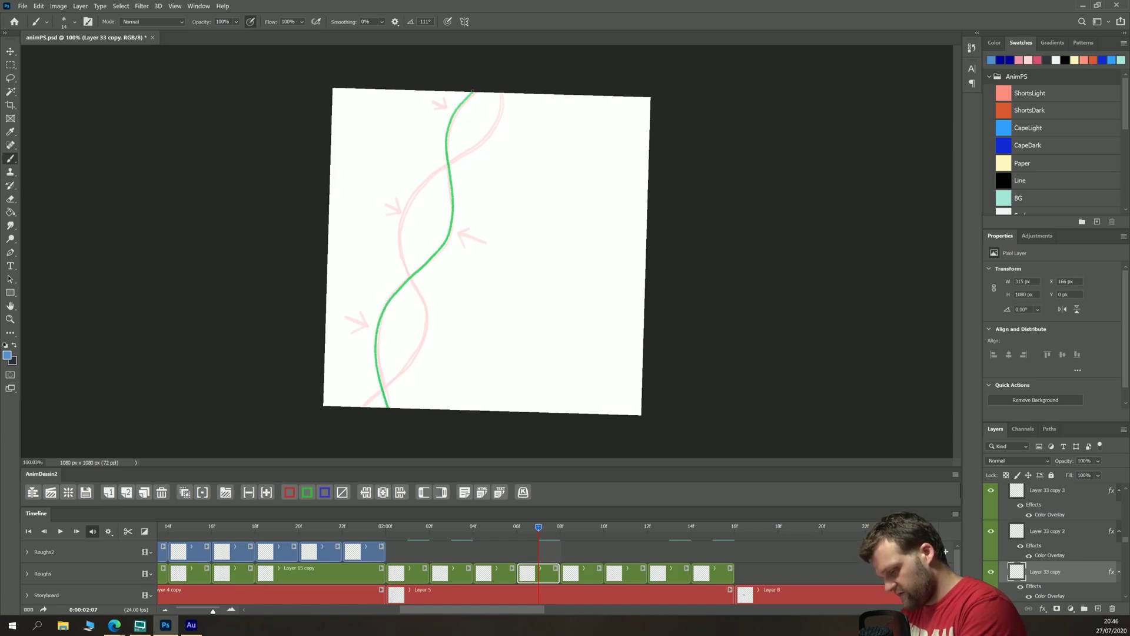
{"action": "mouse_move", "coordinate": [473, 91]}
{"action": "left_mouse_down"}
{"action": "mouse_move", "coordinate": [450, 124]}
{"action": "mouse_move", "coordinate": [453, 229]}
{"action": "left_mouse_up"}
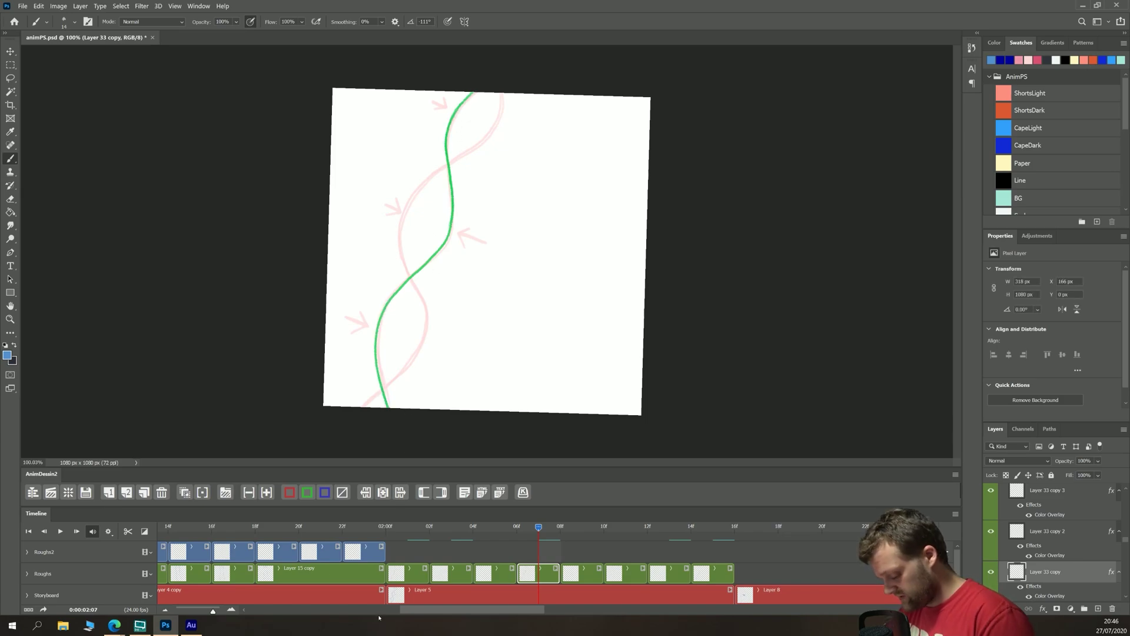
{"action": "left_click", "coordinate": [456, 534]}
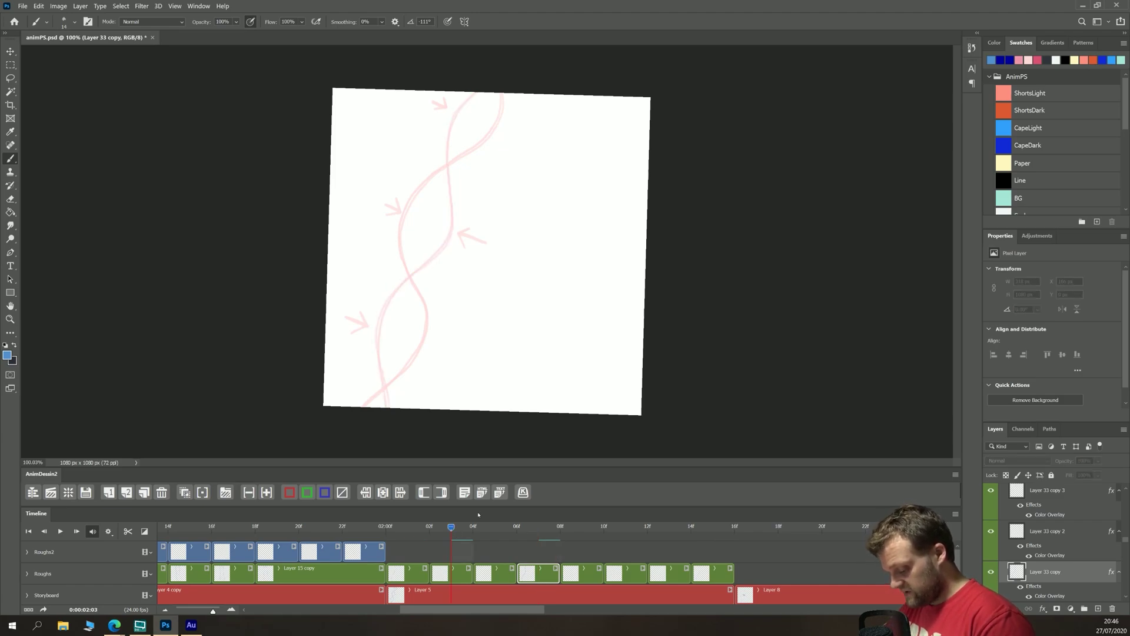
Set onion skin to show 4 frames before and 4 frames after
{"action": "left_click", "coordinate": [185, 492]}
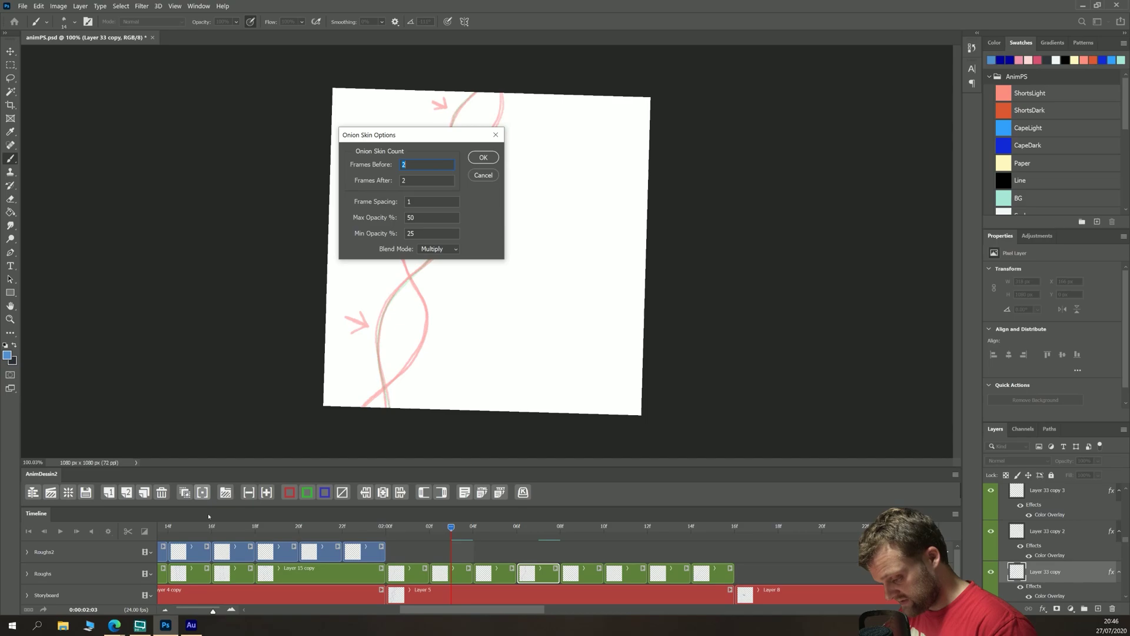
{"action": "left_click_drag", "start_coordinate": [358, 136], "coordinate": [319, 308]}
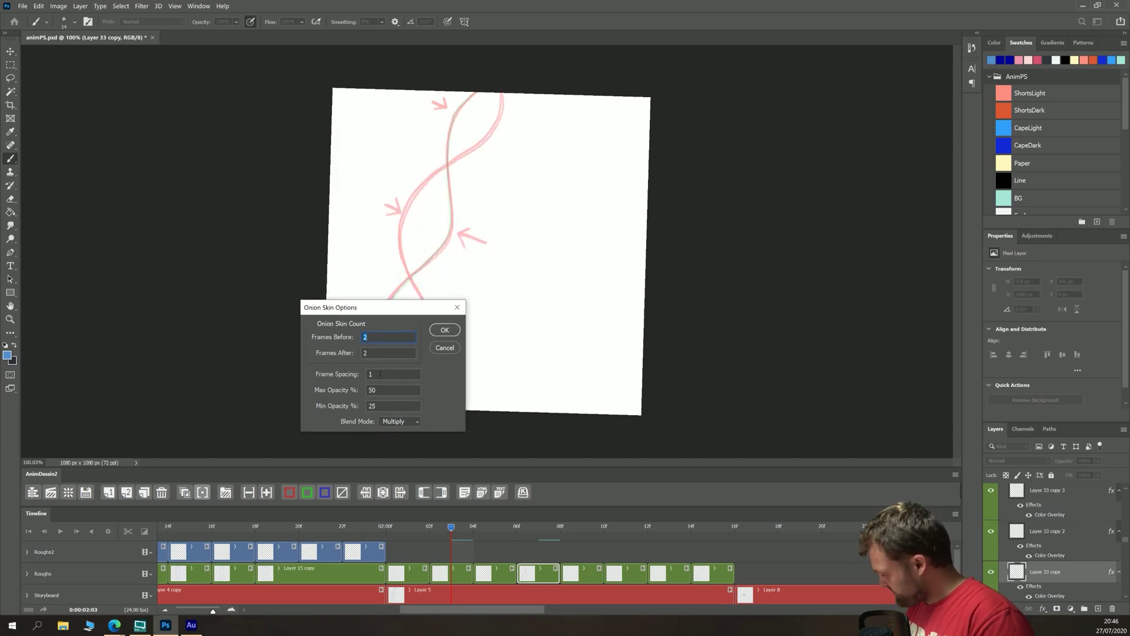
{"action": "type", "text": "44"}
{"action": "key", "text": "Return"}
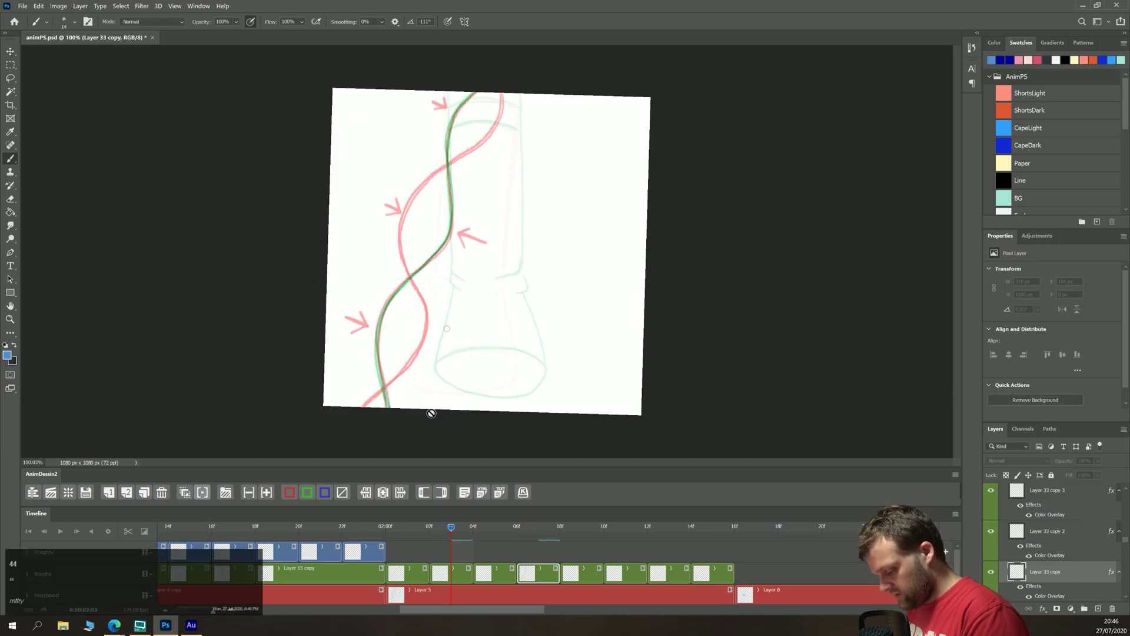
On the Layer 32 frame at 02:03, retrace the green wave, shift it, and extend its top
{"action": "left_click", "coordinate": [458, 574]}
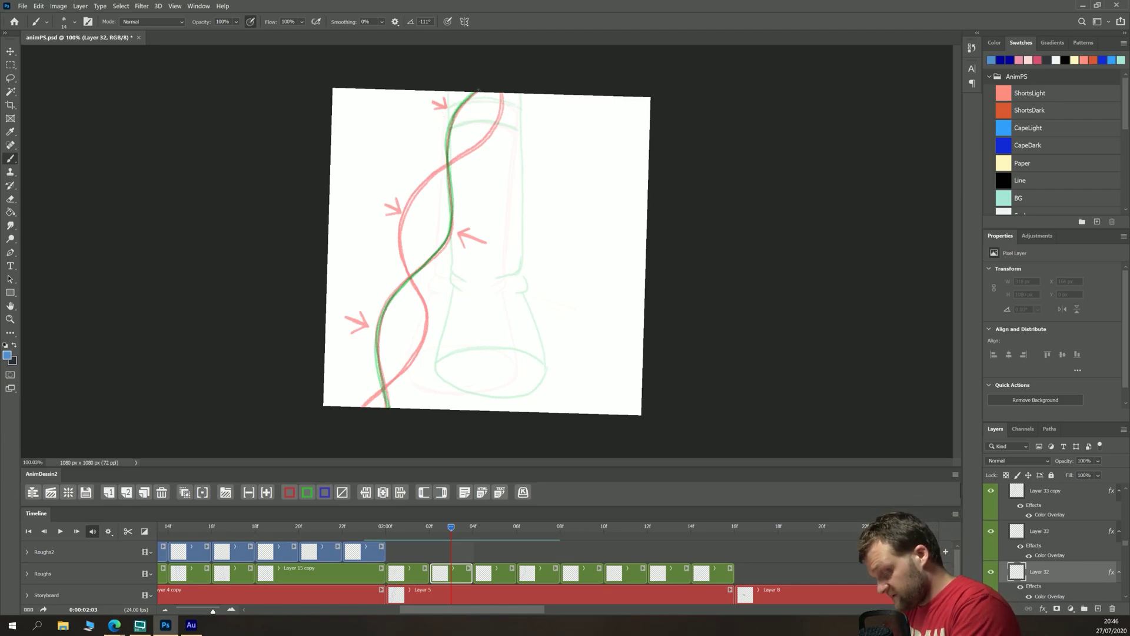
{"action": "mouse_move", "coordinate": [476, 90]}
{"action": "left_mouse_down"}
{"action": "mouse_move", "coordinate": [455, 118]}
{"action": "mouse_move", "coordinate": [451, 210]}
{"action": "mouse_move", "coordinate": [432, 258]}
{"action": "mouse_move", "coordinate": [389, 299]}
{"action": "mouse_move", "coordinate": [375, 370]}
{"action": "mouse_move", "coordinate": [389, 406]}
{"action": "left_mouse_up"}
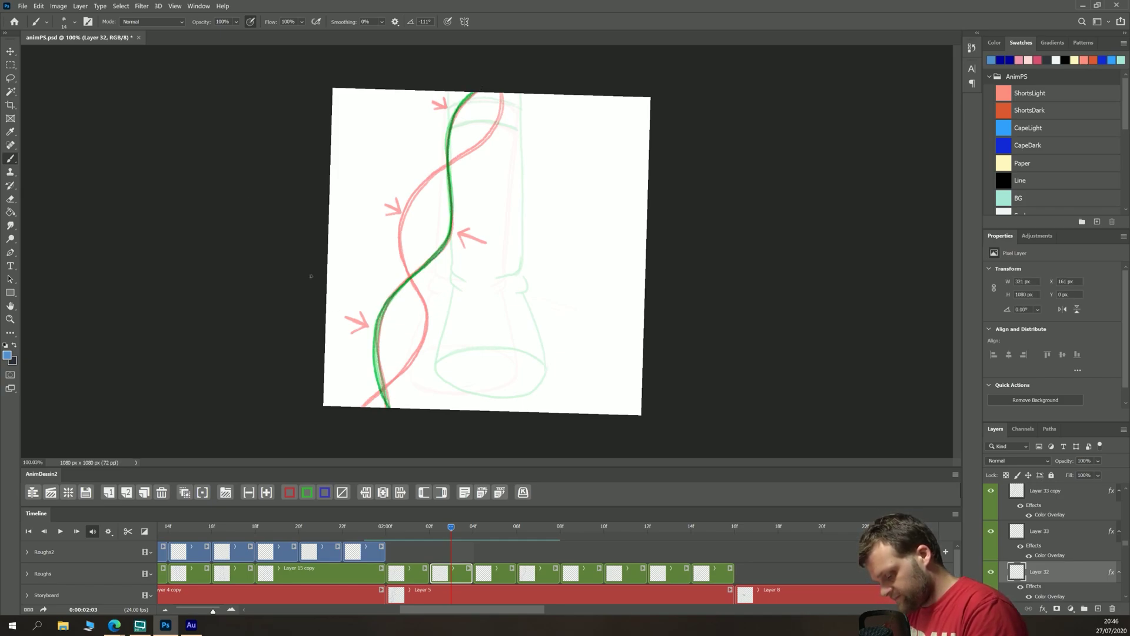
{"action": "key", "text": "v"}
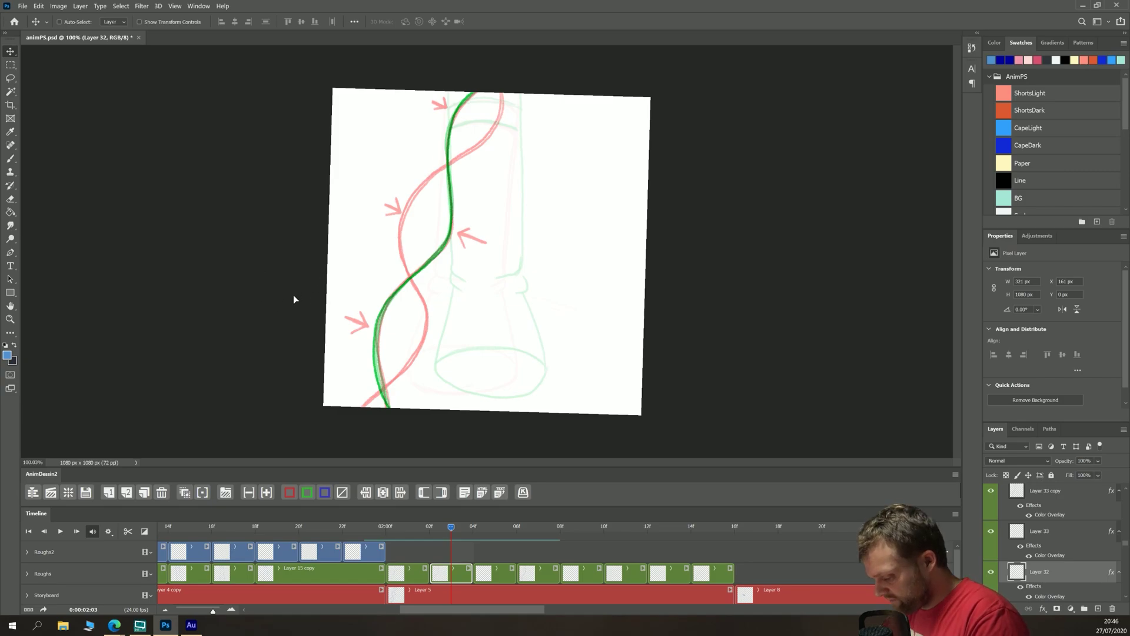
{"action": "mouse_move", "coordinate": [293, 294]}
{"action": "left_mouse_down"}
{"action": "mouse_move", "coordinate": [285, 315]}
{"action": "mouse_move", "coordinate": [288, 303]}
{"action": "left_mouse_up"}
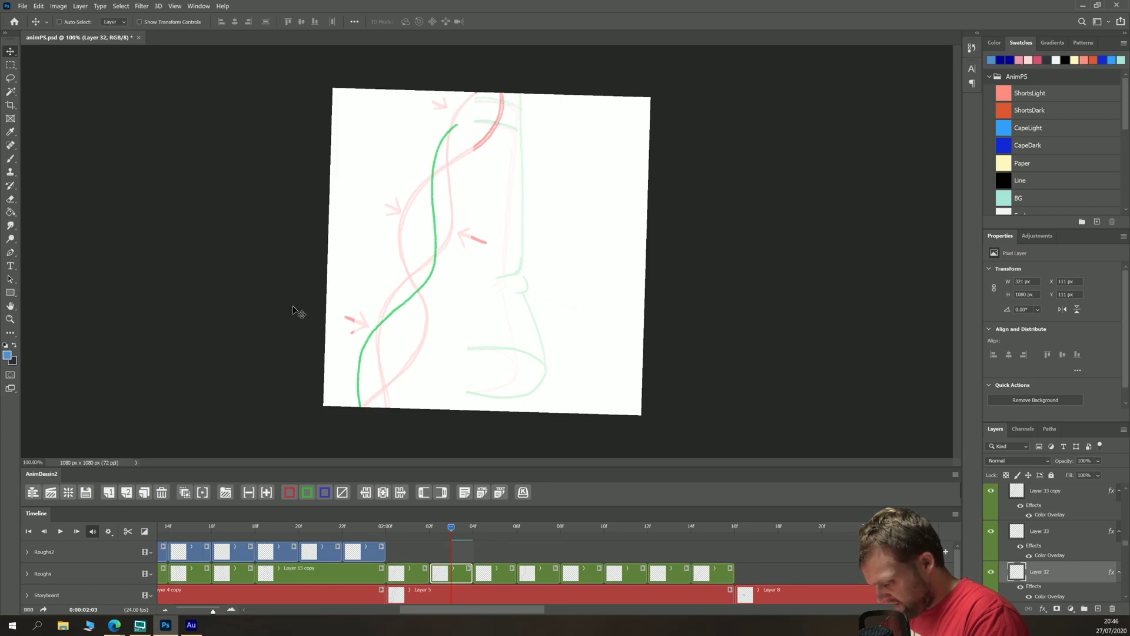
{"action": "key", "text": "b"}
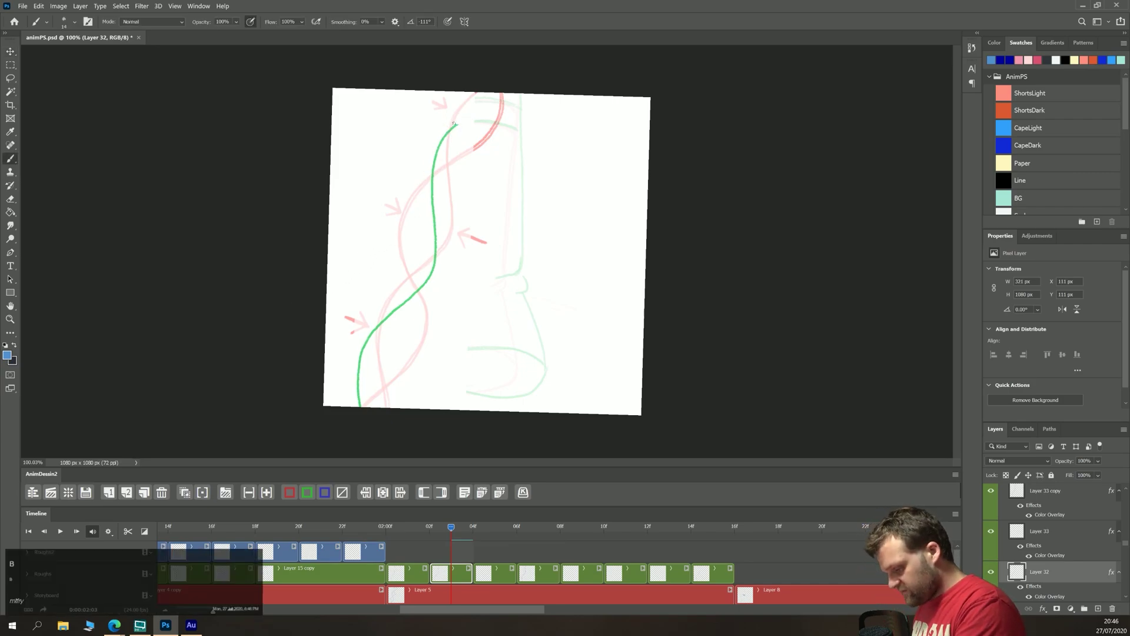
{"action": "left_click_drag", "start_coordinate": [448, 131], "coordinate": [495, 96]}
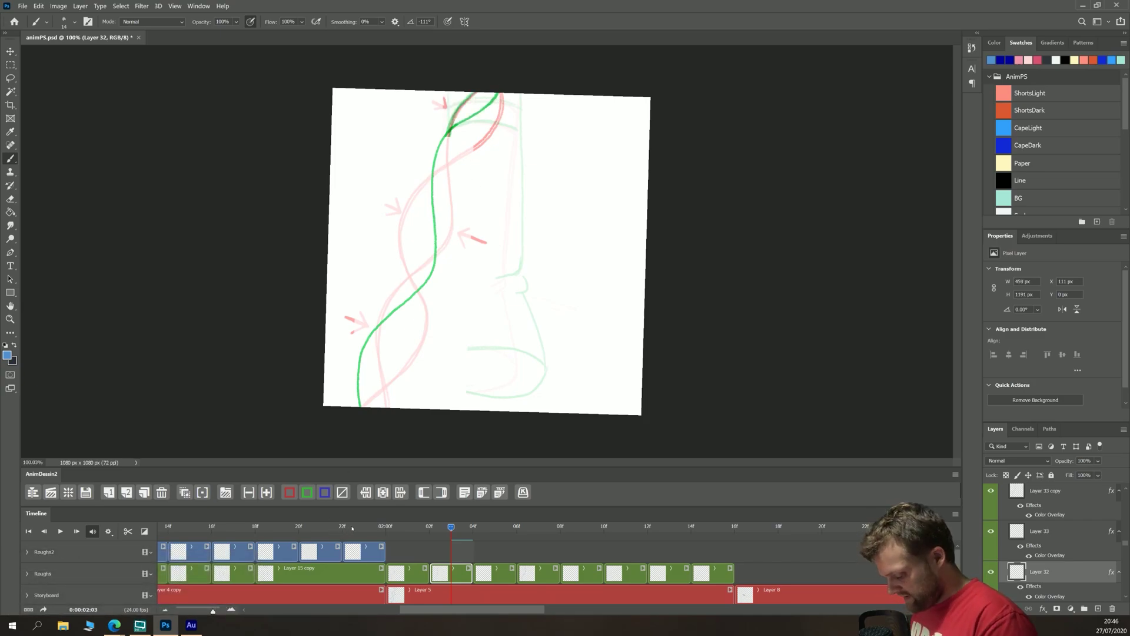
Flip through frames 02:01 to 02:07 to compare the wave, turning onion skin off
{"action": "left_click", "coordinate": [493, 538]}
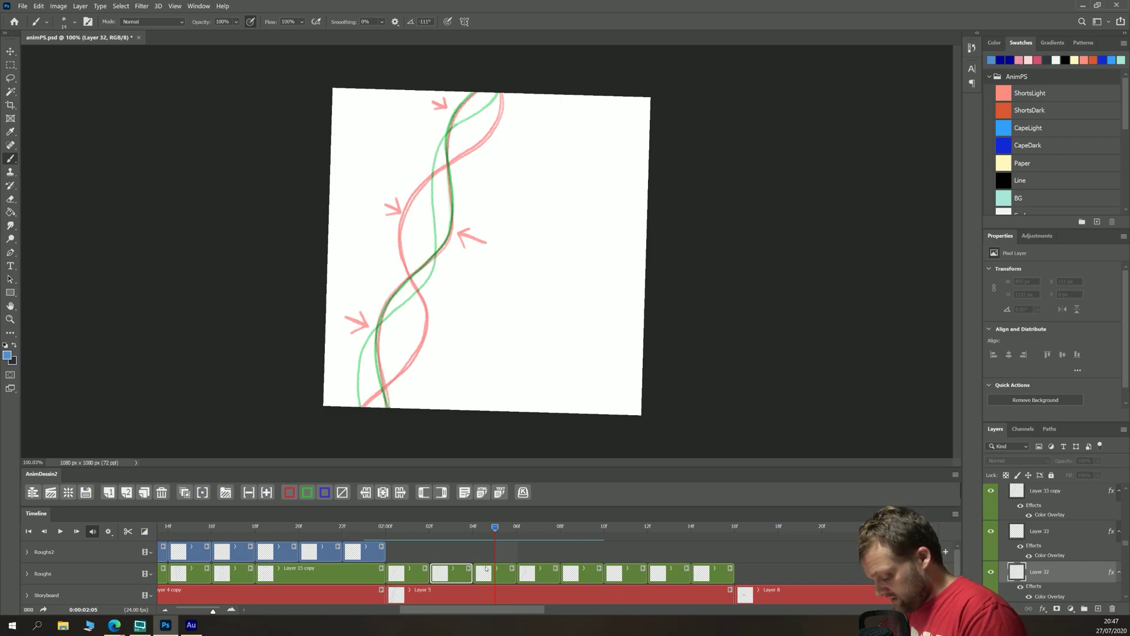
{"action": "key", "text": "alt+bracketright"}
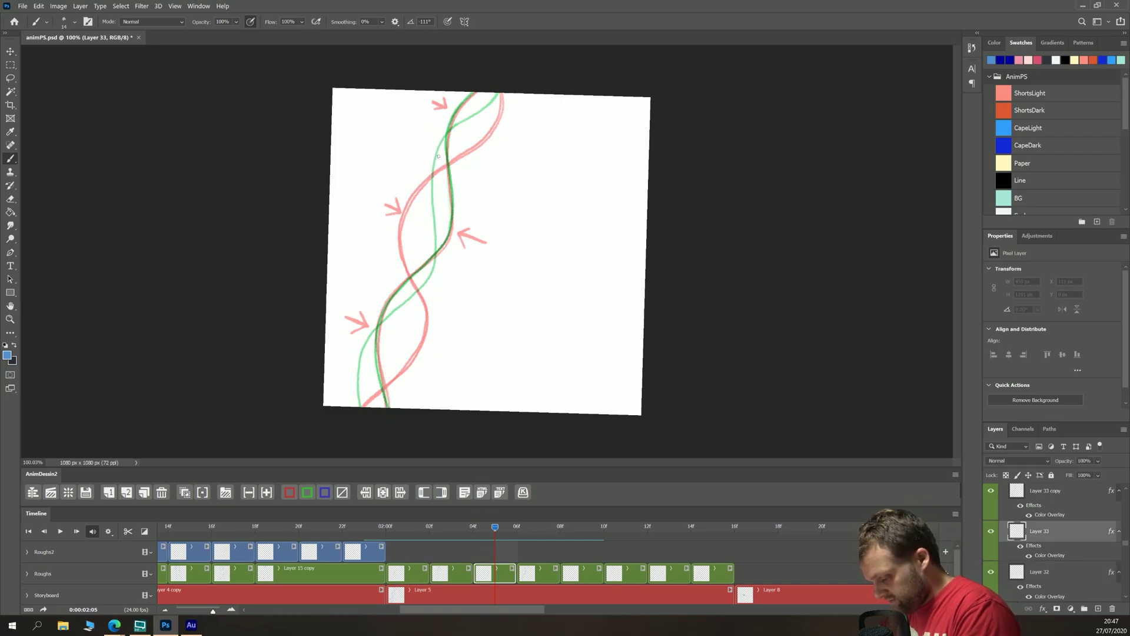
{"action": "left_click", "coordinate": [537, 525]}
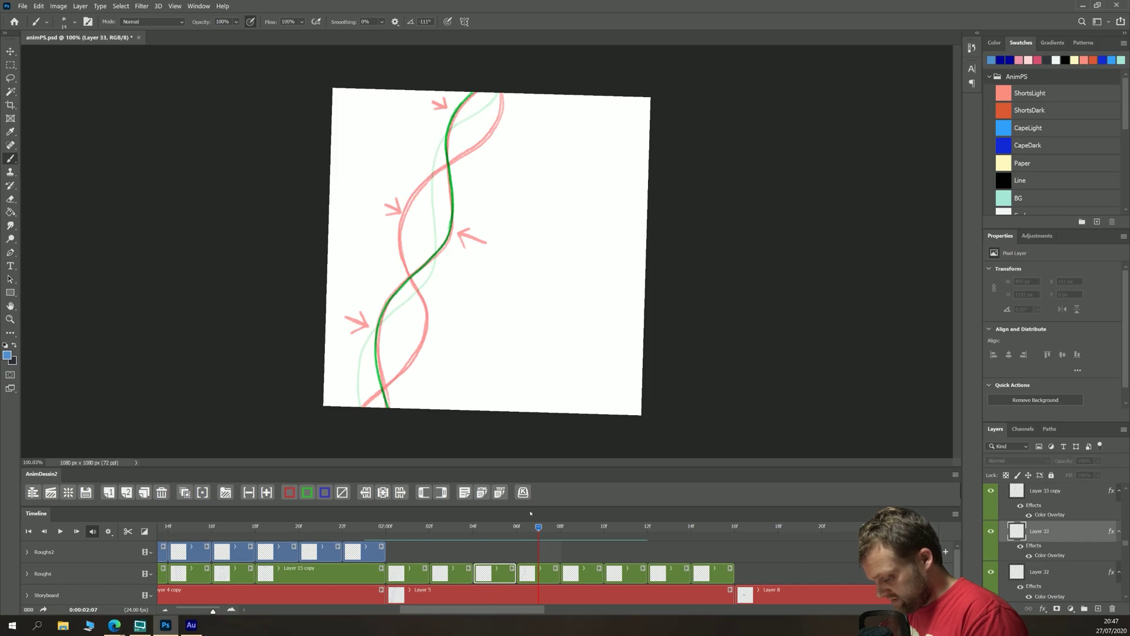
{"action": "left_click", "coordinate": [493, 527]}
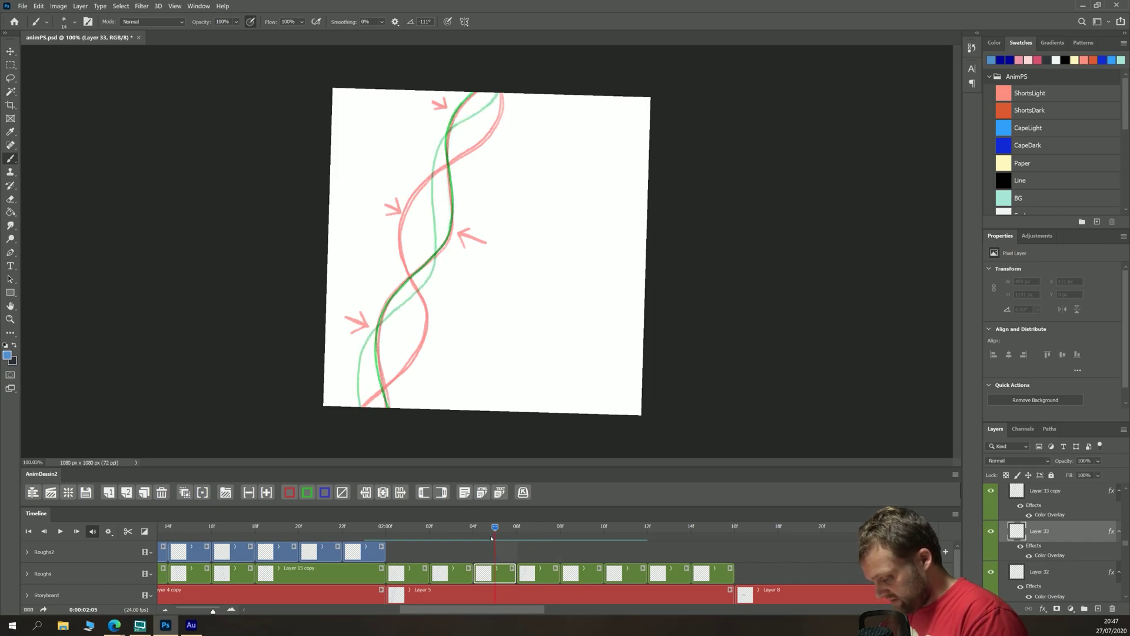
{"action": "left_click", "coordinate": [411, 534]}
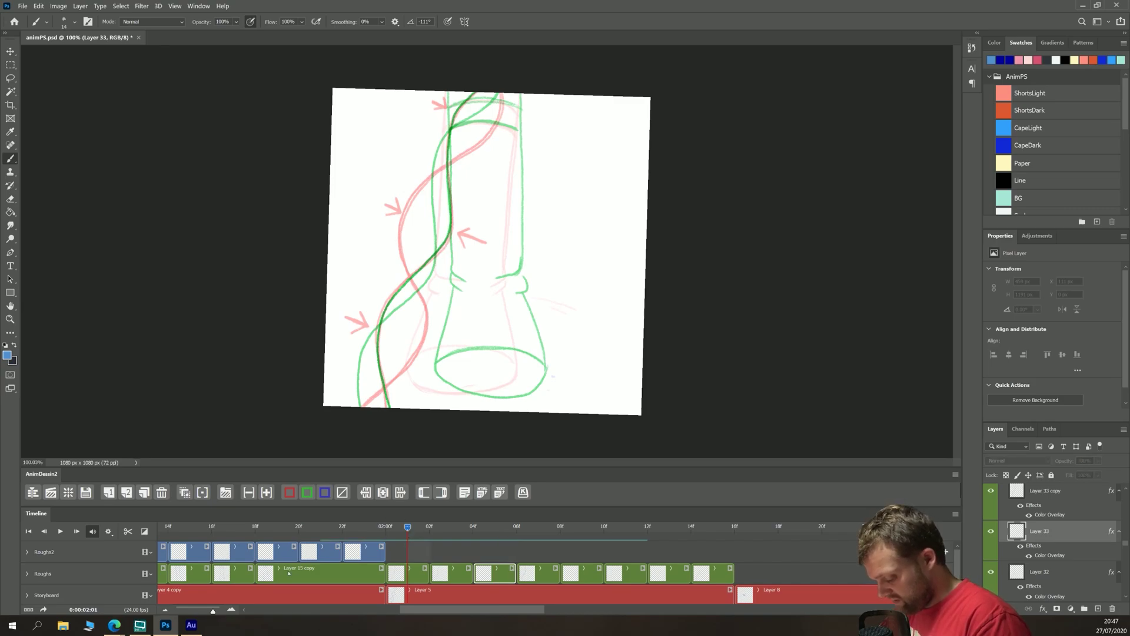
{"action": "left_click", "coordinate": [185, 492]}
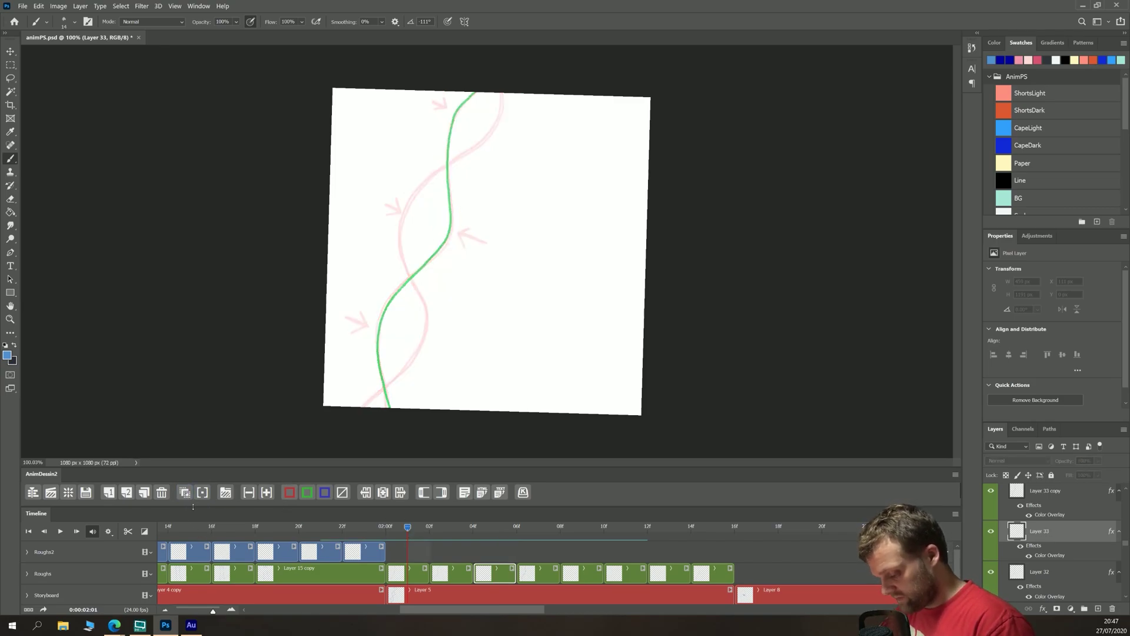
{"action": "left_click", "coordinate": [452, 532]}
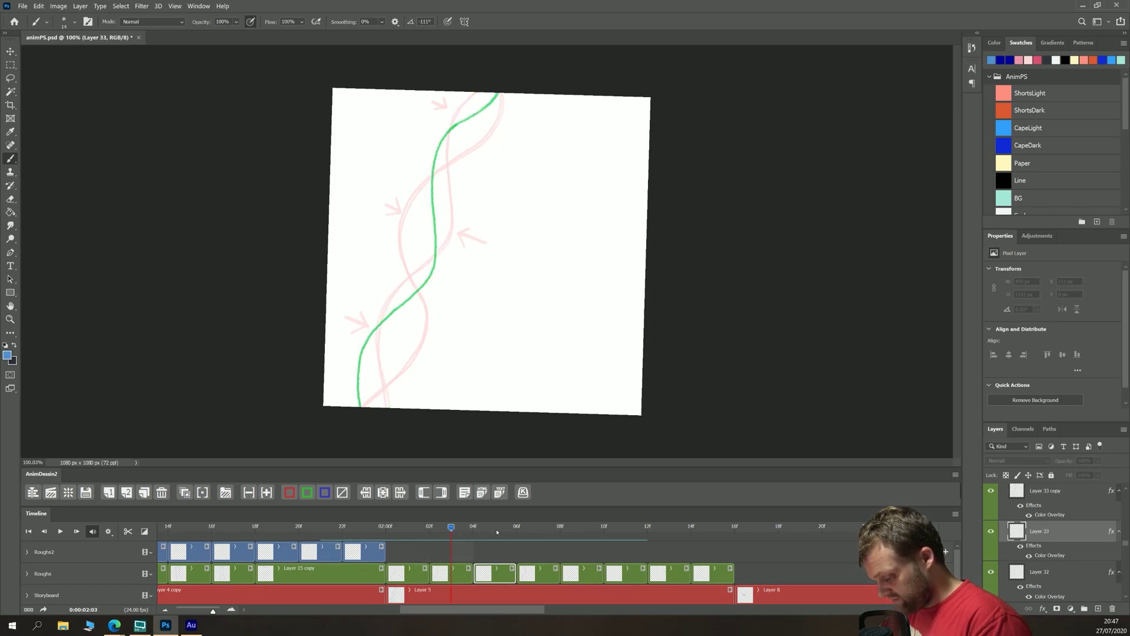
{"action": "left_click", "coordinate": [496, 532]}
{"action": "left_click", "coordinate": [408, 531]}
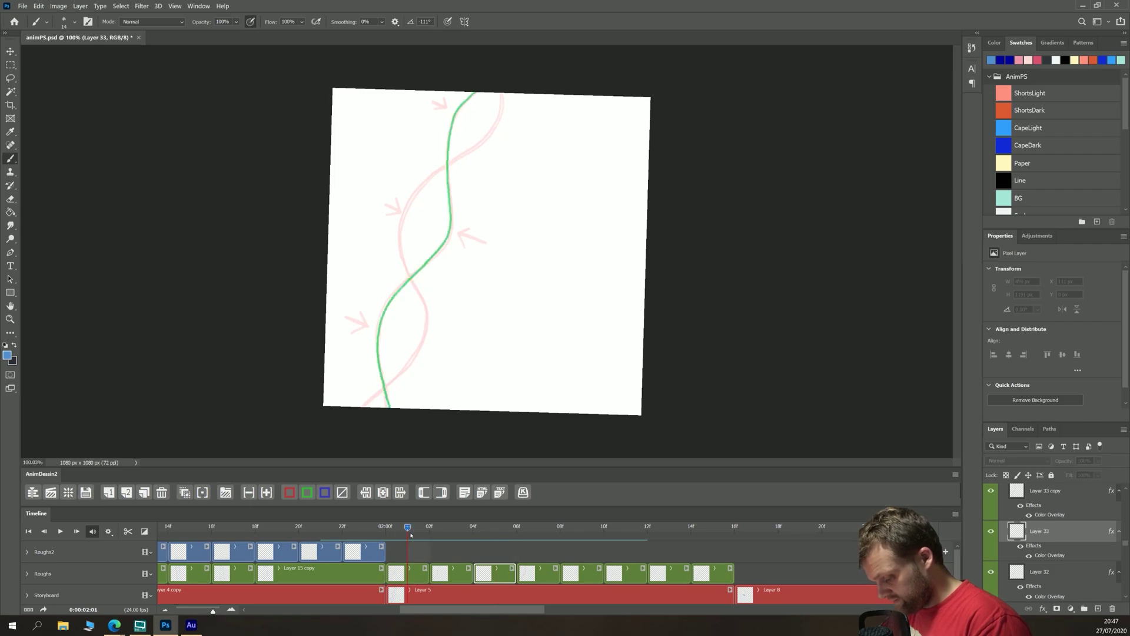
{"action": "left_click", "coordinate": [531, 534]}
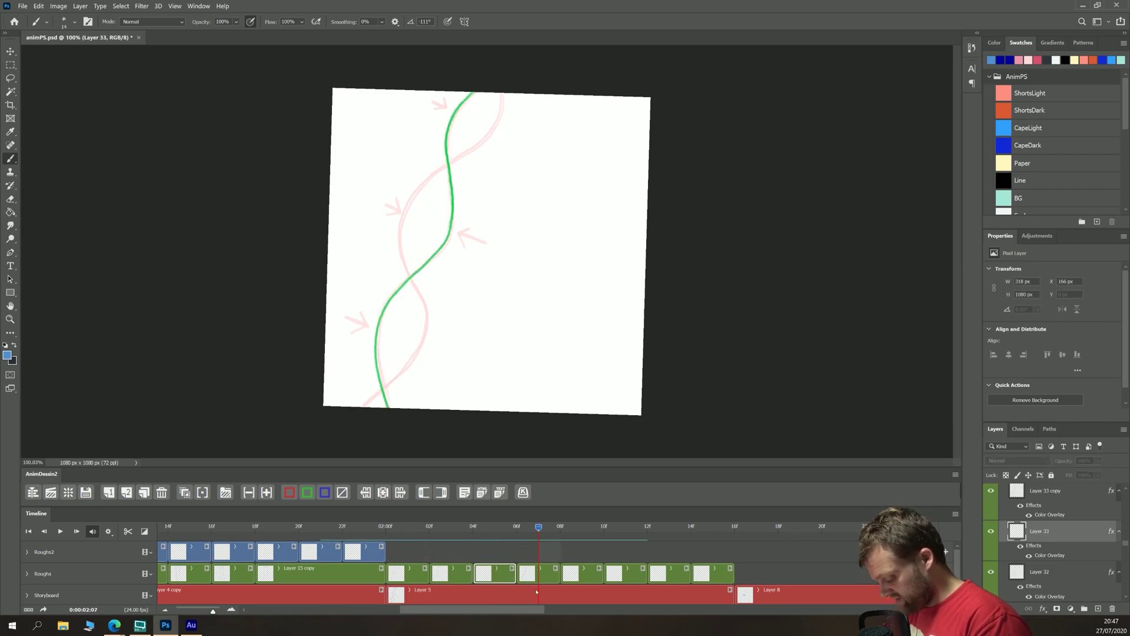
Erase the entire green line on the 02:07 Layer 33 copy frame
{"action": "key", "text": "e"}
{"action": "mouse_move", "coordinate": [477, 82]}
{"action": "left_mouse_down"}
{"action": "mouse_move", "coordinate": [447, 125]}
{"action": "mouse_move", "coordinate": [456, 213]}
{"action": "mouse_move", "coordinate": [450, 193]}
{"action": "mouse_move", "coordinate": [446, 240]}
{"action": "left_mouse_up"}
{"action": "mouse_move", "coordinate": [451, 193]}
{"action": "left_mouse_down"}
{"action": "mouse_move", "coordinate": [437, 254]}
{"action": "mouse_move", "coordinate": [375, 338]}
{"action": "mouse_move", "coordinate": [385, 396]}
{"action": "mouse_move", "coordinate": [378, 366]}
{"action": "left_mouse_up"}
Draw a new green wave line along the pink guide and flip through frames 02:01–02:07
{"action": "key", "text": "b"}
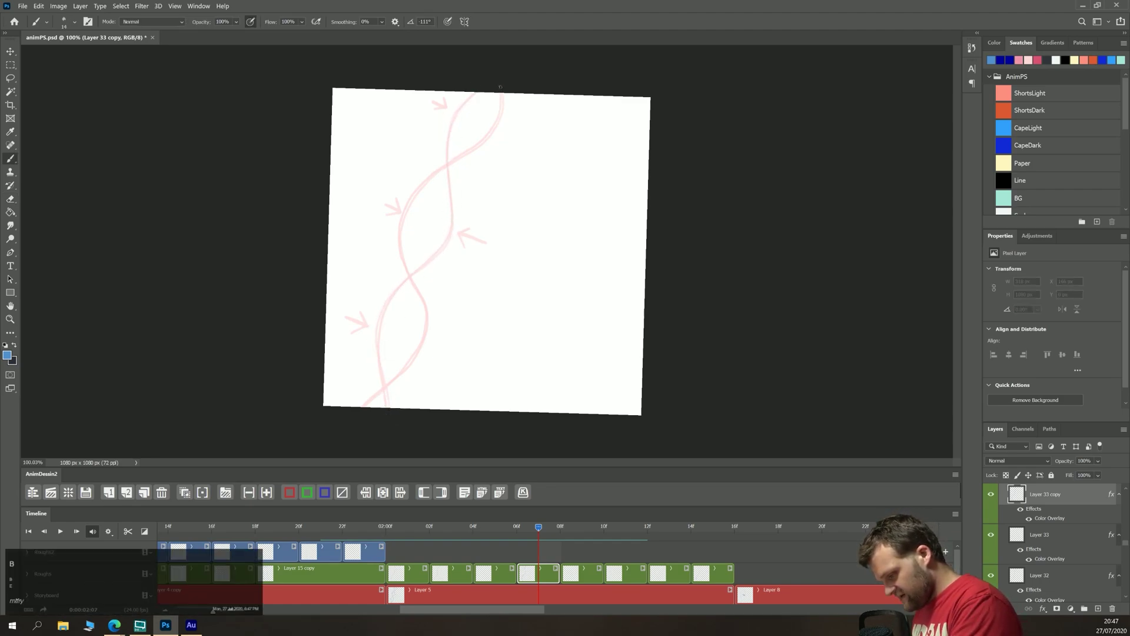
{"action": "mouse_move", "coordinate": [501, 88]}
{"action": "left_mouse_down"}
{"action": "mouse_move", "coordinate": [480, 141]}
{"action": "mouse_move", "coordinate": [408, 199]}
{"action": "mouse_move", "coordinate": [398, 232]}
{"action": "mouse_move", "coordinate": [424, 333]}
{"action": "mouse_move", "coordinate": [361, 406]}
{"action": "left_mouse_up"}
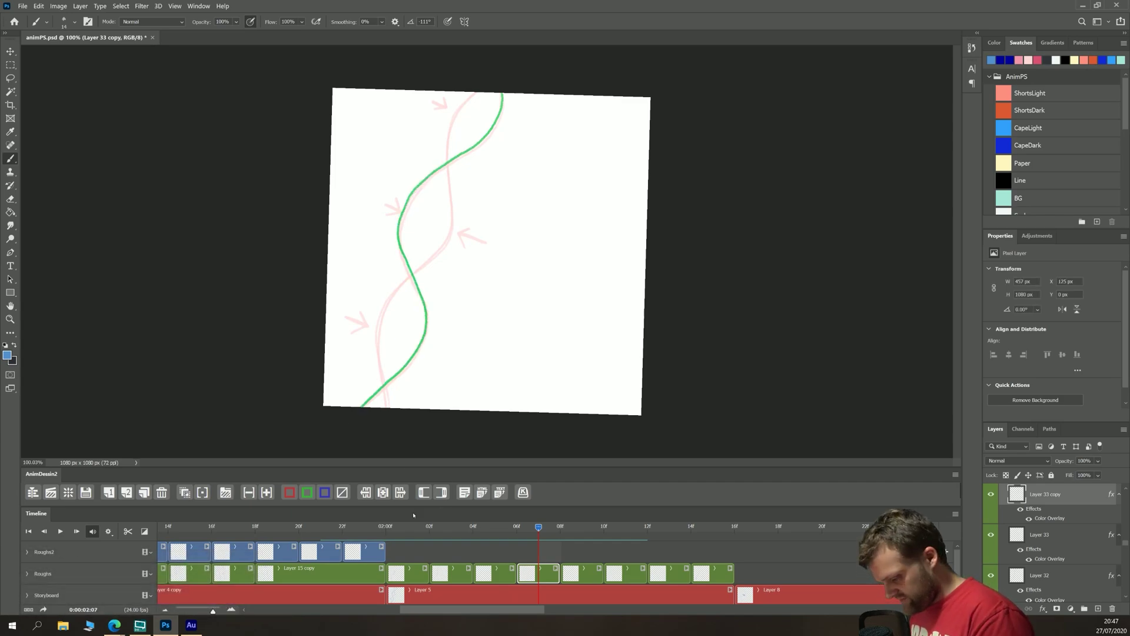
{"action": "left_click", "coordinate": [413, 540]}
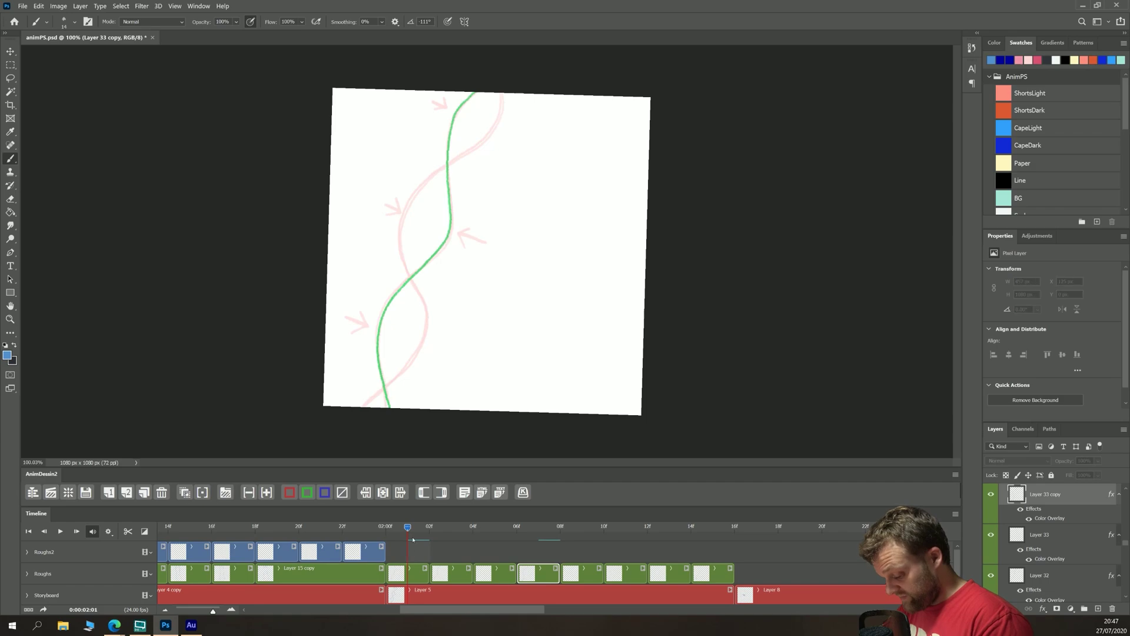
{"action": "left_click", "coordinate": [451, 538]}
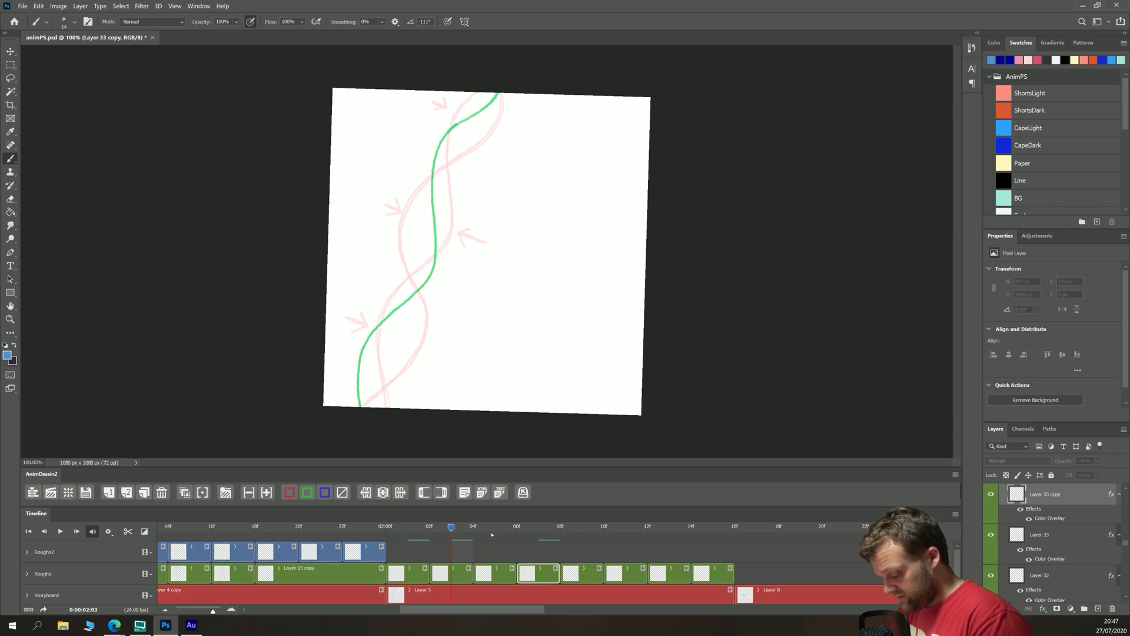
{"action": "left_click", "coordinate": [493, 534]}
{"action": "left_click", "coordinate": [538, 530]}
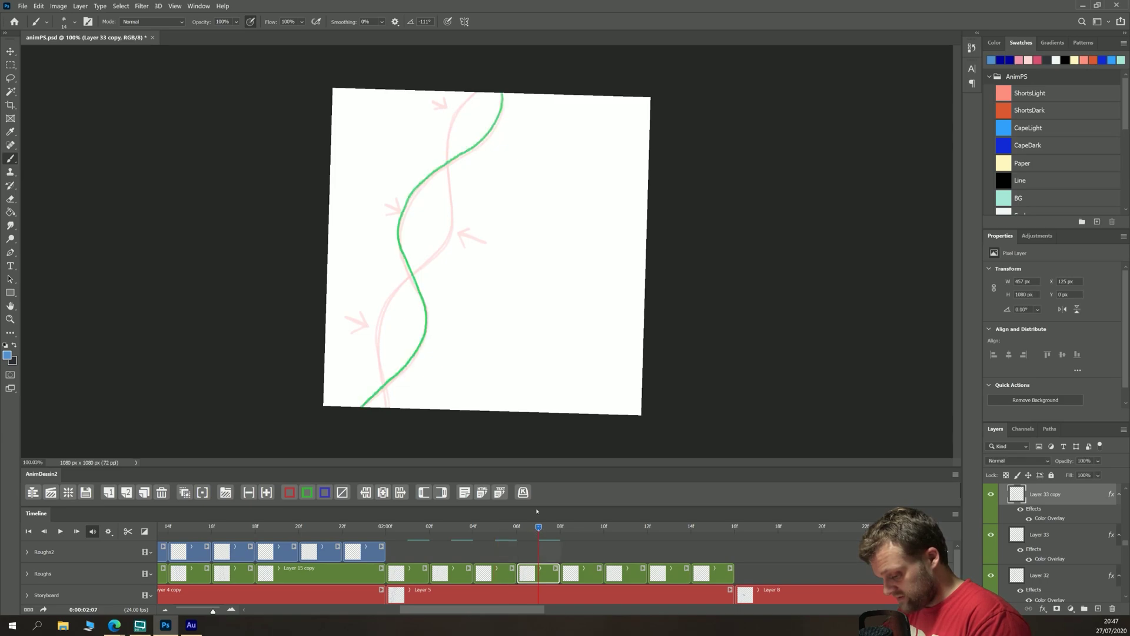
{"action": "left_click", "coordinate": [497, 529]}
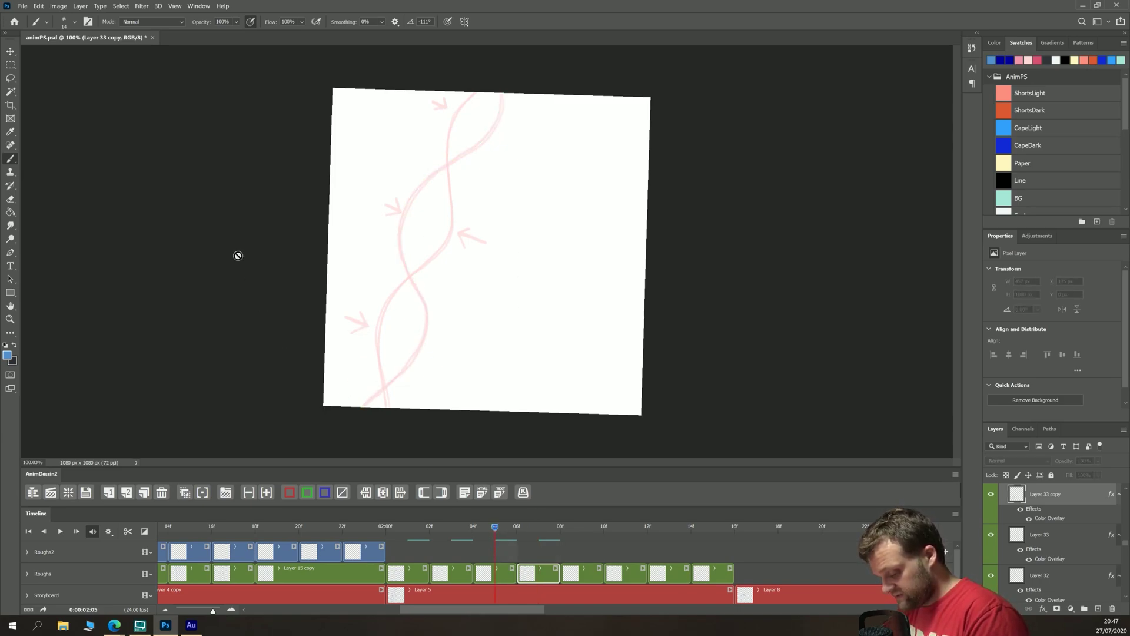
With onion skin on, redraw Layer 33's green wavy line, shift it onto the guide, and tidy the top
{"action": "left_click", "coordinate": [185, 492]}
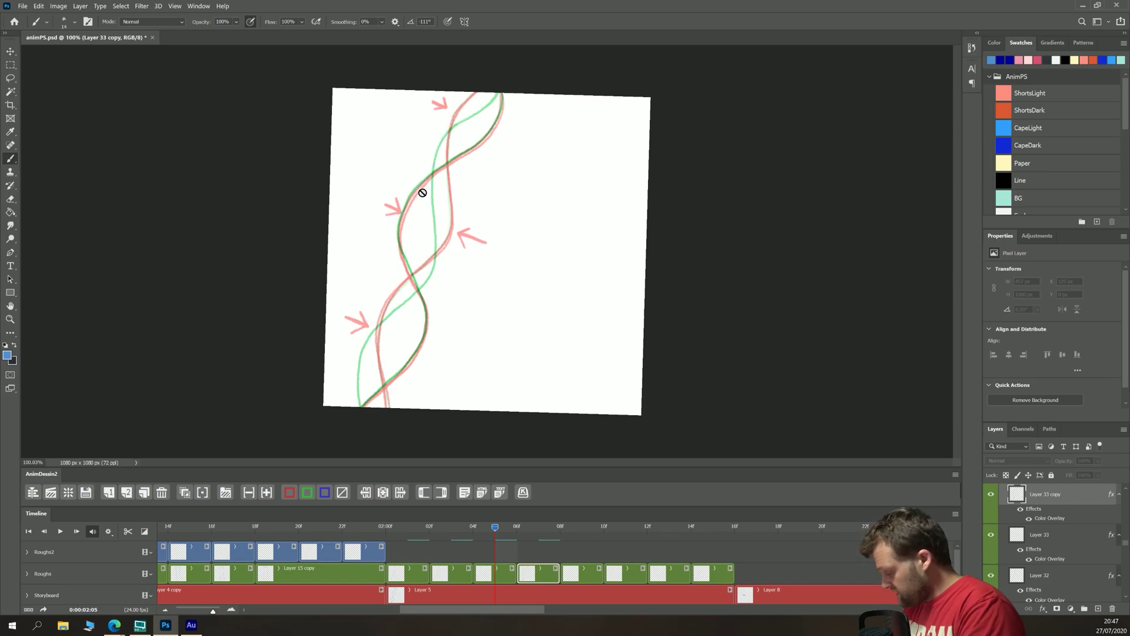
{"action": "key", "text": "b"}
{"action": "left_click", "coordinate": [486, 568]}
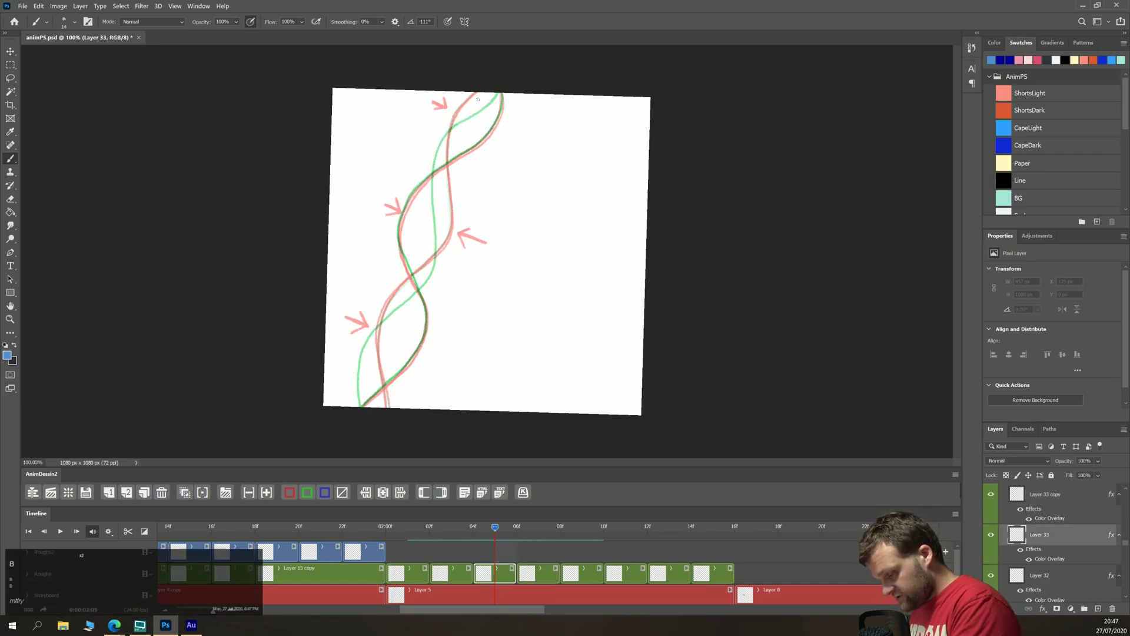
{"action": "mouse_move", "coordinate": [499, 96]}
{"action": "left_mouse_down"}
{"action": "mouse_move", "coordinate": [434, 152]}
{"action": "mouse_move", "coordinate": [430, 272]}
{"action": "mouse_move", "coordinate": [358, 356]}
{"action": "mouse_move", "coordinate": [359, 405]}
{"action": "left_mouse_up"}
{"action": "key", "text": "v"}
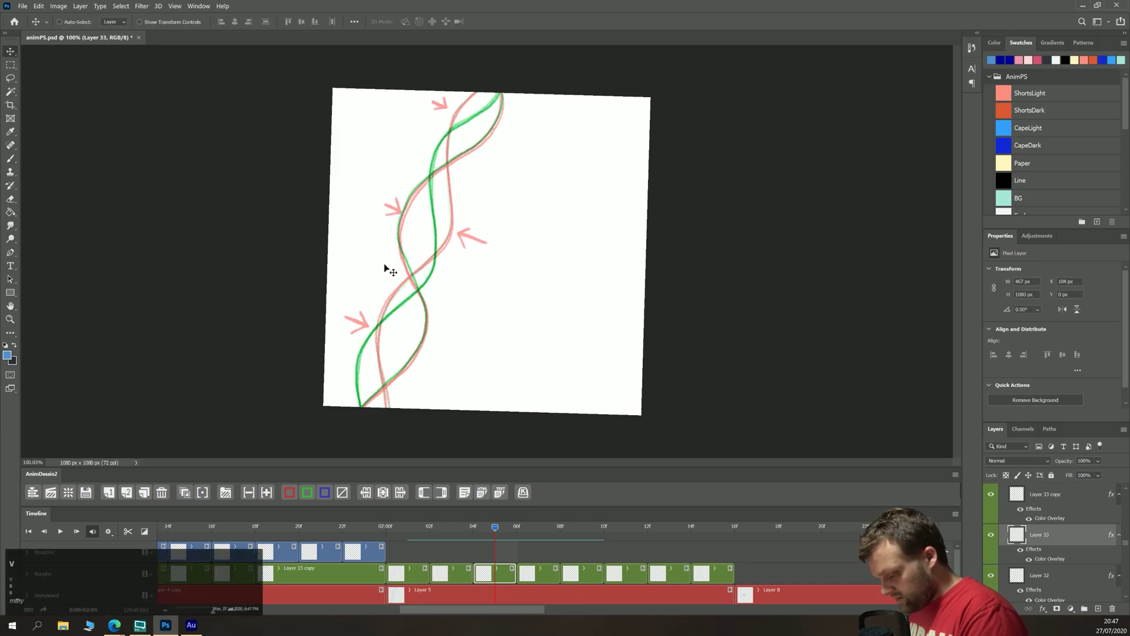
{"action": "left_click_drag", "start_coordinate": [384, 263], "coordinate": [370, 282]}
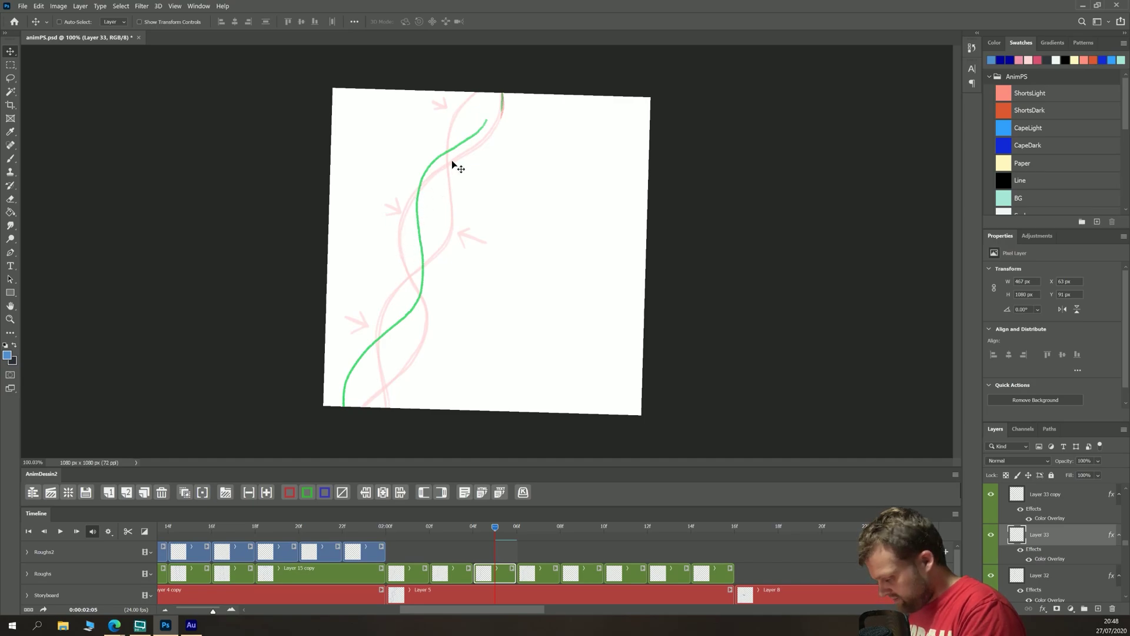
{"action": "key", "text": "b"}
{"action": "left_click_drag", "start_coordinate": [476, 132], "coordinate": [498, 93]}
{"action": "left_click_drag", "start_coordinate": [498, 117], "coordinate": [484, 137]}
{"action": "left_click_drag", "start_coordinate": [493, 93], "coordinate": [490, 120]}
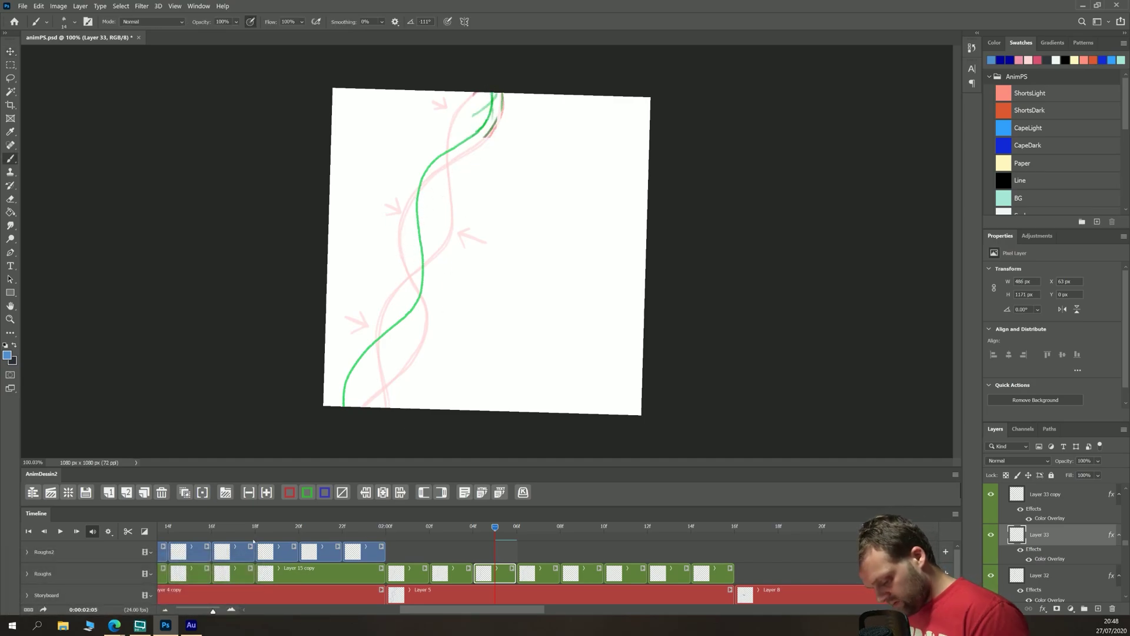
{"action": "key", "text": "ctrl+z"}
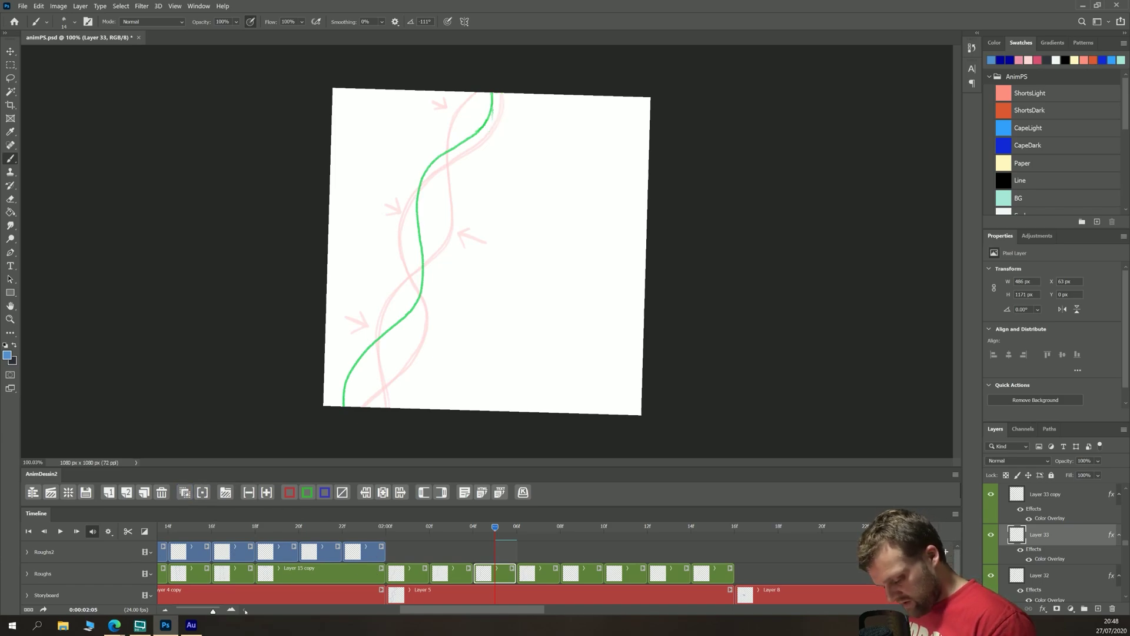
Start the work area just before 02:00, turn on onion skin, and play that section
{"action": "left_click_drag", "start_coordinate": [211, 611], "coordinate": [197, 611]}
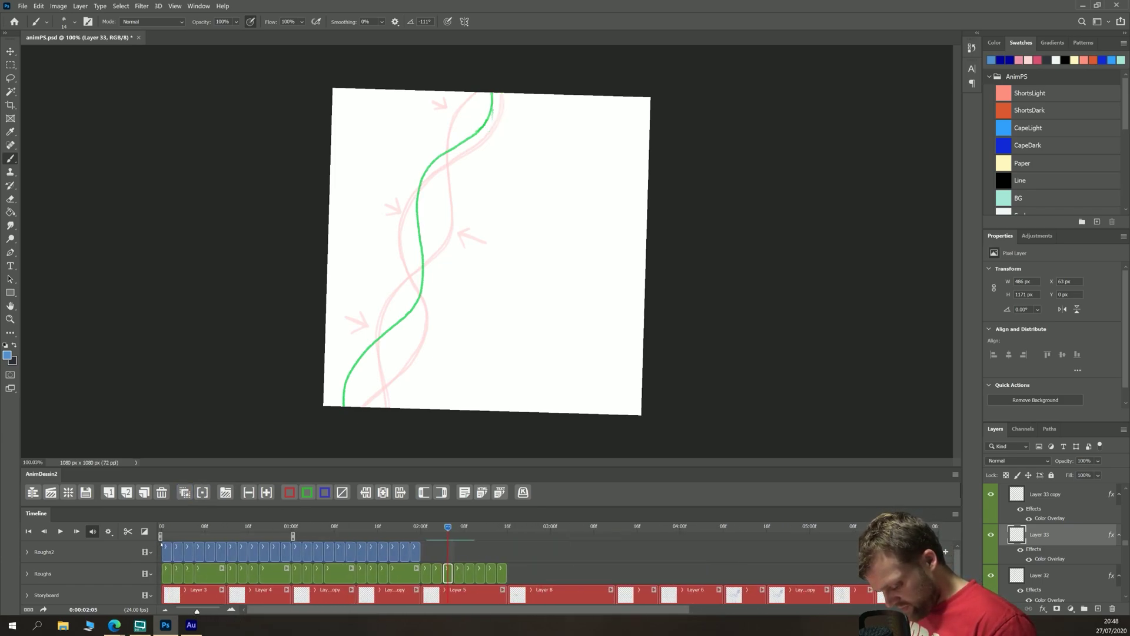
{"action": "left_click_drag", "start_coordinate": [160, 536], "coordinate": [466, 537]}
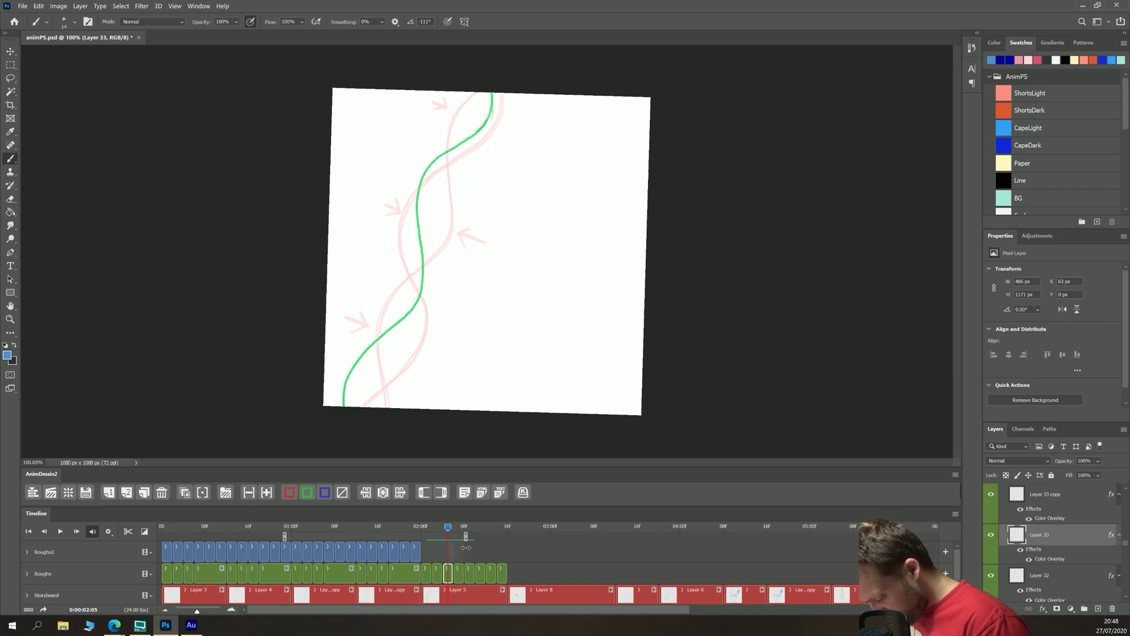
{"action": "left_click_drag", "start_coordinate": [283, 537], "coordinate": [420, 537]}
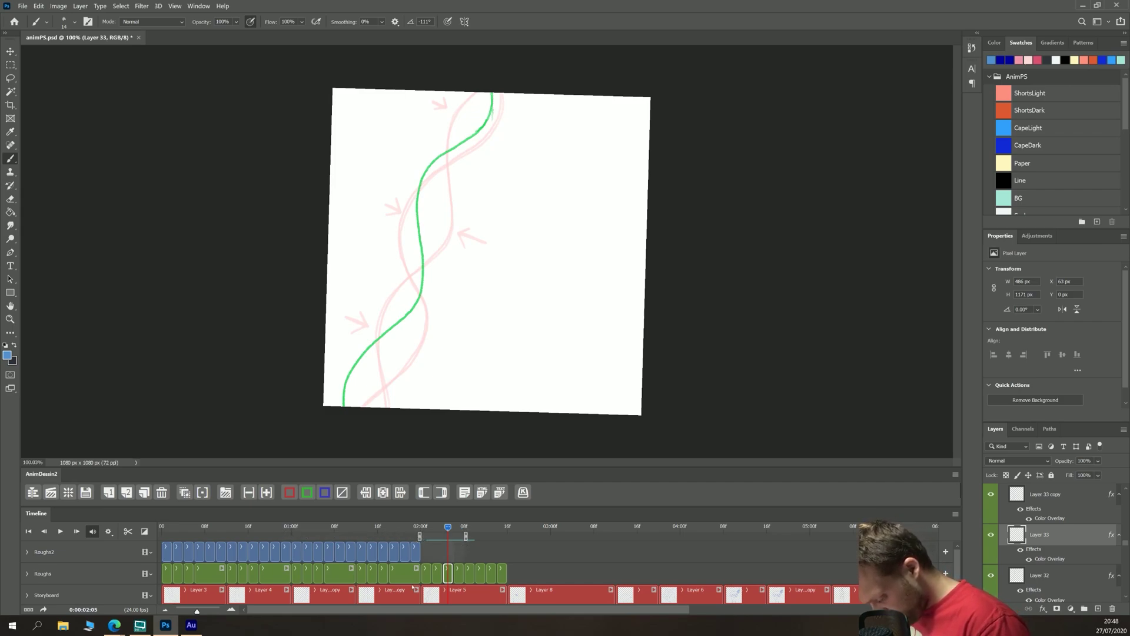
{"action": "left_click_drag", "start_coordinate": [198, 613], "coordinate": [206, 612]}
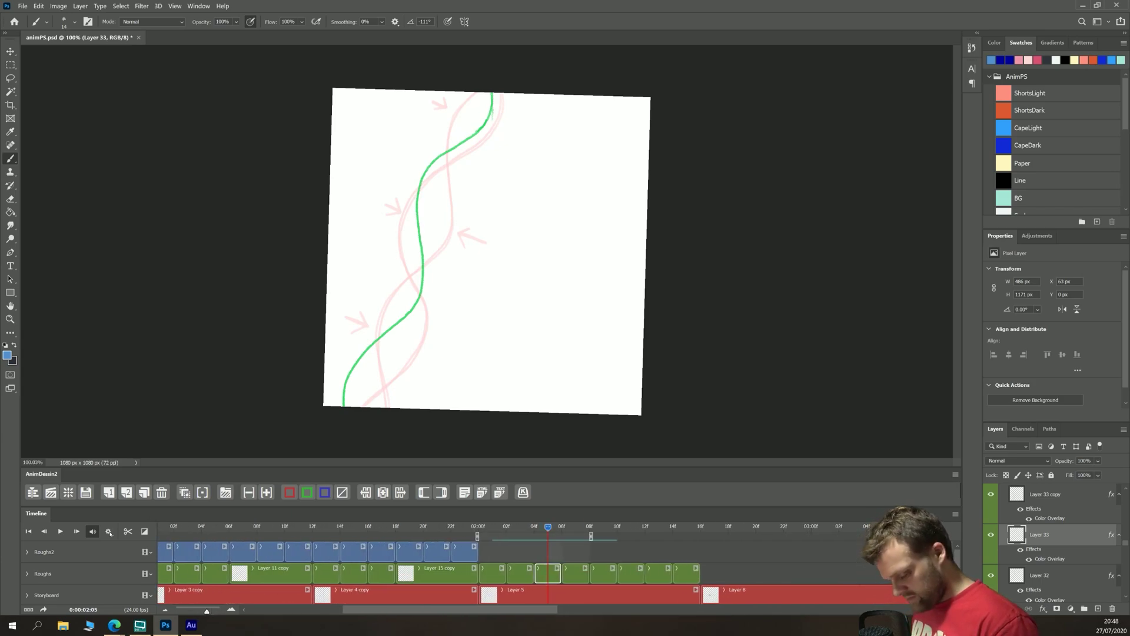
{"action": "left_click", "coordinate": [184, 492]}
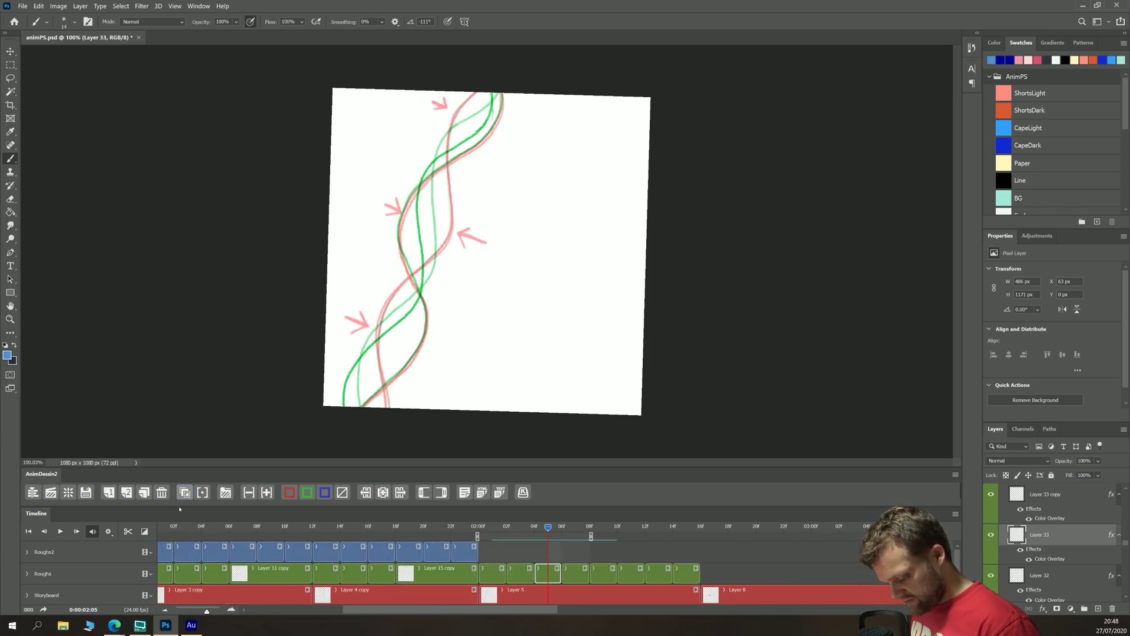
{"action": "left_click", "coordinate": [60, 531]}
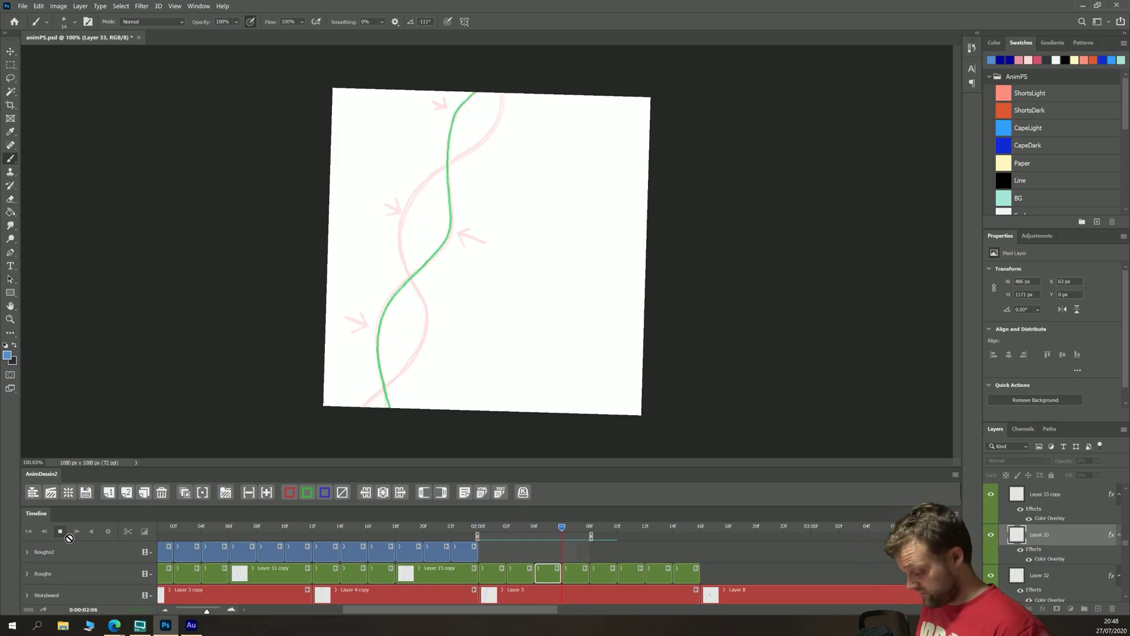
{"action": "key", "text": "space"}
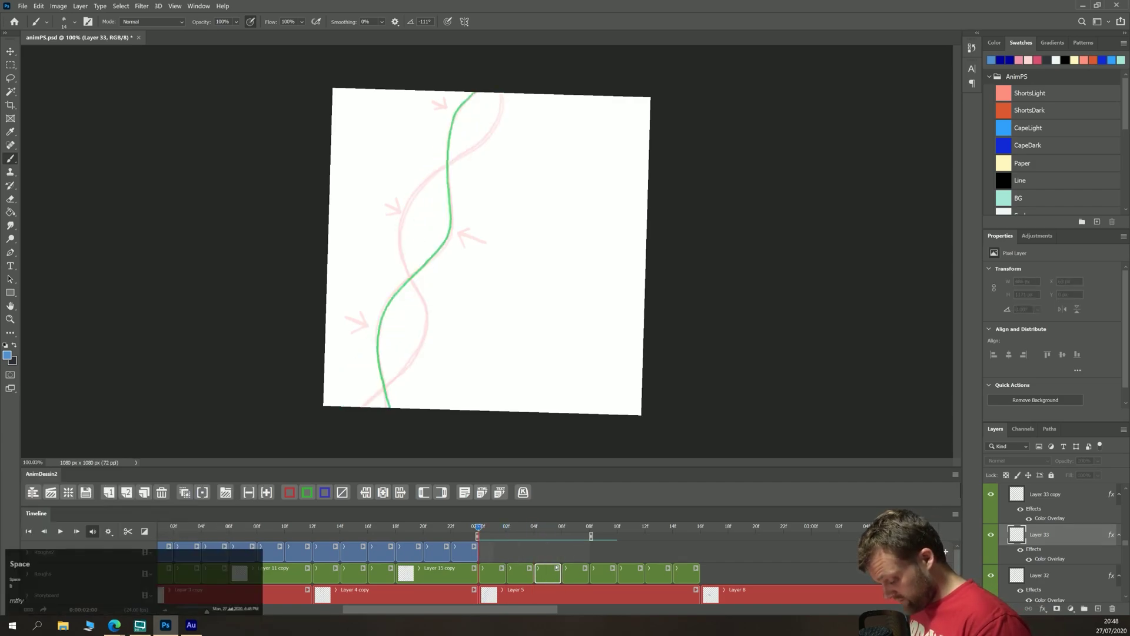
Extend the work area end to 16f and draw a green cape line on a new 02:09 frame
{"action": "left_click_drag", "start_coordinate": [591, 537], "coordinate": [702, 537]}
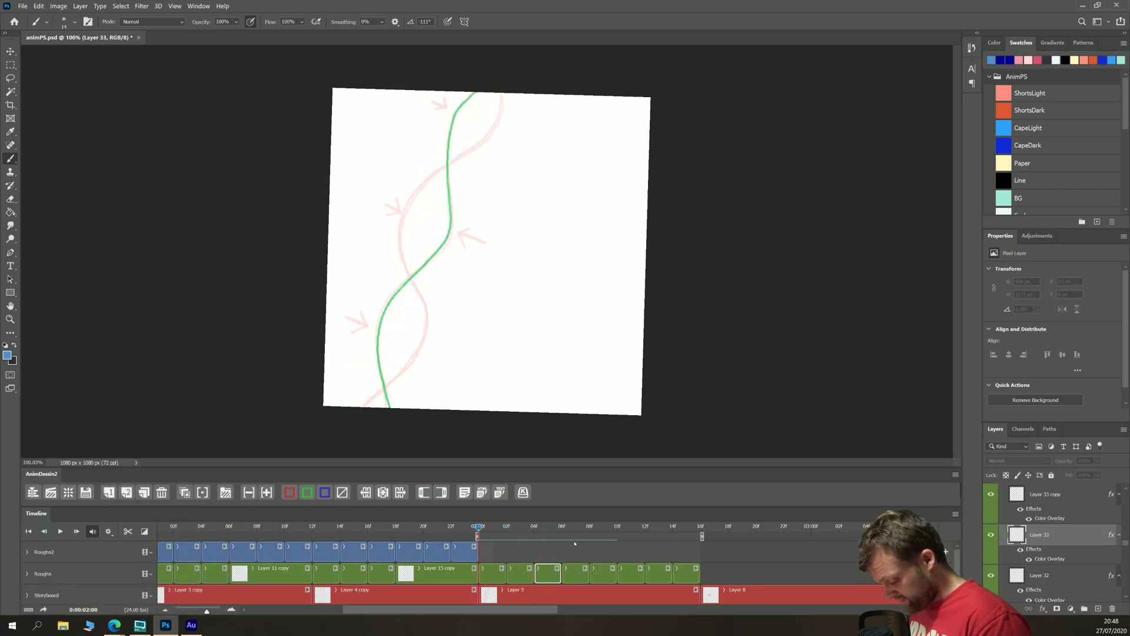
{"action": "left_click", "coordinate": [578, 579]}
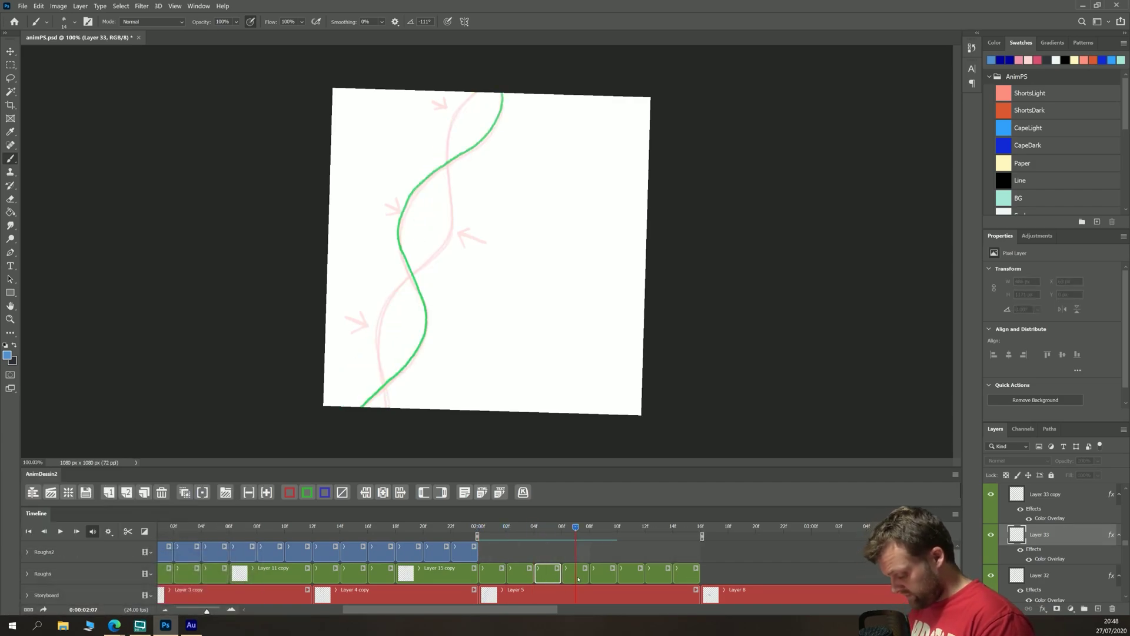
{"action": "left_click", "coordinate": [604, 534]}
{"action": "key", "text": "ctrl+j"}
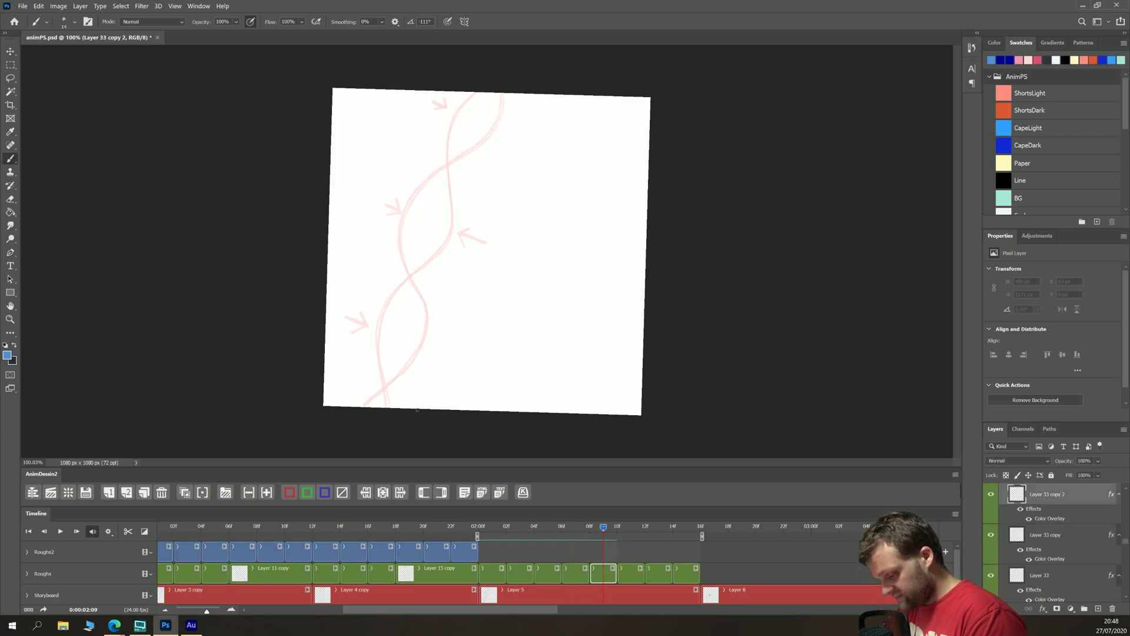
{"action": "key", "text": "Left"}
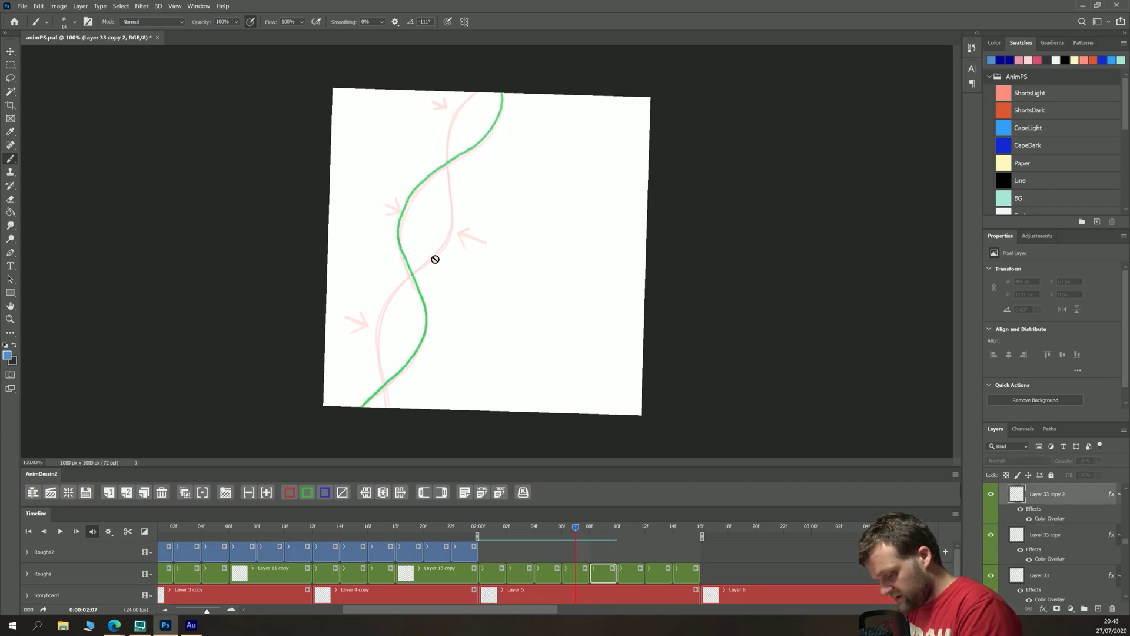
{"action": "key", "text": "Right"}
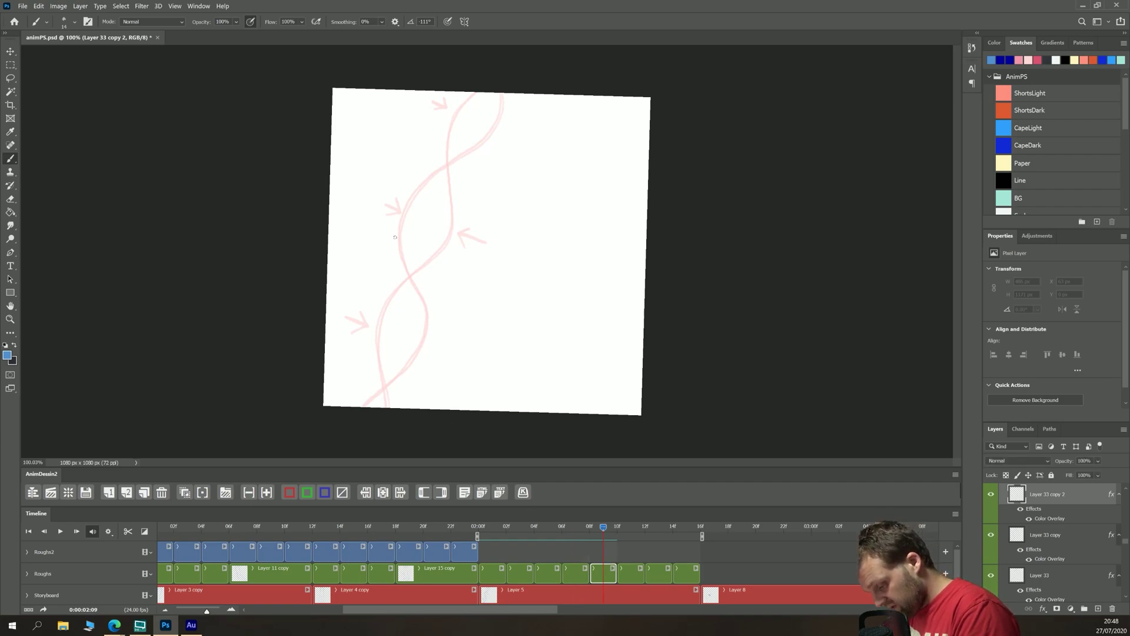
{"action": "mouse_move", "coordinate": [394, 235]}
{"action": "left_mouse_down"}
{"action": "mouse_move", "coordinate": [386, 279]}
{"action": "mouse_move", "coordinate": [419, 358]}
{"action": "mouse_move", "coordinate": [377, 407]}
{"action": "left_mouse_up"}
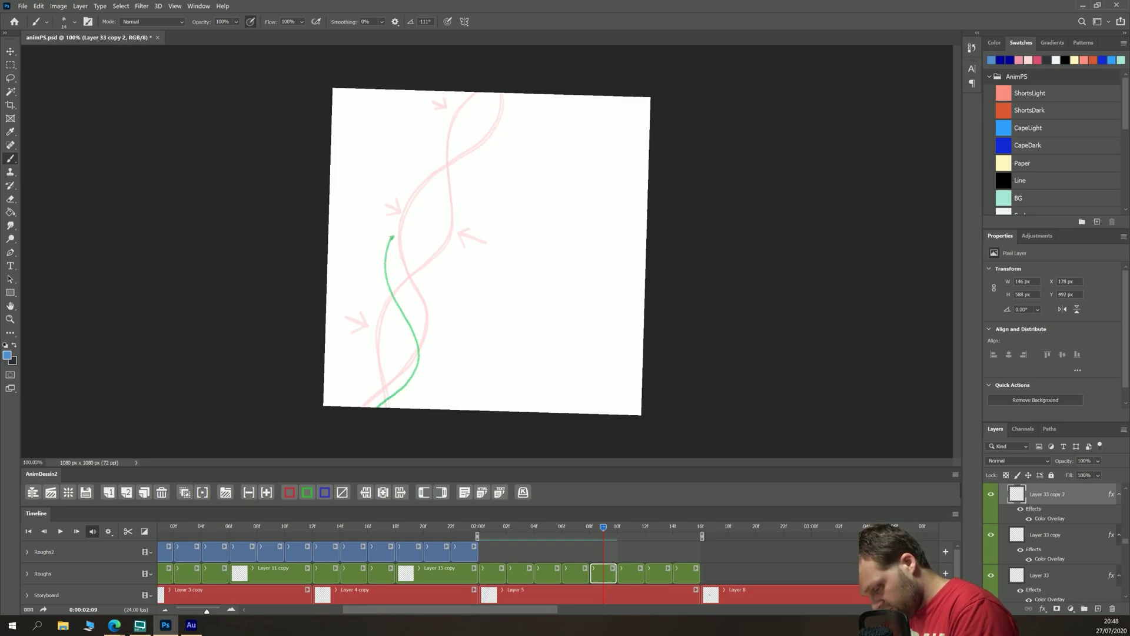
{"action": "mouse_move", "coordinate": [393, 238]}
{"action": "left_mouse_down"}
{"action": "mouse_move", "coordinate": [407, 213]}
{"action": "mouse_move", "coordinate": [480, 172]}
{"action": "mouse_move", "coordinate": [480, 89]}
{"action": "left_mouse_up"}
Add a new frame at 02:11 and draw its green cape line with onion skin showing
{"action": "left_click", "coordinate": [630, 525]}
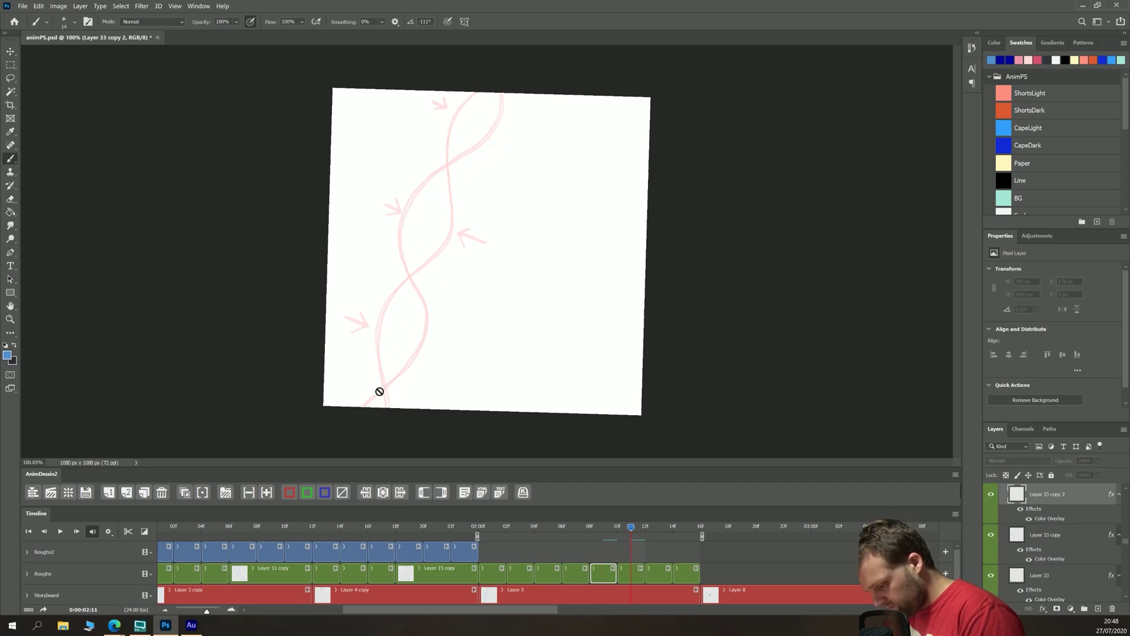
{"action": "key", "text": "ctrl+j"}
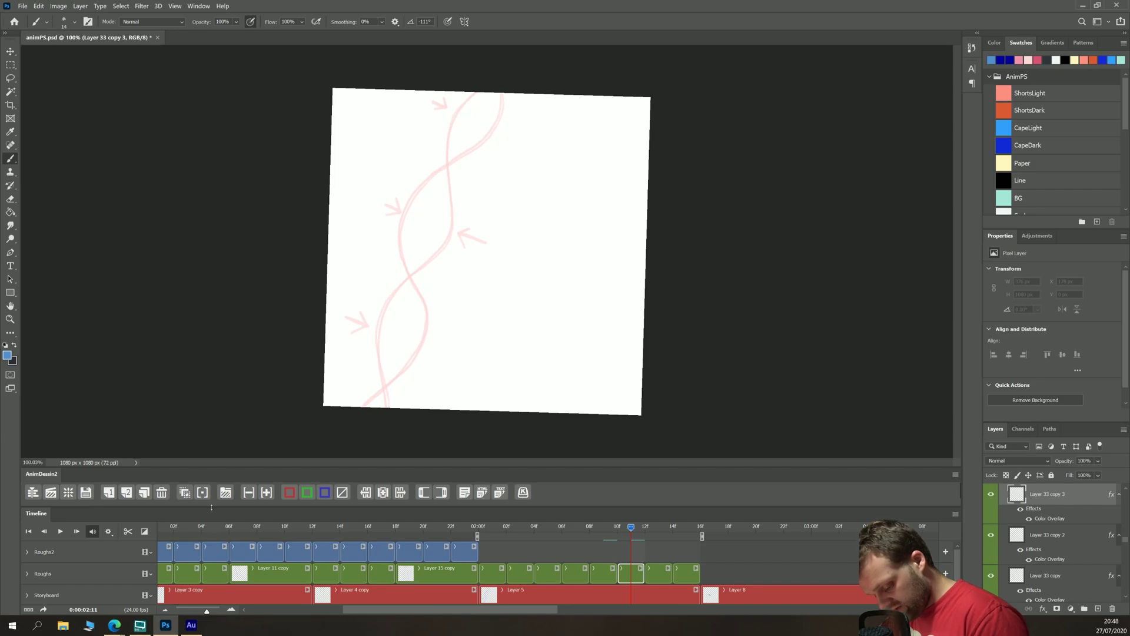
{"action": "left_click", "coordinate": [185, 492]}
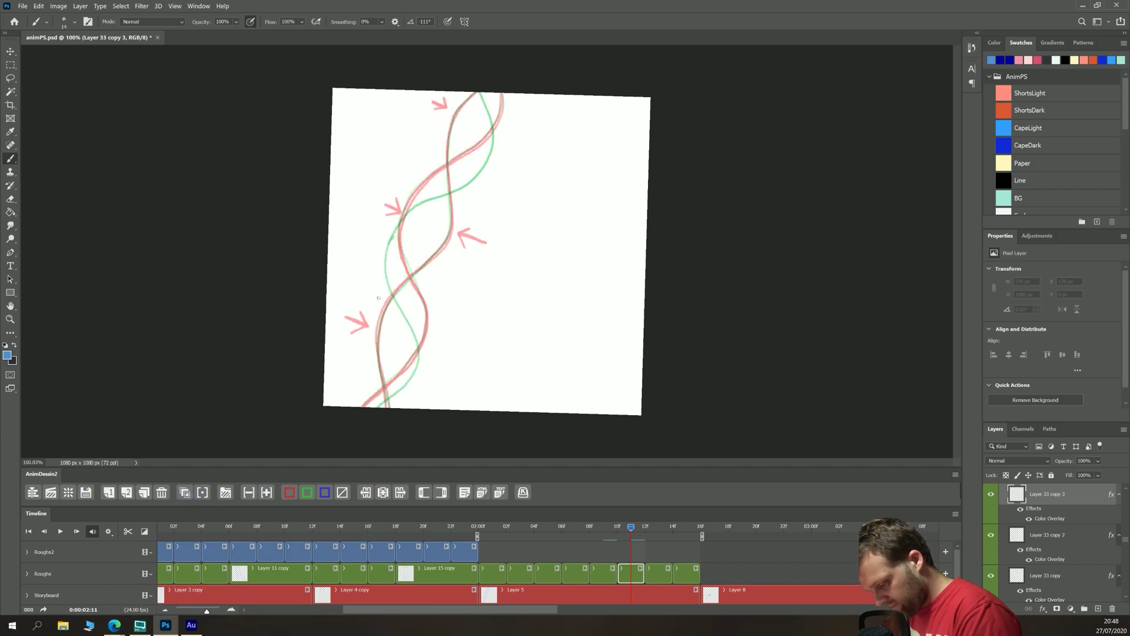
{"action": "mouse_move", "coordinate": [386, 260]}
{"action": "left_mouse_down"}
{"action": "mouse_move", "coordinate": [373, 310]}
{"action": "mouse_move", "coordinate": [407, 408]}
{"action": "left_mouse_up"}
{"action": "mouse_move", "coordinate": [381, 266]}
{"action": "left_mouse_down"}
{"action": "mouse_move", "coordinate": [469, 204]}
{"action": "mouse_move", "coordinate": [481, 177]}
{"action": "mouse_move", "coordinate": [468, 93]}
{"action": "left_mouse_up"}
Add a new frame at 02:13, draw its green cape line, and play the loop
{"action": "left_click", "coordinate": [659, 533]}
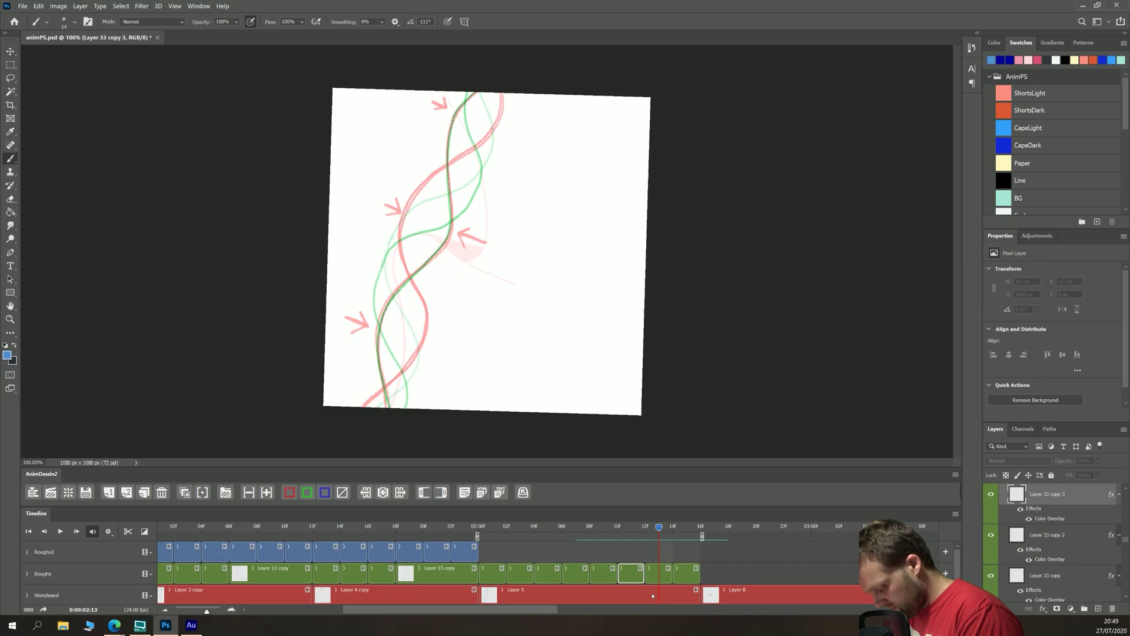
{"action": "key", "text": "ctrl+j"}
{"action": "left_click", "coordinate": [687, 528]}
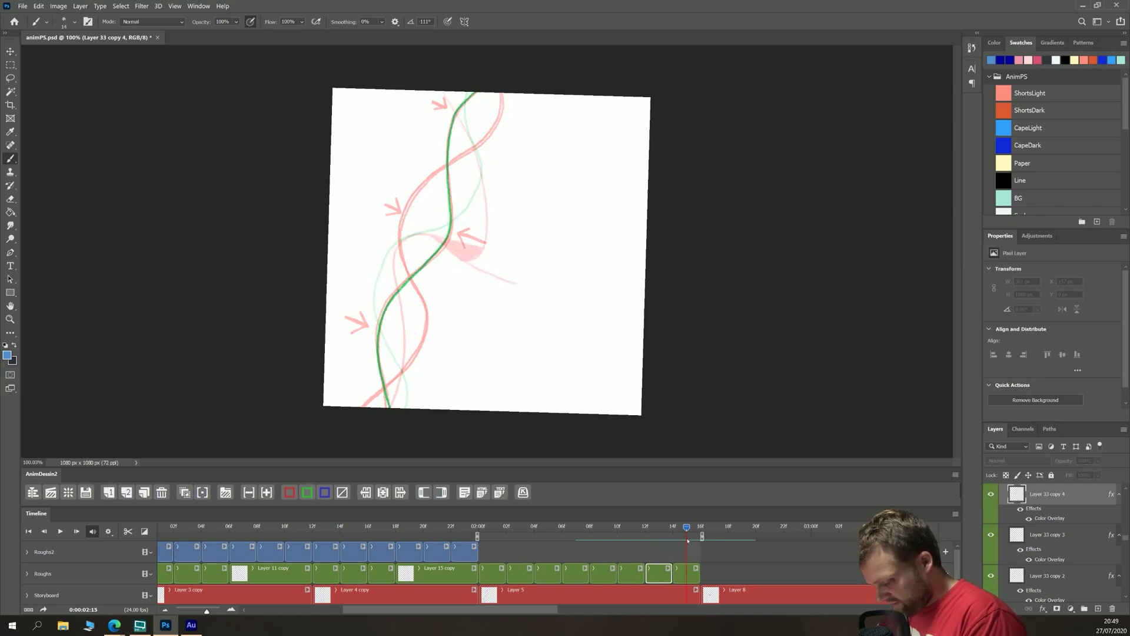
{"action": "left_click", "coordinate": [658, 530]}
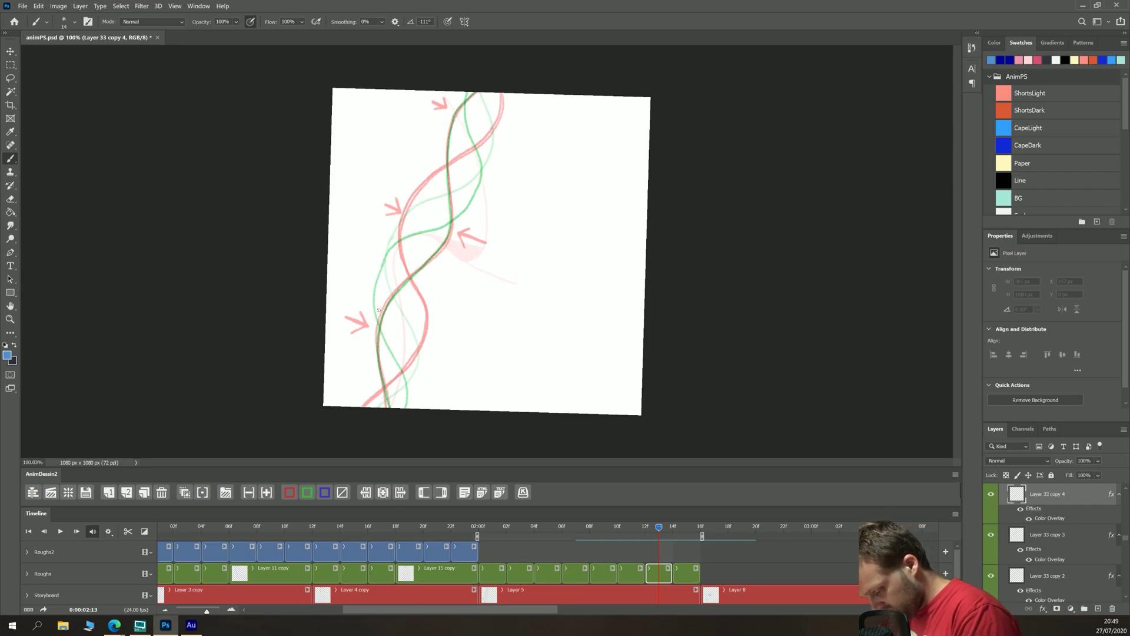
{"action": "mouse_move", "coordinate": [380, 302]}
{"action": "left_mouse_down"}
{"action": "mouse_move", "coordinate": [380, 349]}
{"action": "mouse_move", "coordinate": [395, 407]}
{"action": "left_mouse_up"}
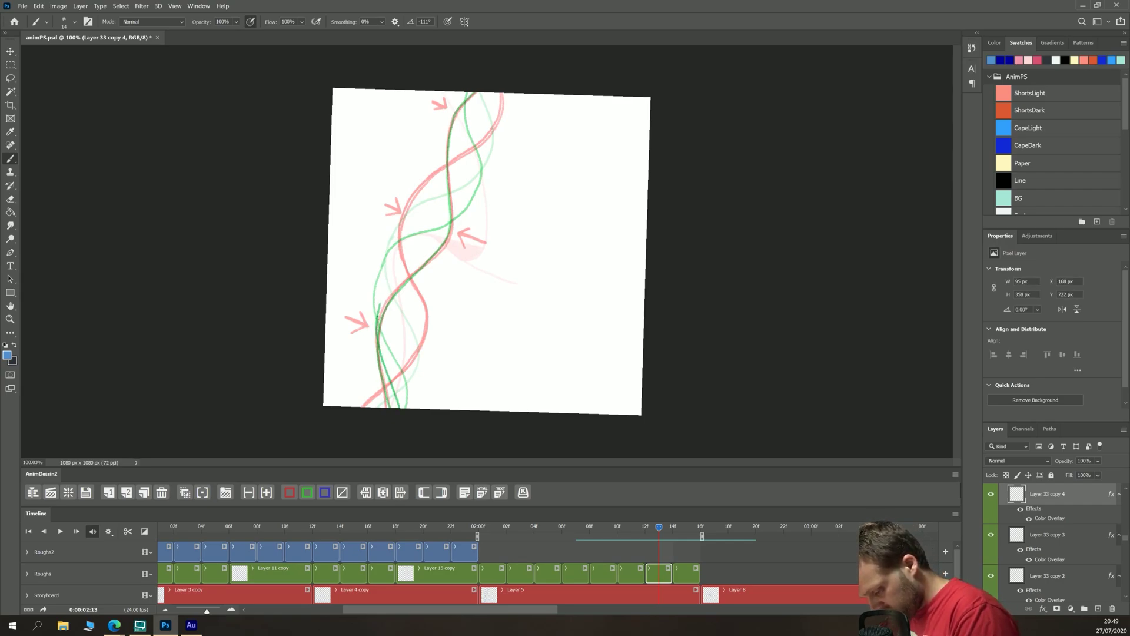
{"action": "mouse_move", "coordinate": [380, 307]}
{"action": "left_mouse_down"}
{"action": "mouse_move", "coordinate": [405, 257]}
{"action": "mouse_move", "coordinate": [458, 219]}
{"action": "mouse_move", "coordinate": [473, 93]}
{"action": "left_mouse_up"}
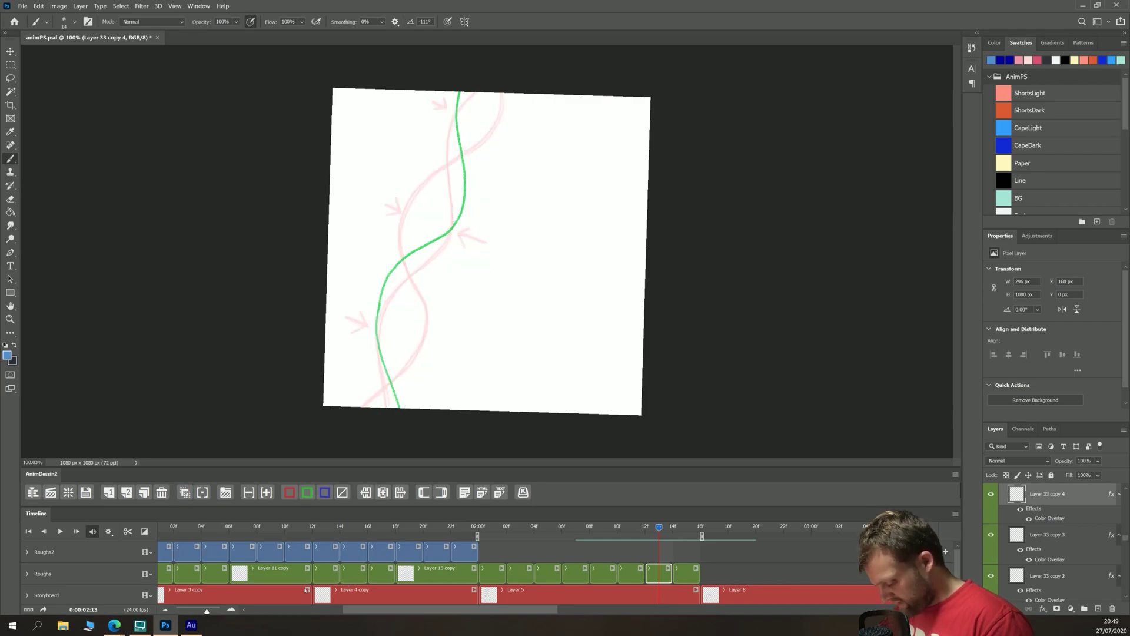
{"action": "key", "text": "space"}
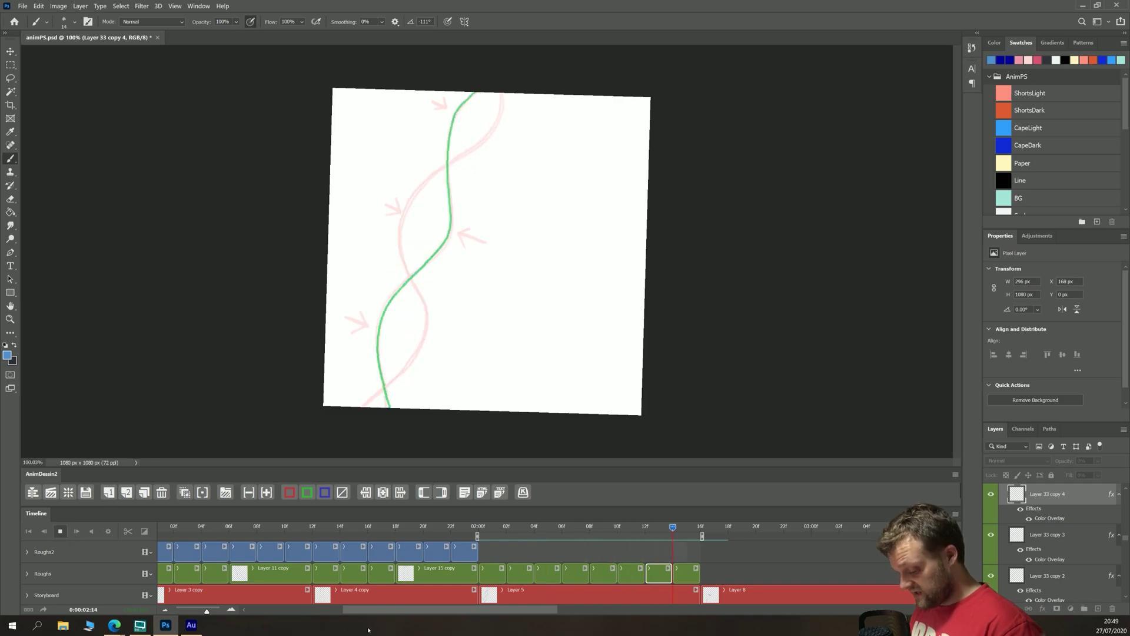
Stop playback, scrub frames 02:03–02:10, and extend the work area to later frames
{"action": "key", "text": "space"}
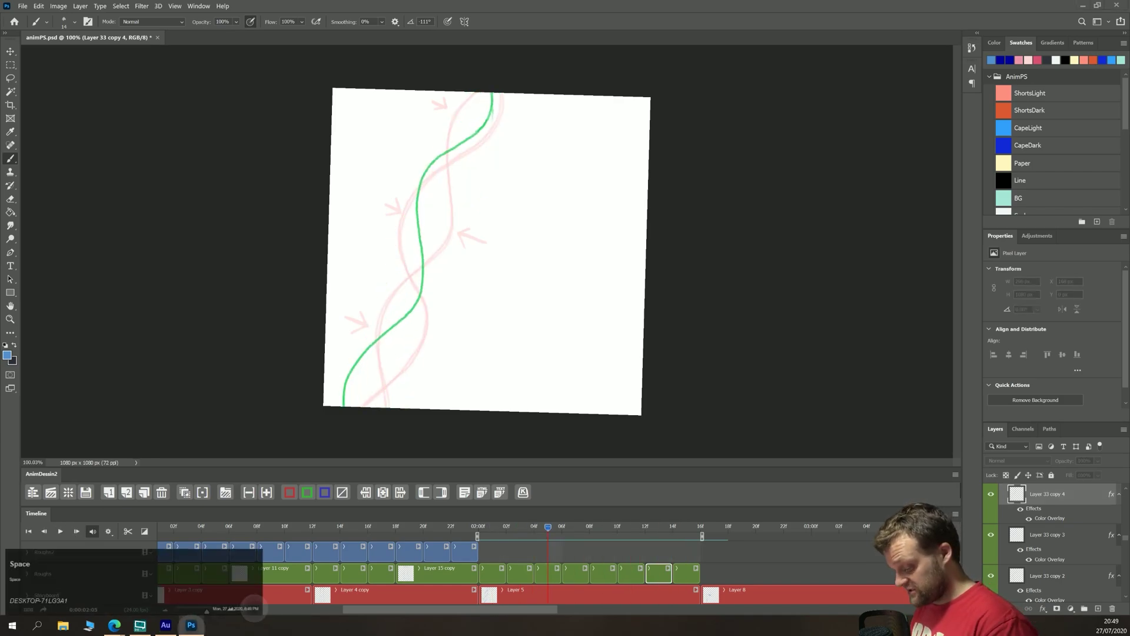
{"action": "left_click_drag", "start_coordinate": [548, 527], "coordinate": [685, 546]}
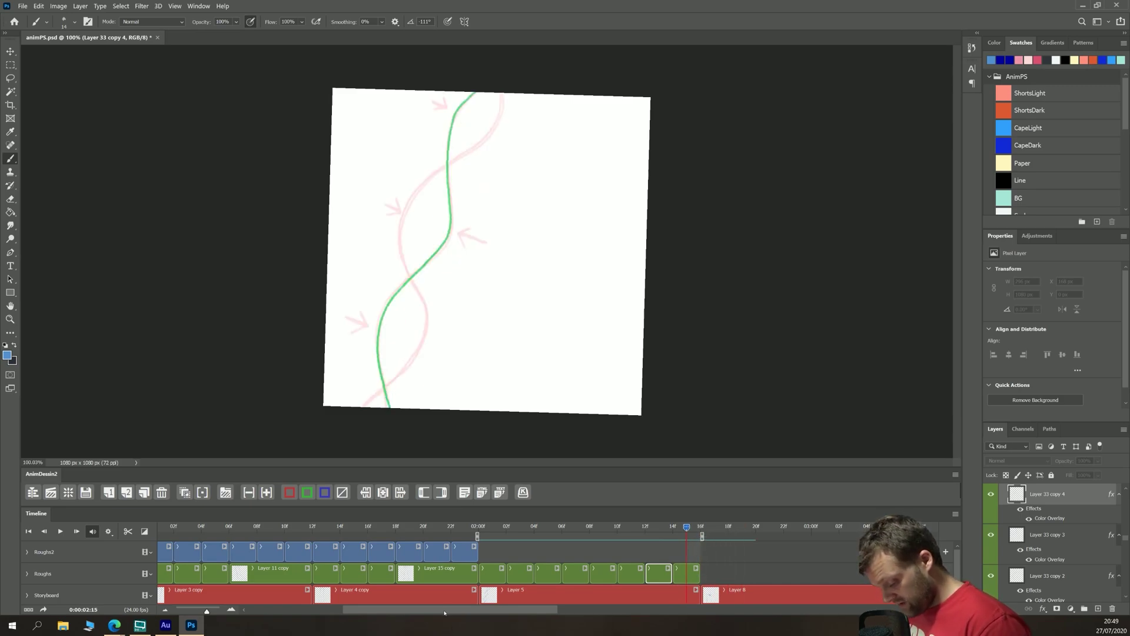
{"action": "scroll", "coordinate": [482, 558], "scroll_direction": "right", "scroll_amount": 6}
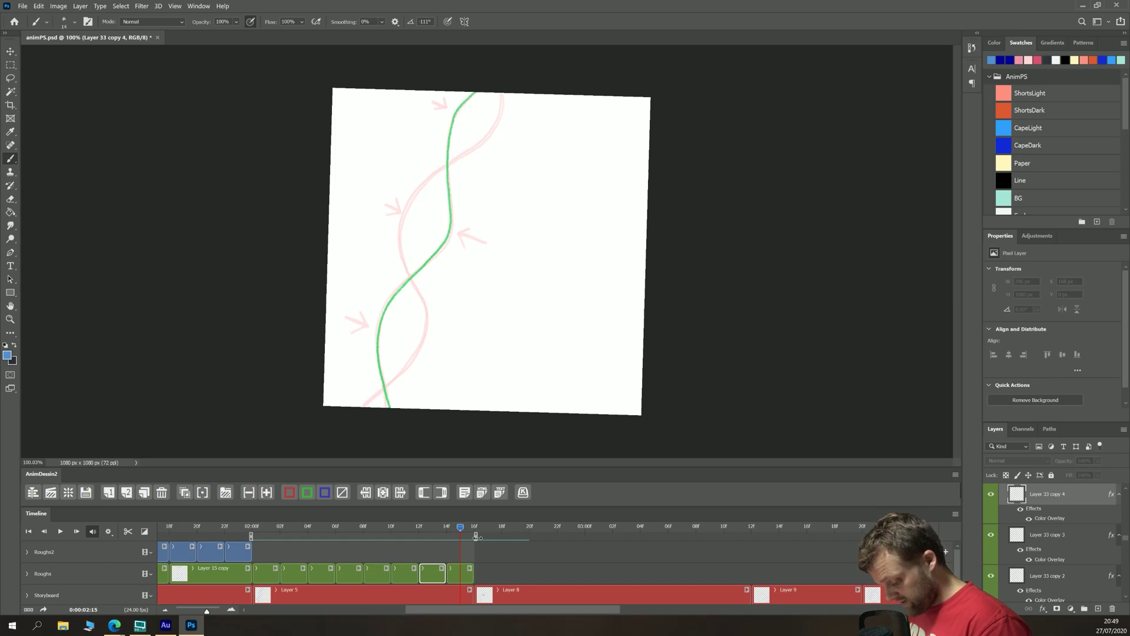
{"action": "left_click_drag", "start_coordinate": [524, 539], "coordinate": [752, 553]}
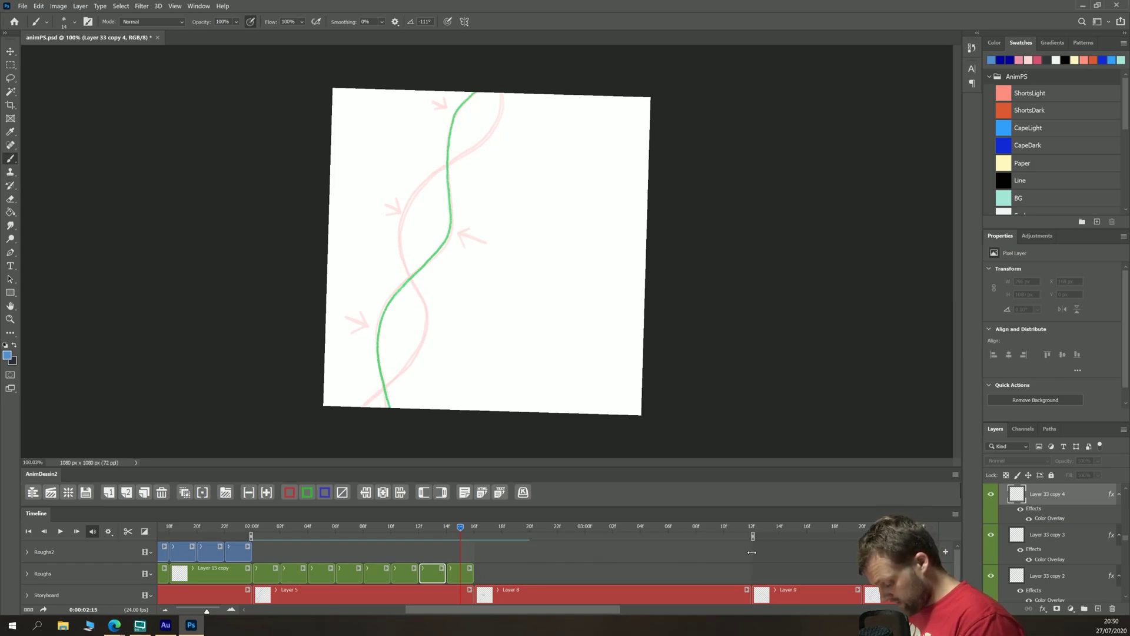
Add a blank Layer 34 frame after the last rough at 02:15, over the pink storyboard
{"action": "left_click", "coordinate": [464, 571]}
{"action": "left_click", "coordinate": [127, 493]}
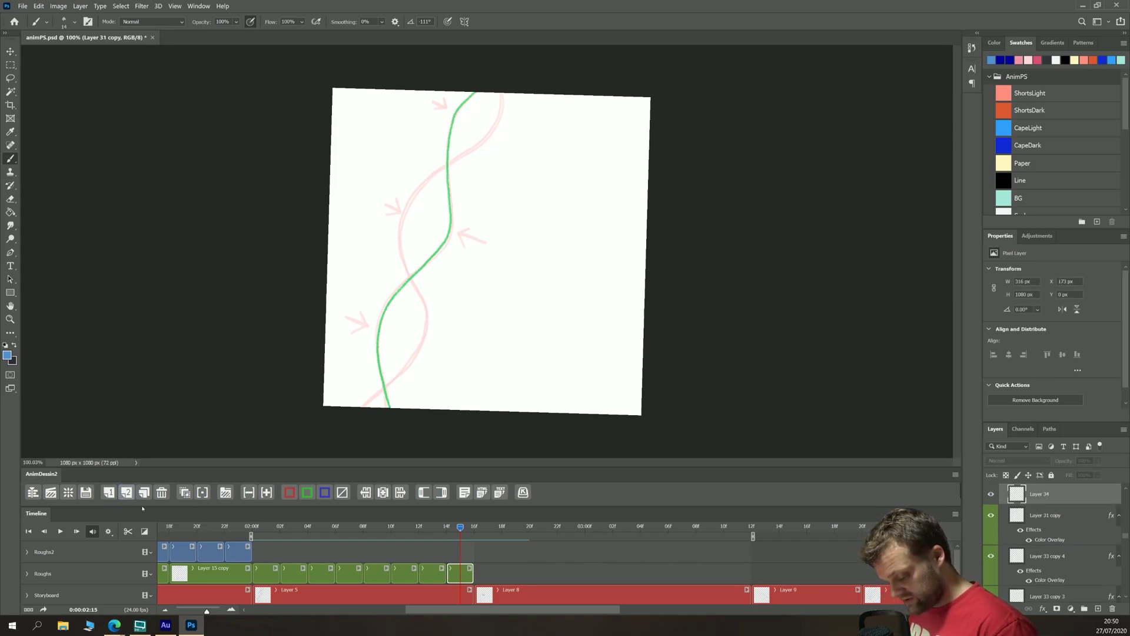
{"action": "left_click", "coordinate": [307, 492]}
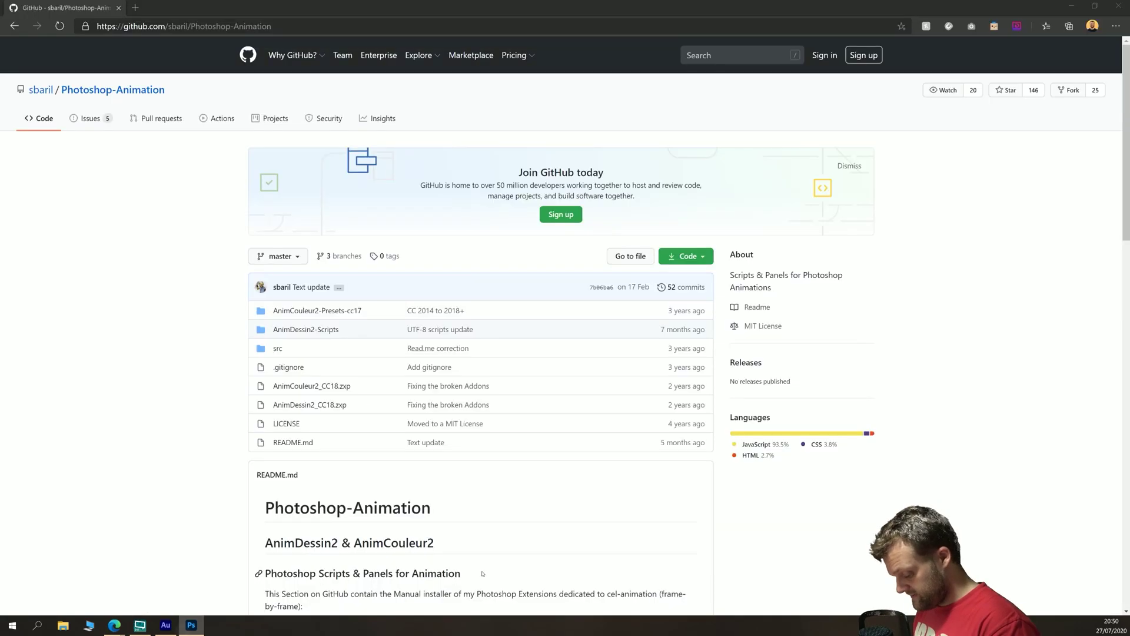
{"action": "left_click", "coordinate": [482, 573]}
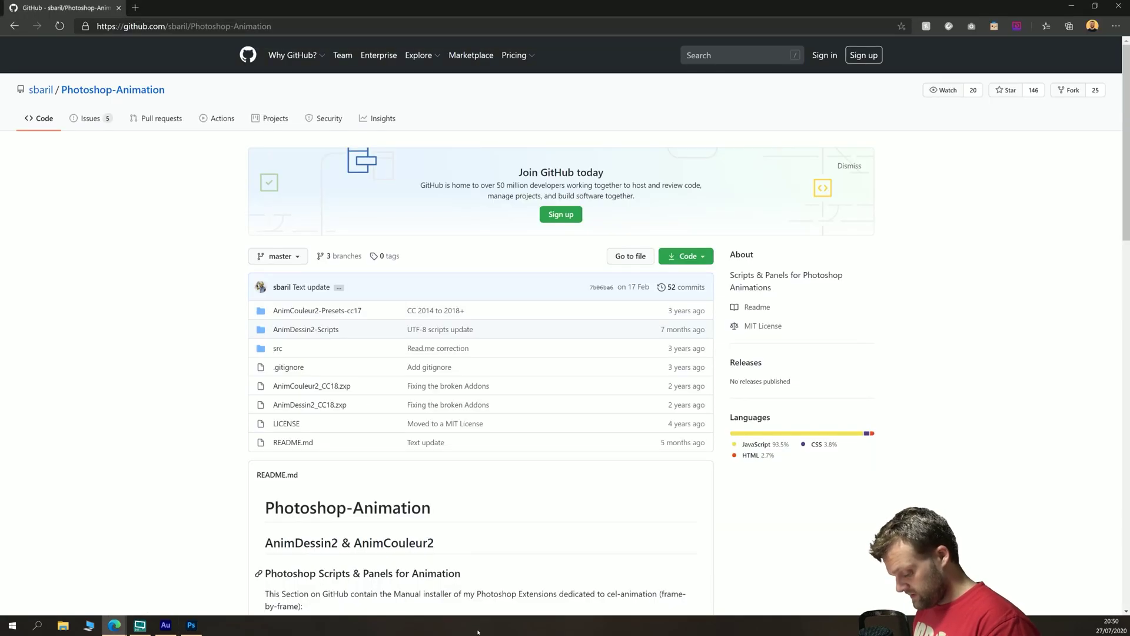
{"action": "left_click", "coordinate": [191, 625]}
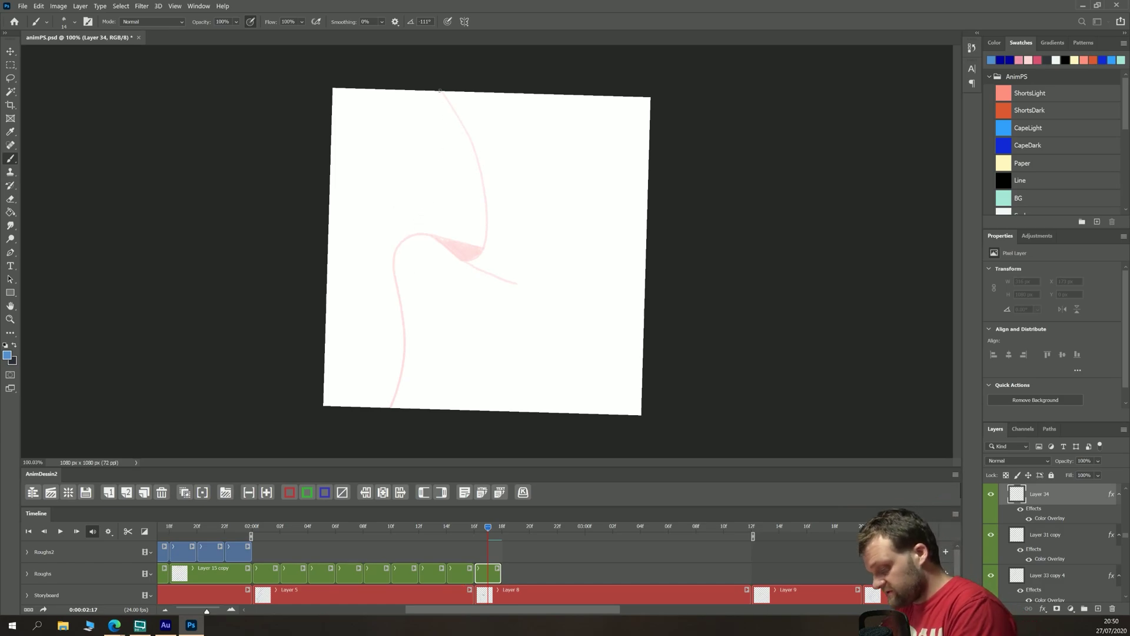
Trace the green whip-off curve into the loop, the outward cape edge, and the fold's top
{"action": "mouse_move", "coordinate": [445, 91]}
{"action": "left_mouse_down"}
{"action": "mouse_move", "coordinate": [482, 166]}
{"action": "mouse_move", "coordinate": [488, 225]}
{"action": "mouse_move", "coordinate": [461, 262]}
{"action": "left_mouse_up"}
{"action": "key", "text": "ctrl+z"}
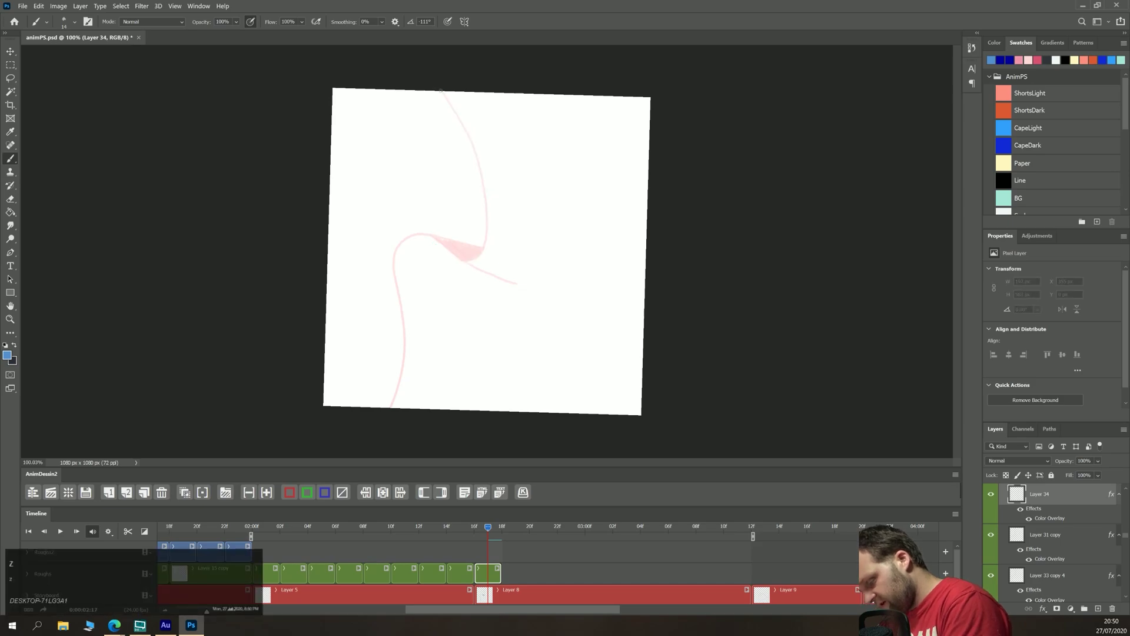
{"action": "mouse_move", "coordinate": [440, 91]}
{"action": "left_mouse_down"}
{"action": "mouse_move", "coordinate": [476, 151]}
{"action": "mouse_move", "coordinate": [488, 225]}
{"action": "mouse_move", "coordinate": [470, 263]}
{"action": "mouse_move", "coordinate": [430, 236]}
{"action": "mouse_move", "coordinate": [394, 253]}
{"action": "mouse_move", "coordinate": [390, 406]}
{"action": "left_mouse_up"}
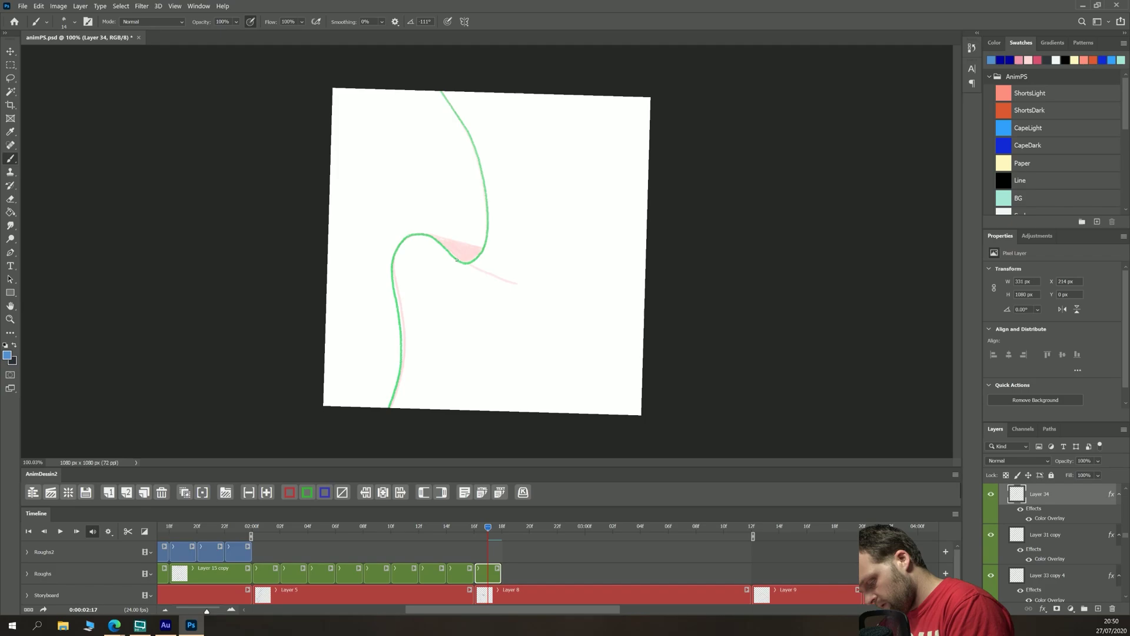
{"action": "left_click_drag", "start_coordinate": [457, 259], "coordinate": [530, 284]}
{"action": "key", "text": "ctrl+z"}
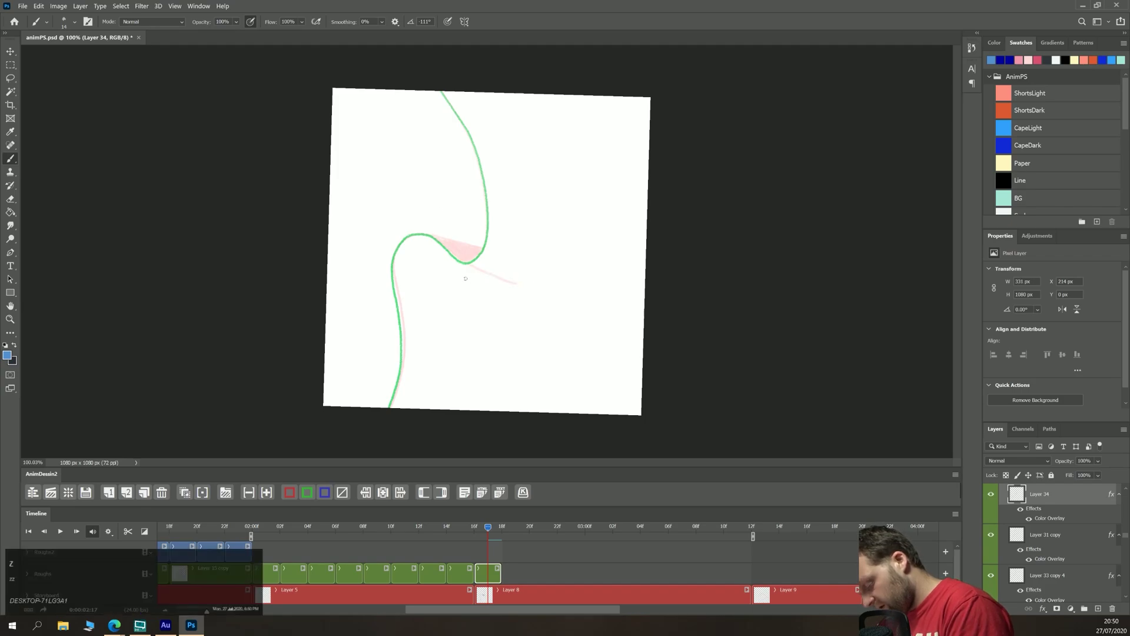
{"action": "left_click_drag", "start_coordinate": [451, 255], "coordinate": [514, 284]}
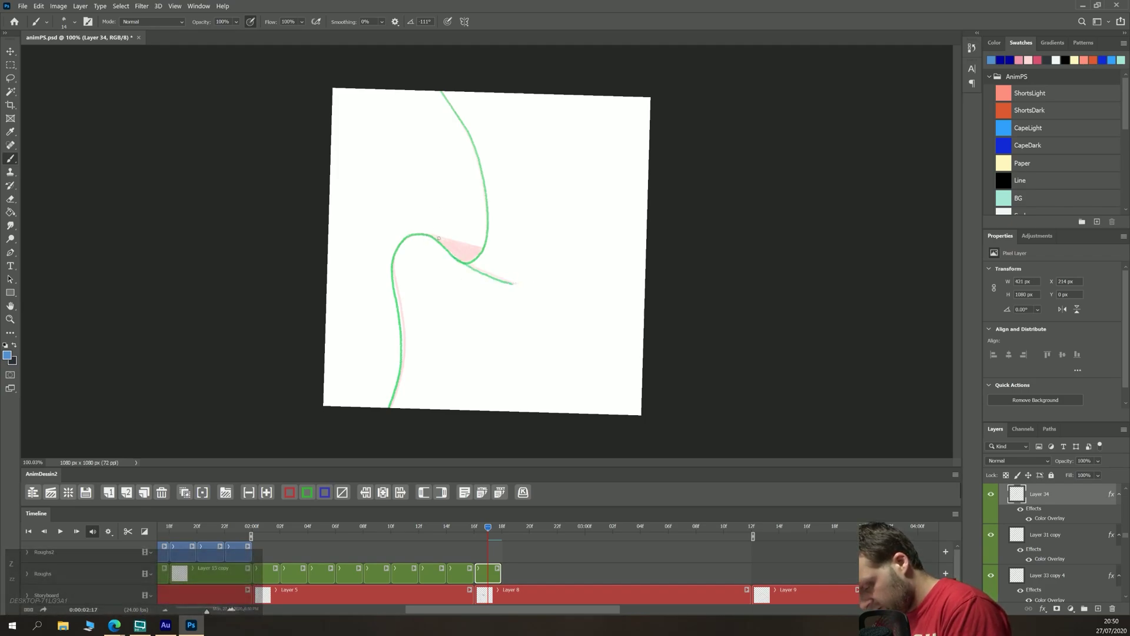
{"action": "mouse_move", "coordinate": [438, 237]}
{"action": "left_mouse_down"}
{"action": "mouse_move", "coordinate": [472, 250]}
{"action": "mouse_move", "coordinate": [441, 243]}
{"action": "left_mouse_up"}
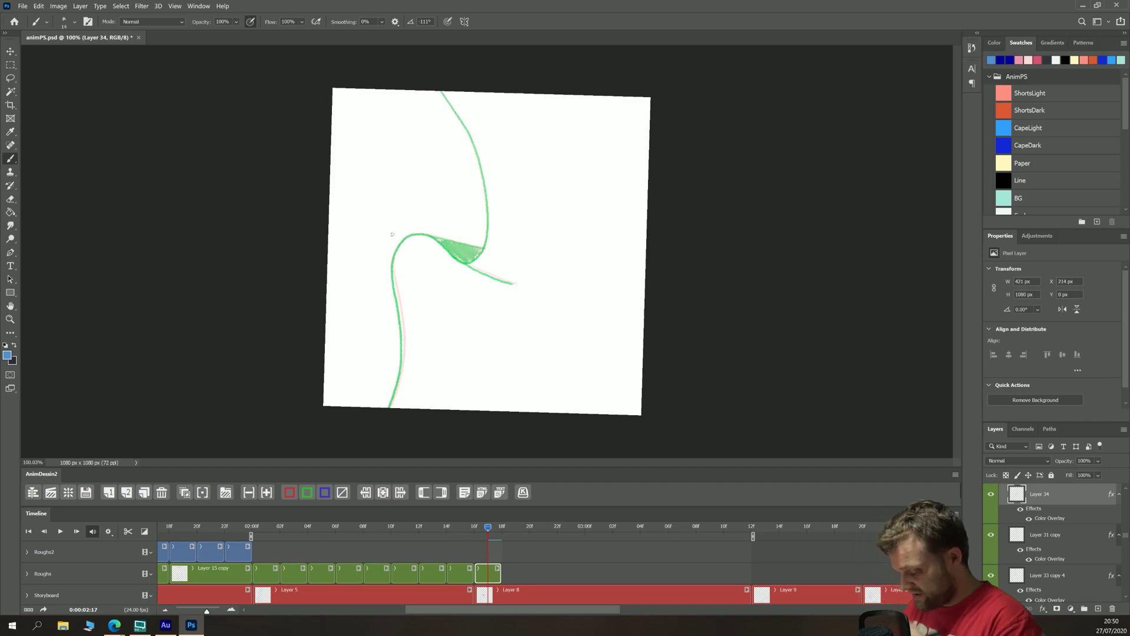
{"action": "key", "text": "Left"}
{"action": "key", "text": "Left"}
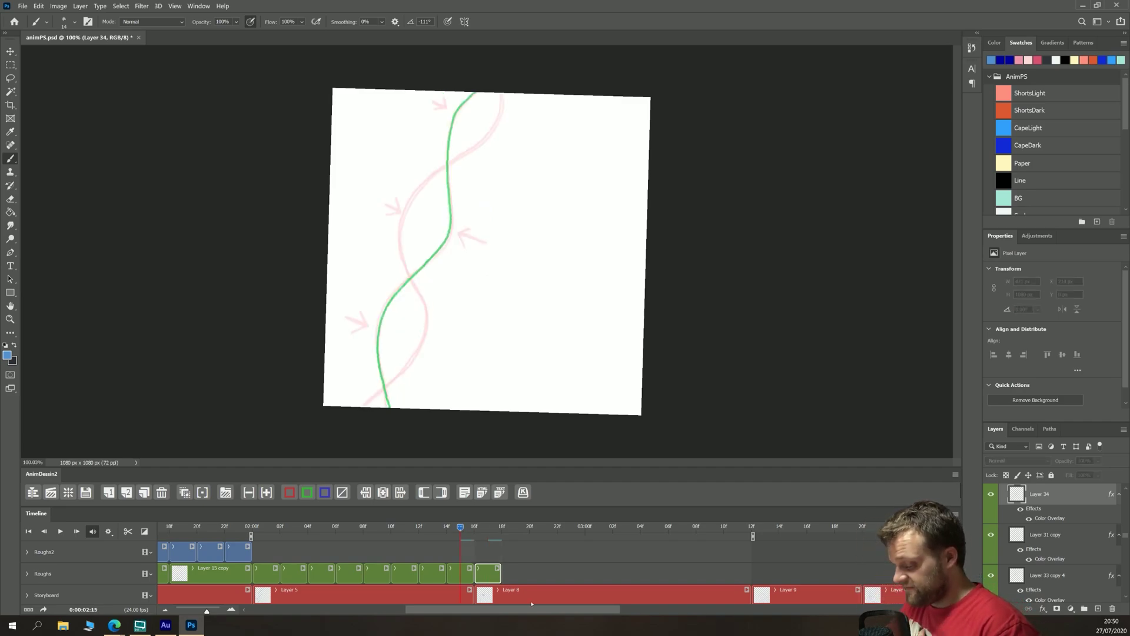
{"action": "key", "text": "Right"}
{"action": "key", "text": "Right"}
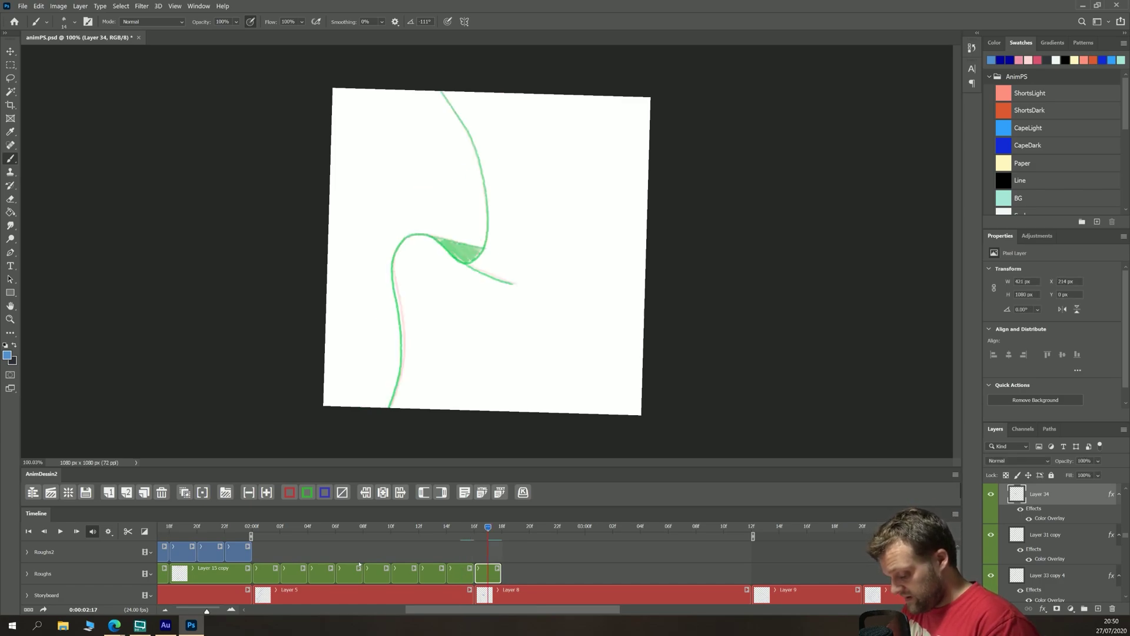
Turn on onion skins with Frames Before set to 1, then trial a fold line
{"action": "left_click", "coordinate": [185, 492]}
{"action": "left_click", "coordinate": [203, 492]}
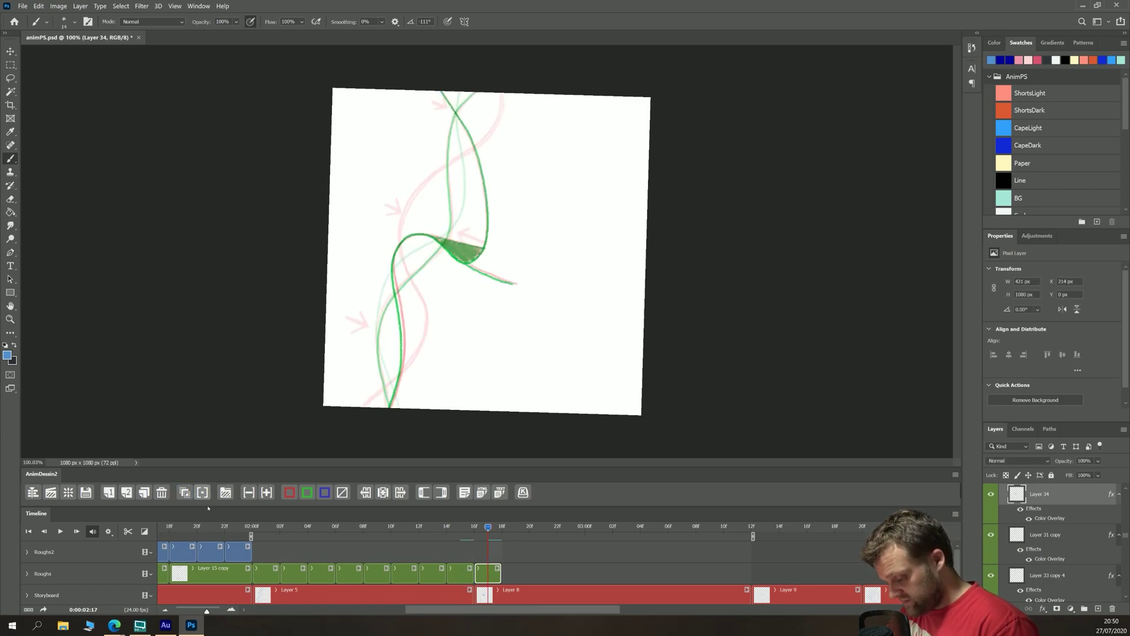
{"action": "type", "text": "1"}
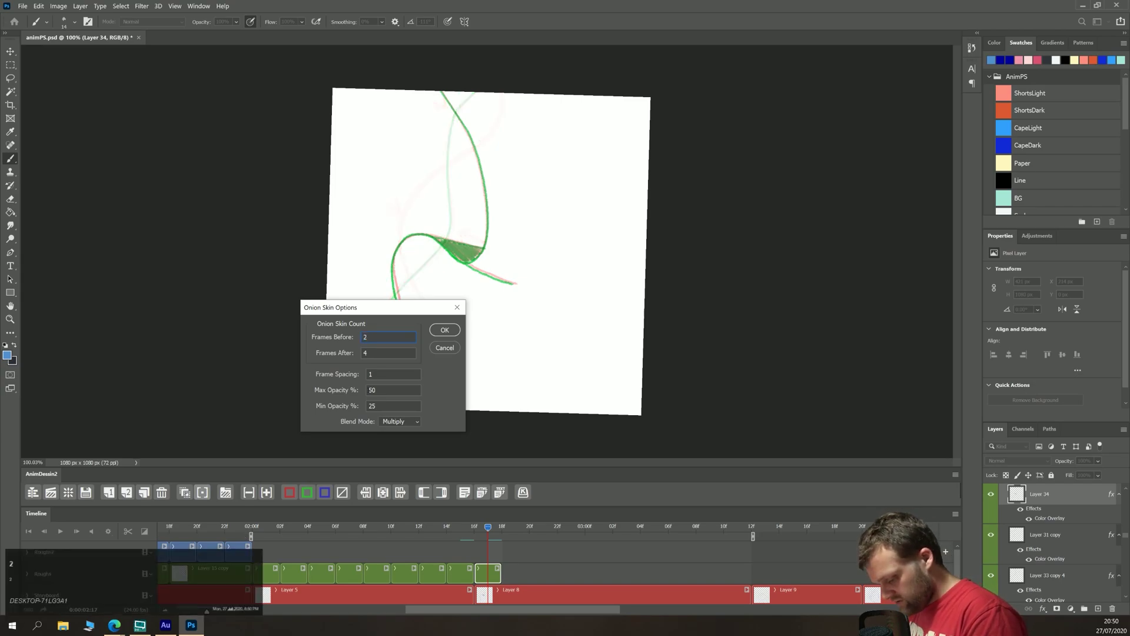
{"action": "key", "text": "Tab"}
{"action": "left_click", "coordinate": [444, 330]}
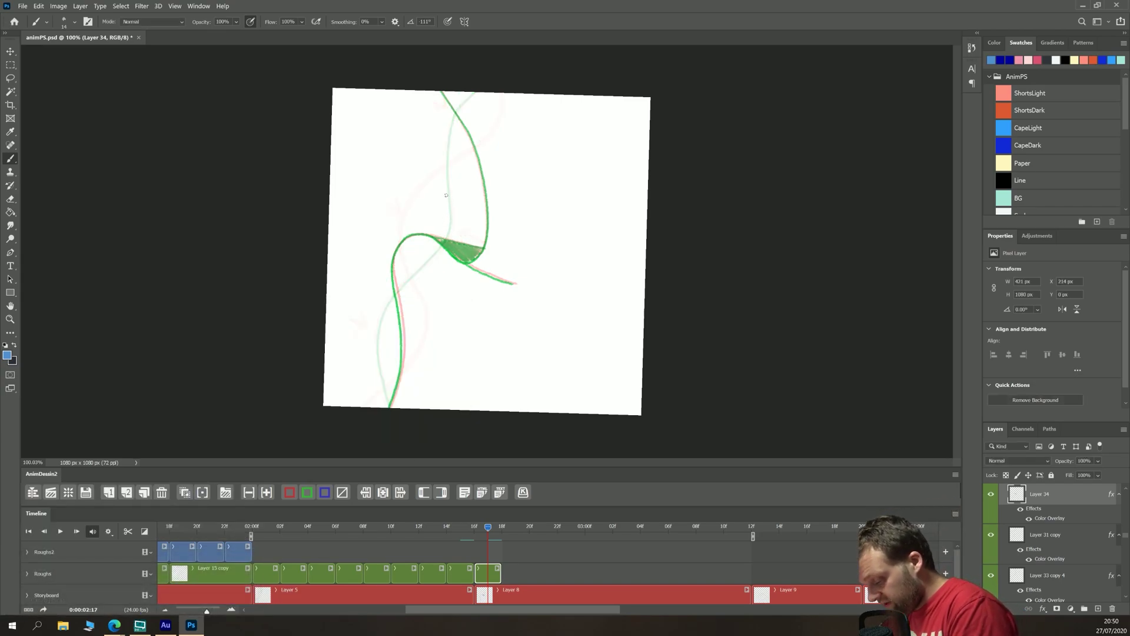
{"action": "mouse_move", "coordinate": [447, 195]}
{"action": "left_mouse_down"}
{"action": "mouse_move", "coordinate": [424, 259]}
{"action": "mouse_move", "coordinate": [449, 230]}
{"action": "mouse_move", "coordinate": [448, 195]}
{"action": "mouse_move", "coordinate": [429, 258]}
{"action": "left_mouse_up"}
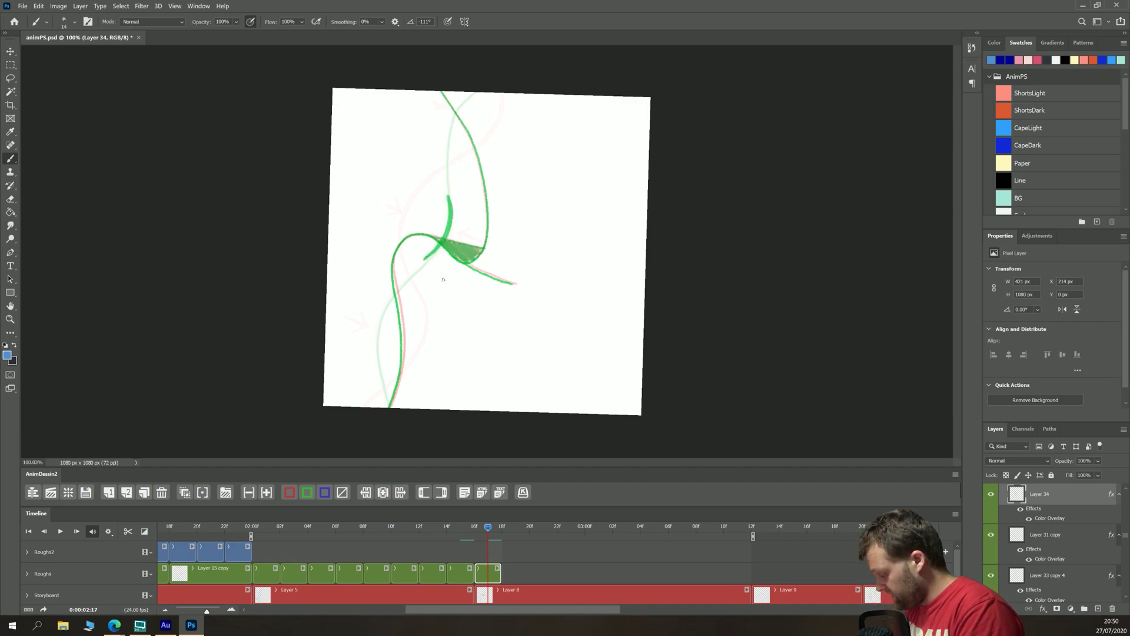
{"action": "key", "text": "ctrl+z"}
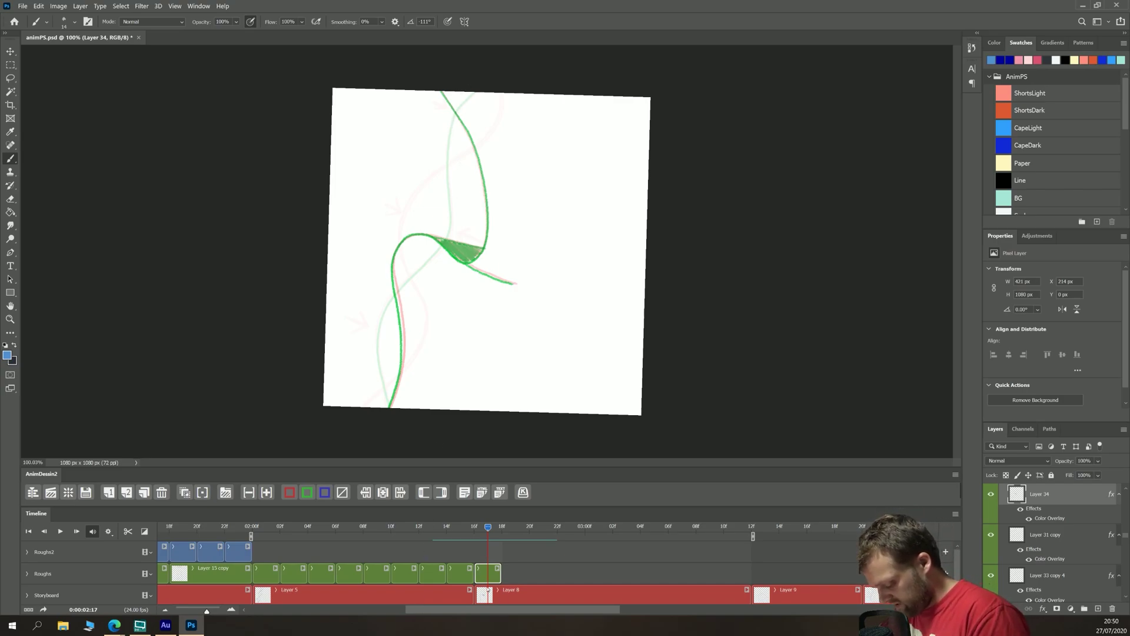
Add a Layer 35 frame before the whip-off and draw its upper green curve
{"action": "left_click", "coordinate": [127, 493]}
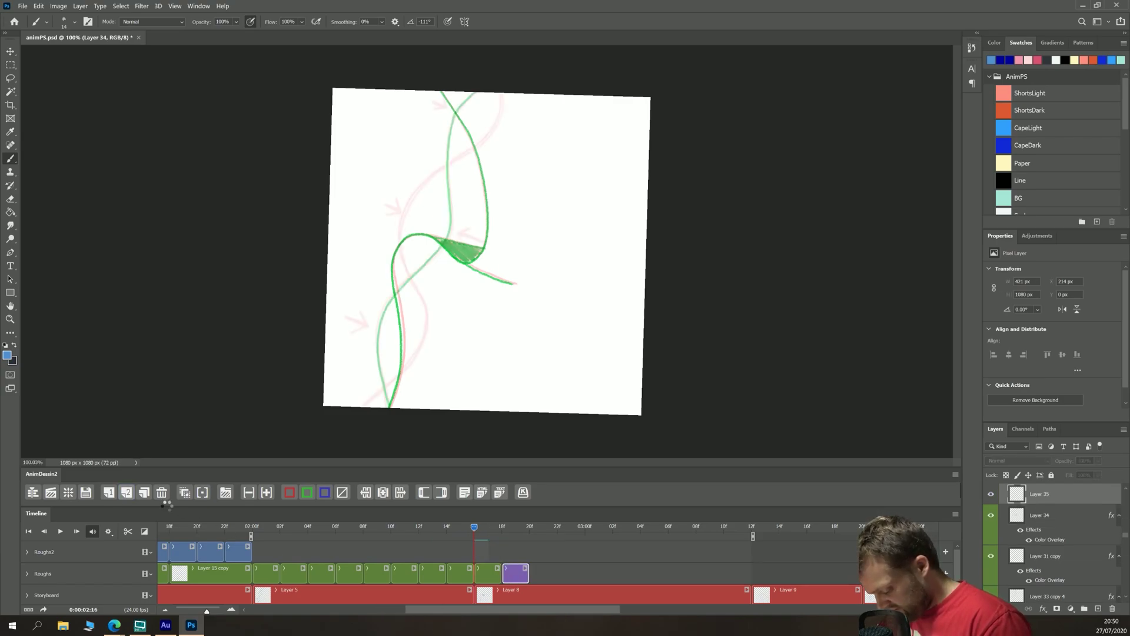
{"action": "left_click_drag", "start_coordinate": [515, 577], "coordinate": [485, 581]}
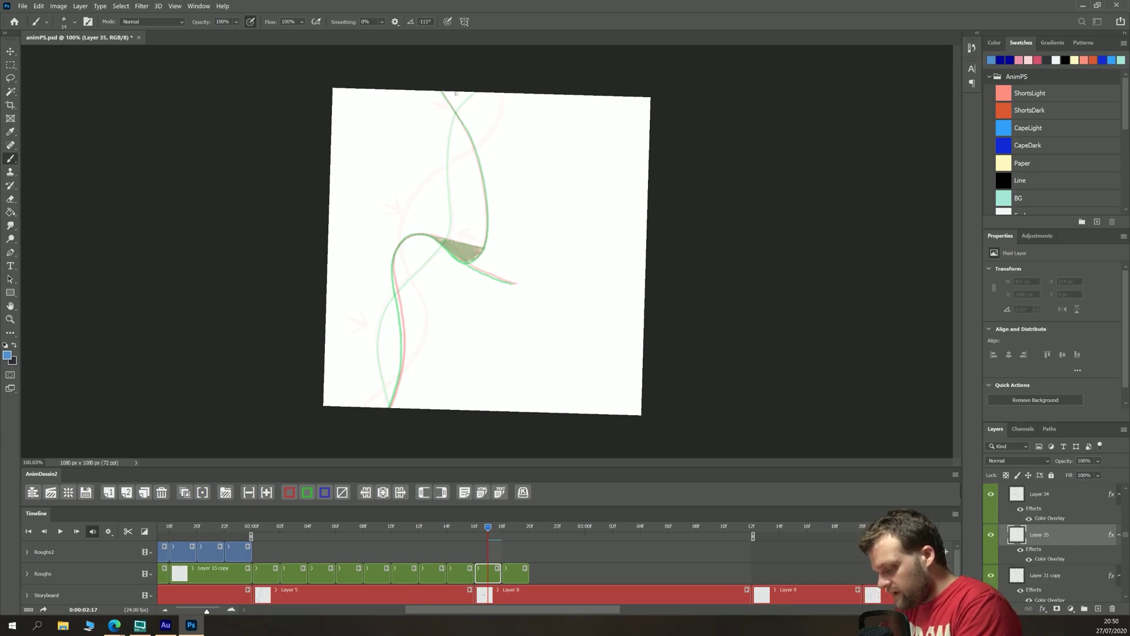
{"action": "left_click_drag", "start_coordinate": [454, 109], "coordinate": [467, 233]}
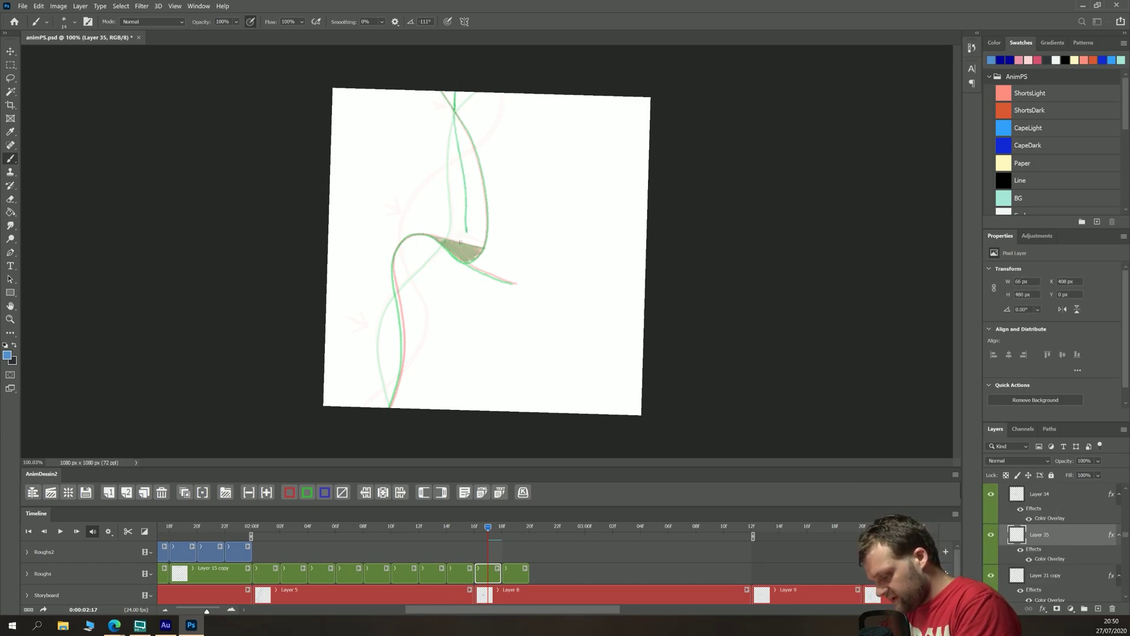
{"action": "key", "text": "ctrl+z"}
{"action": "key", "text": "ctrl+z"}
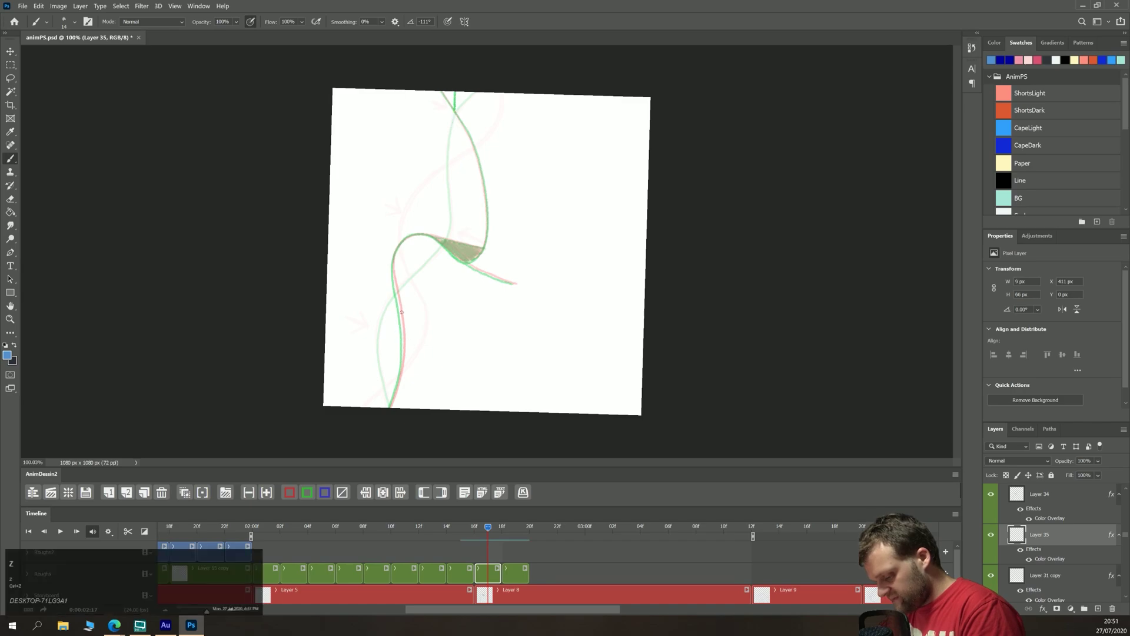
{"action": "mouse_move", "coordinate": [464, 85]}
{"action": "left_mouse_down"}
{"action": "mouse_move", "coordinate": [455, 125]}
{"action": "mouse_move", "coordinate": [470, 199]}
{"action": "left_mouse_up"}
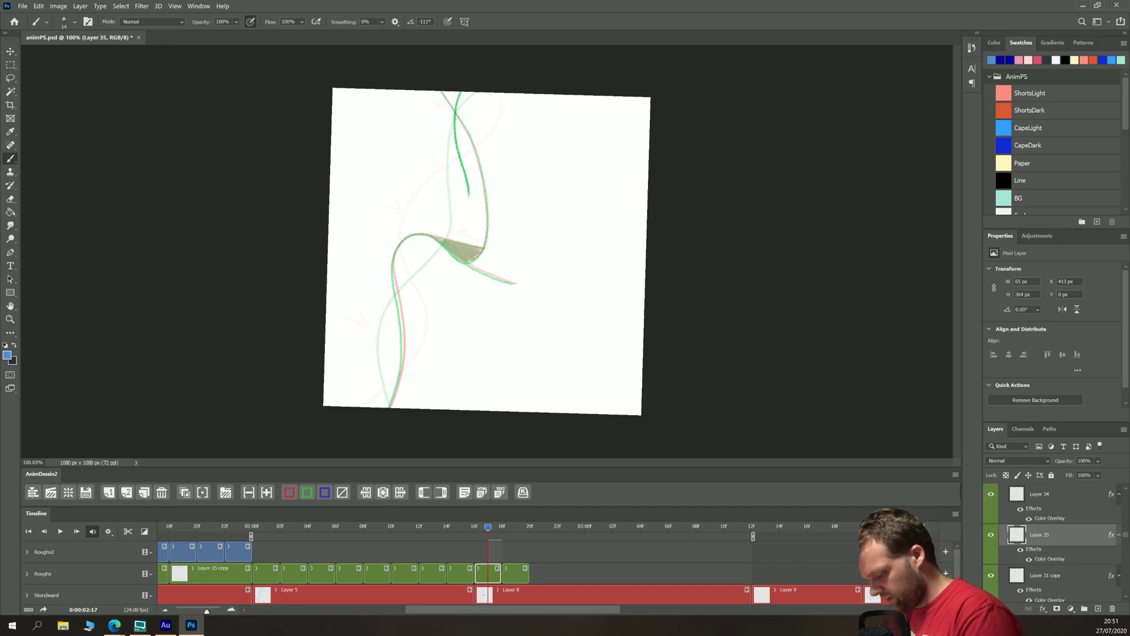
Complete the in-between's lower bend with onion skins off, then scrub to check motion
{"action": "left_click_drag", "start_coordinate": [393, 383], "coordinate": [387, 283]}
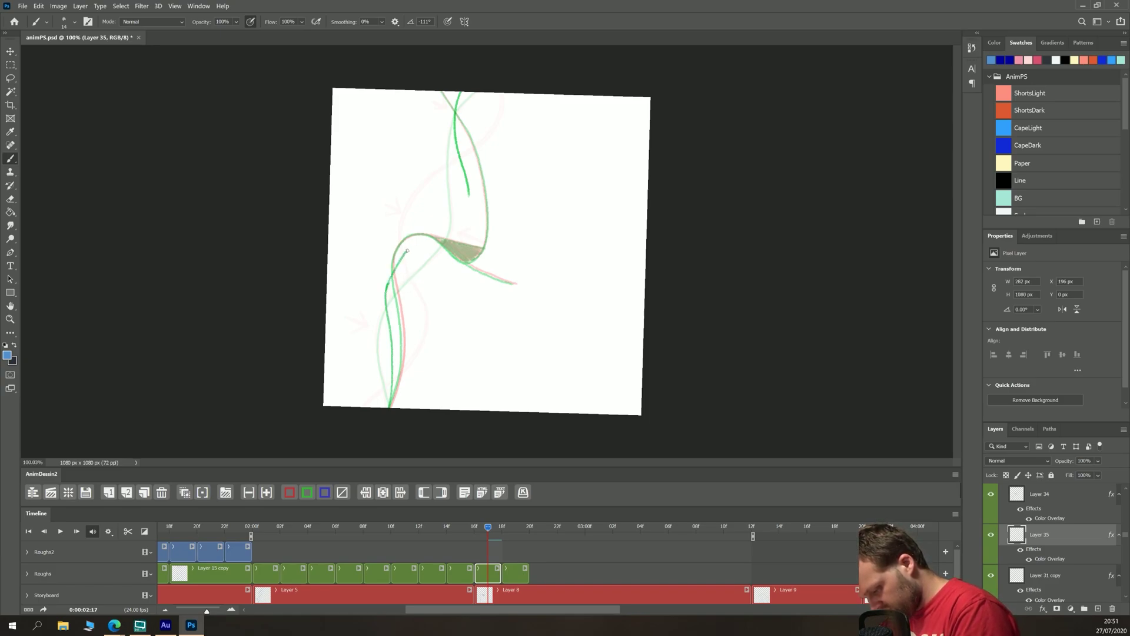
{"action": "mouse_move", "coordinate": [438, 240]}
{"action": "left_mouse_down"}
{"action": "mouse_move", "coordinate": [471, 235]}
{"action": "mouse_move", "coordinate": [471, 201]}
{"action": "left_mouse_up"}
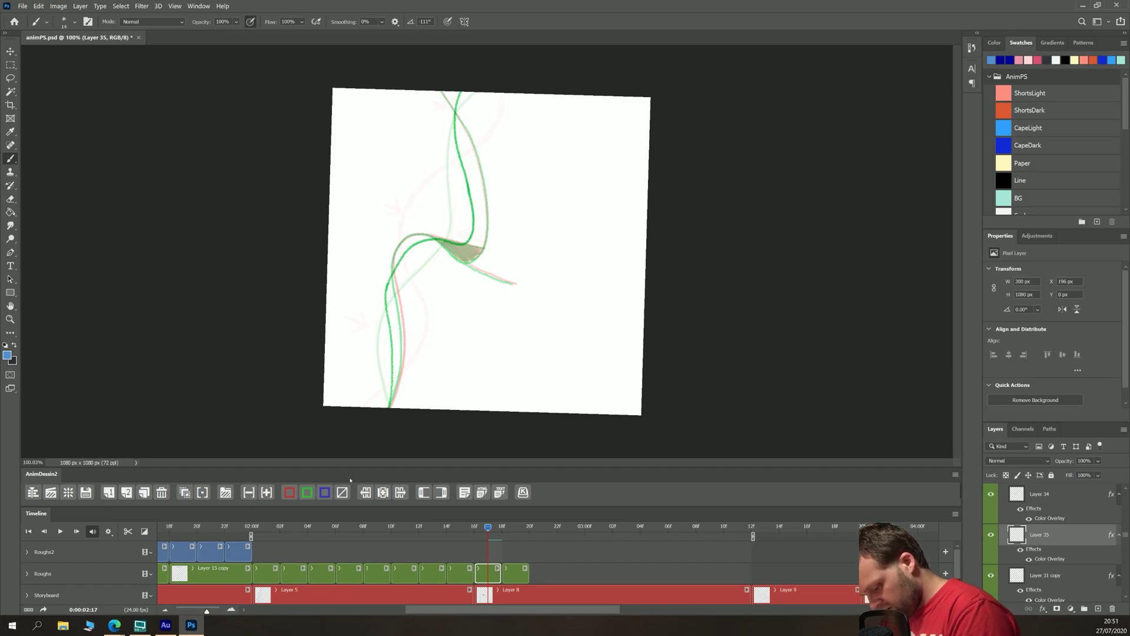
{"action": "left_click", "coordinate": [184, 492]}
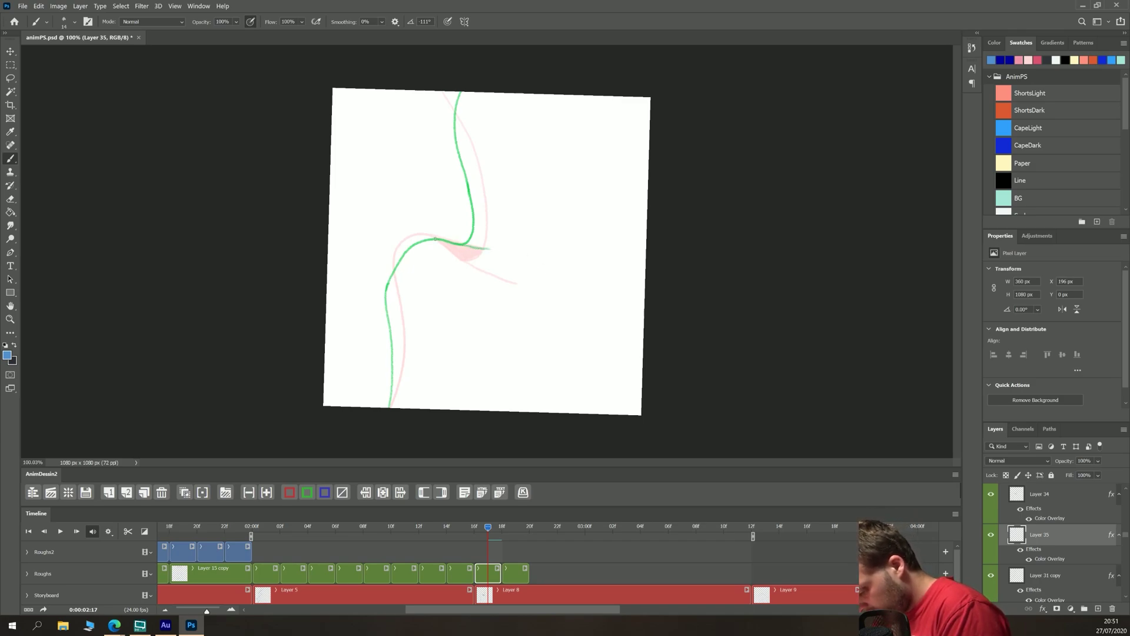
{"action": "left_click_drag", "start_coordinate": [435, 238], "coordinate": [467, 237]}
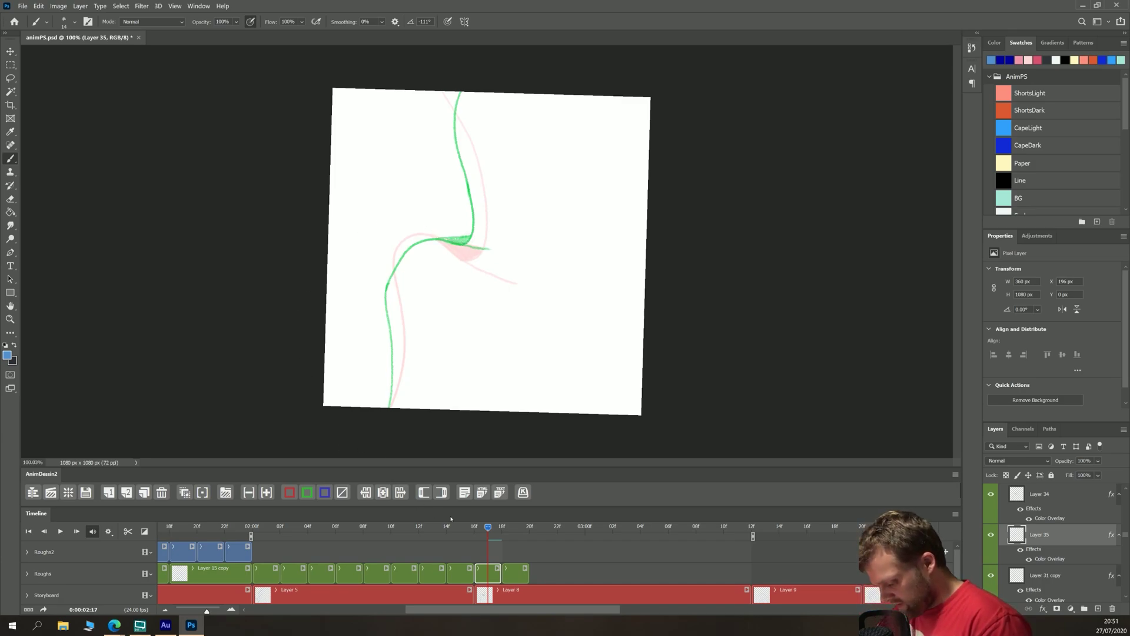
{"action": "mouse_move", "coordinate": [461, 528]}
{"action": "left_mouse_down"}
{"action": "mouse_move", "coordinate": [377, 528]}
{"action": "mouse_move", "coordinate": [557, 528]}
{"action": "mouse_move", "coordinate": [468, 528]}
{"action": "mouse_move", "coordinate": [516, 528]}
{"action": "left_mouse_up"}
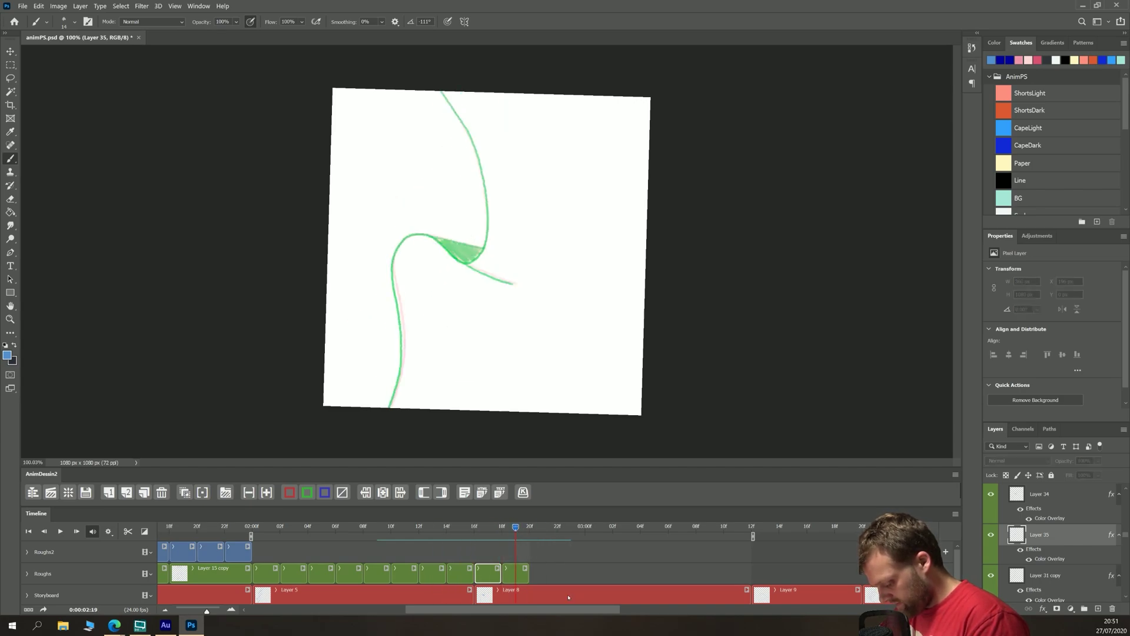
Select the whip-off frame, undo the stray arc, and play the rough loop once
{"action": "left_click", "coordinate": [517, 577]}
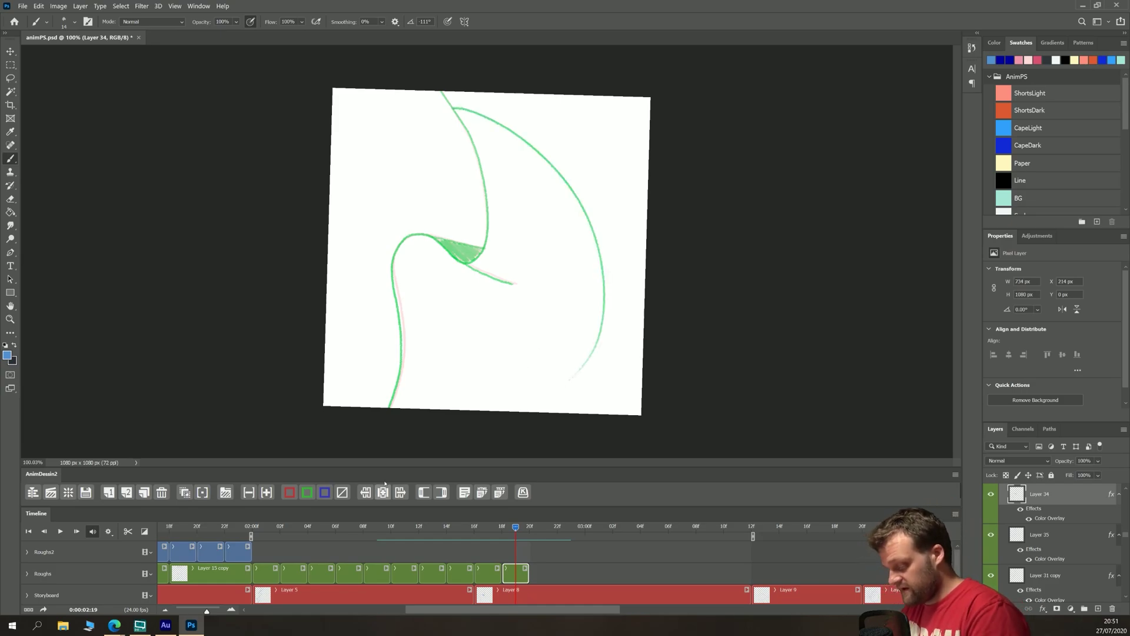
{"action": "key", "text": "ctrl+z"}
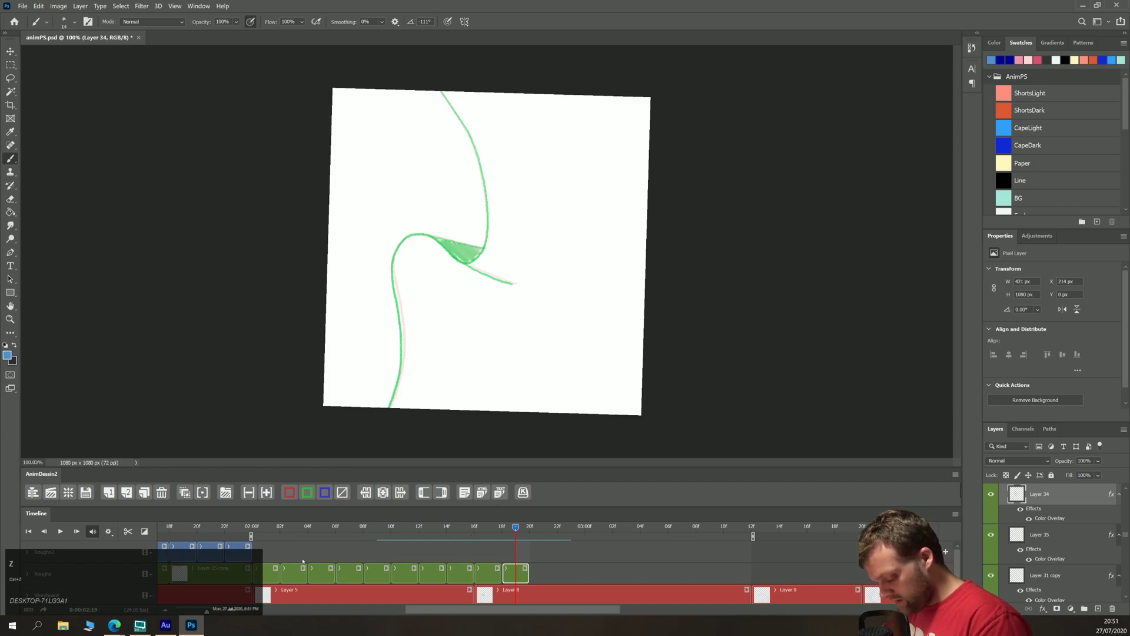
{"action": "key", "text": "space"}
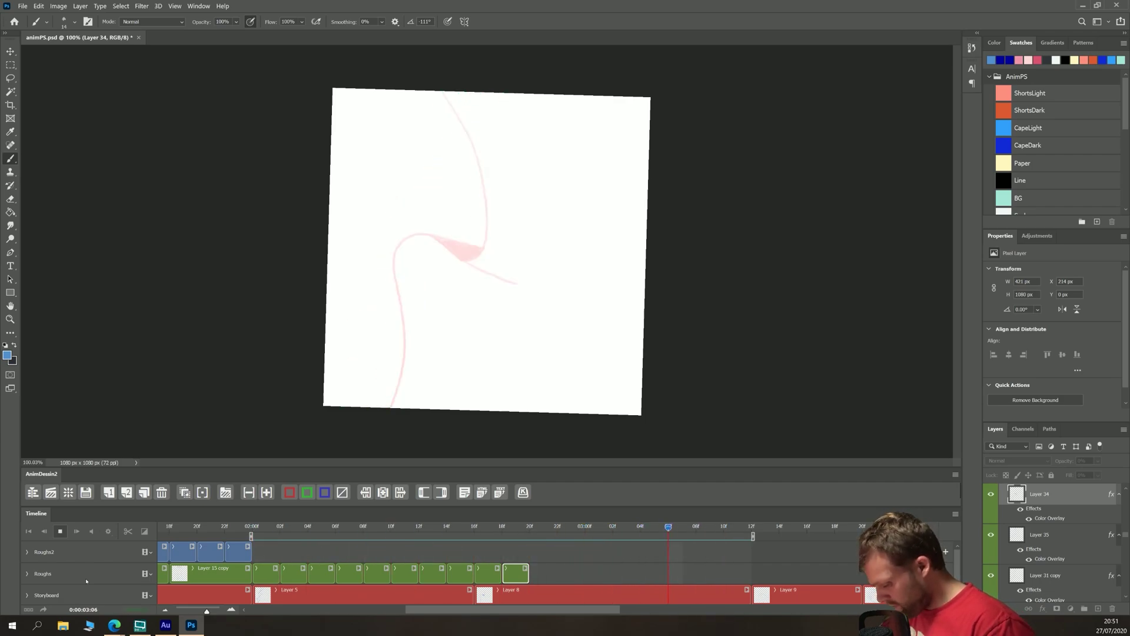
{"action": "key", "text": "space"}
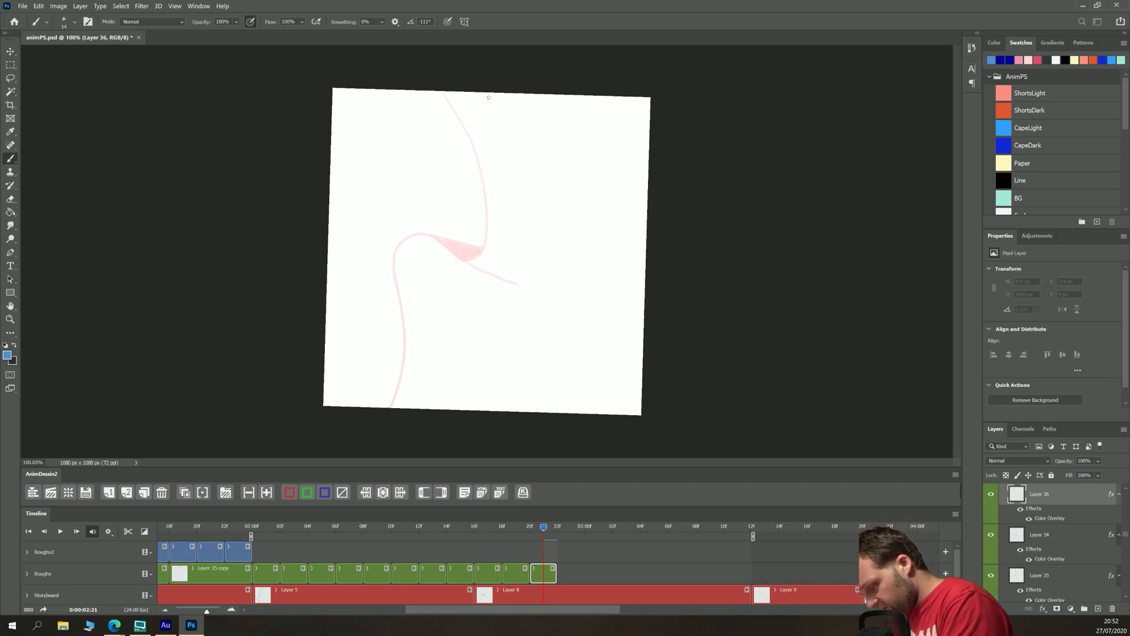
Draw Layer 36's hooked cape curve, join it to the right edge, and hatch the fold pocket
{"action": "mouse_move", "coordinate": [496, 109]}
{"action": "left_mouse_down"}
{"action": "mouse_move", "coordinate": [519, 199]}
{"action": "mouse_move", "coordinate": [512, 260]}
{"action": "mouse_move", "coordinate": [481, 285]}
{"action": "mouse_move", "coordinate": [462, 270]}
{"action": "mouse_move", "coordinate": [451, 221]}
{"action": "mouse_move", "coordinate": [422, 233]}
{"action": "mouse_move", "coordinate": [415, 263]}
{"action": "mouse_move", "coordinate": [436, 335]}
{"action": "mouse_move", "coordinate": [421, 407]}
{"action": "left_mouse_up"}
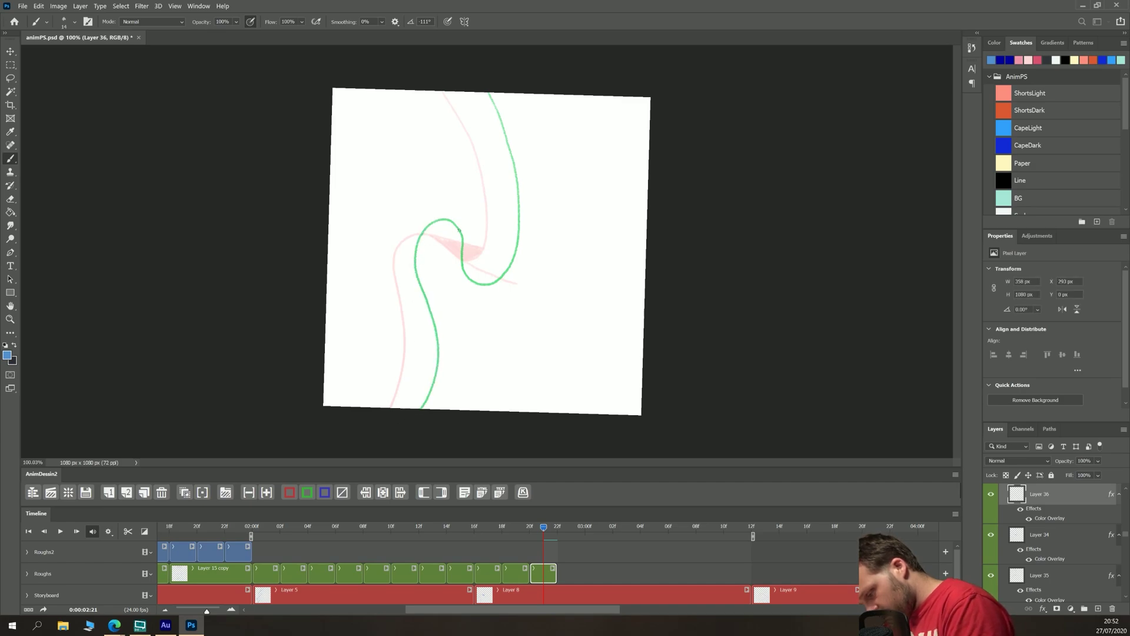
{"action": "mouse_move", "coordinate": [453, 224]}
{"action": "left_mouse_down"}
{"action": "mouse_move", "coordinate": [515, 256]}
{"action": "mouse_move", "coordinate": [463, 271]}
{"action": "mouse_move", "coordinate": [489, 298]}
{"action": "mouse_move", "coordinate": [556, 324]}
{"action": "left_mouse_up"}
{"action": "mouse_move", "coordinate": [492, 300]}
{"action": "left_mouse_down"}
{"action": "mouse_move", "coordinate": [610, 358]}
{"action": "mouse_move", "coordinate": [634, 387]}
{"action": "mouse_move", "coordinate": [611, 365]}
{"action": "mouse_move", "coordinate": [627, 398]}
{"action": "left_mouse_up"}
{"action": "key", "text": "ctrl+z"}
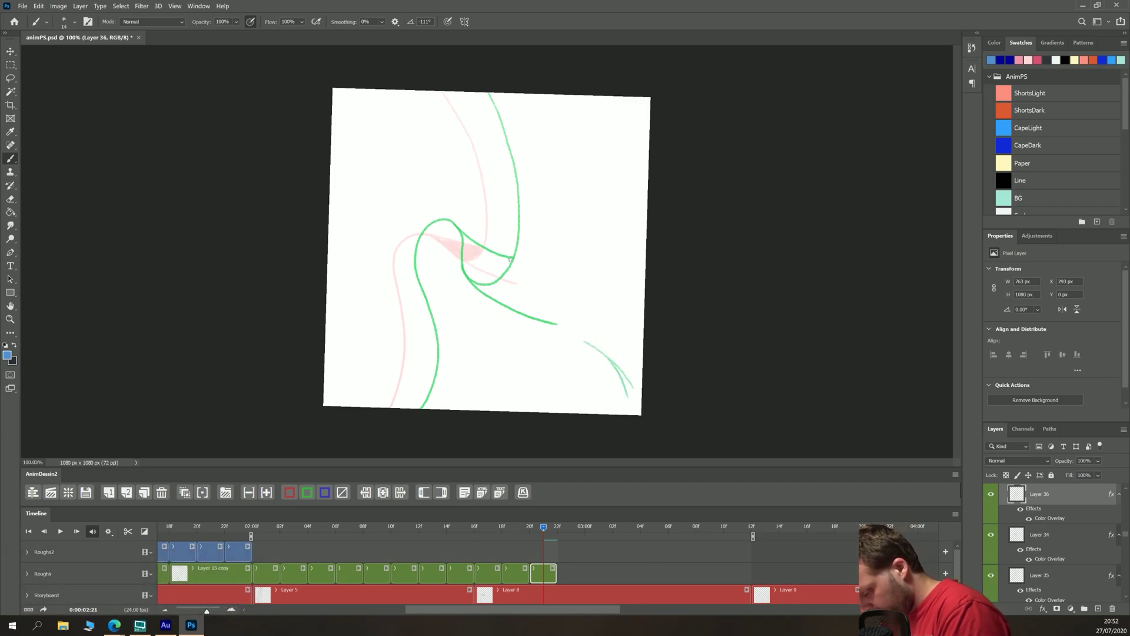
{"action": "mouse_move", "coordinate": [510, 259]}
{"action": "left_mouse_down"}
{"action": "mouse_move", "coordinate": [484, 256]}
{"action": "mouse_move", "coordinate": [490, 278]}
{"action": "mouse_move", "coordinate": [476, 251]}
{"action": "mouse_move", "coordinate": [466, 278]}
{"action": "left_mouse_up"}
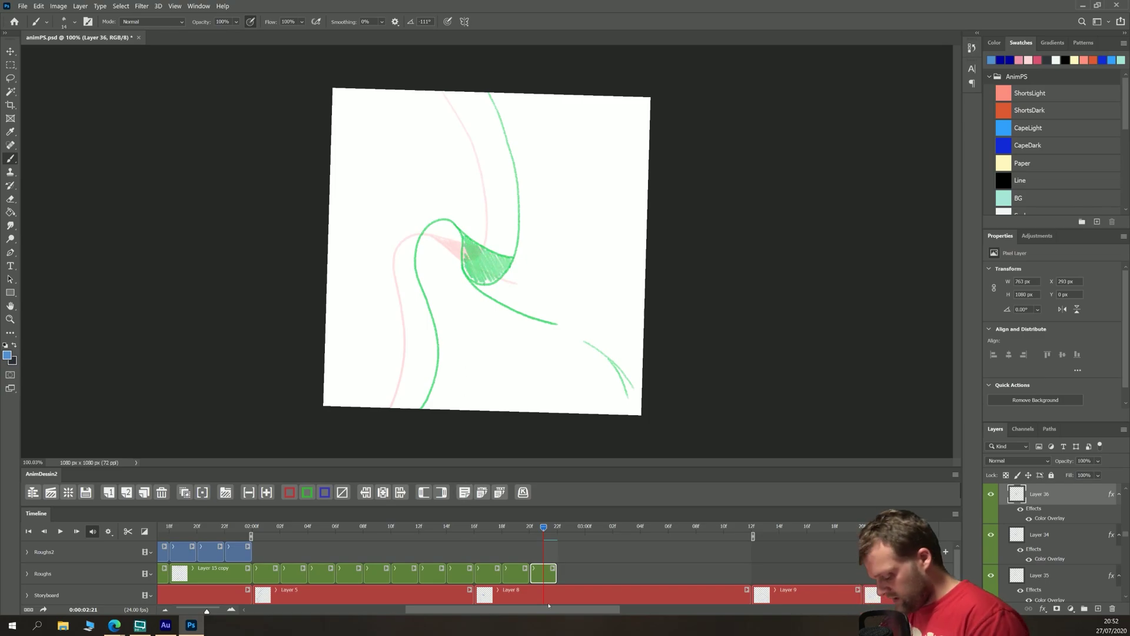
Add a Layer 37 frame at 02:23 and sketch its green S-shaped cape line
{"action": "left_click", "coordinate": [127, 492]}
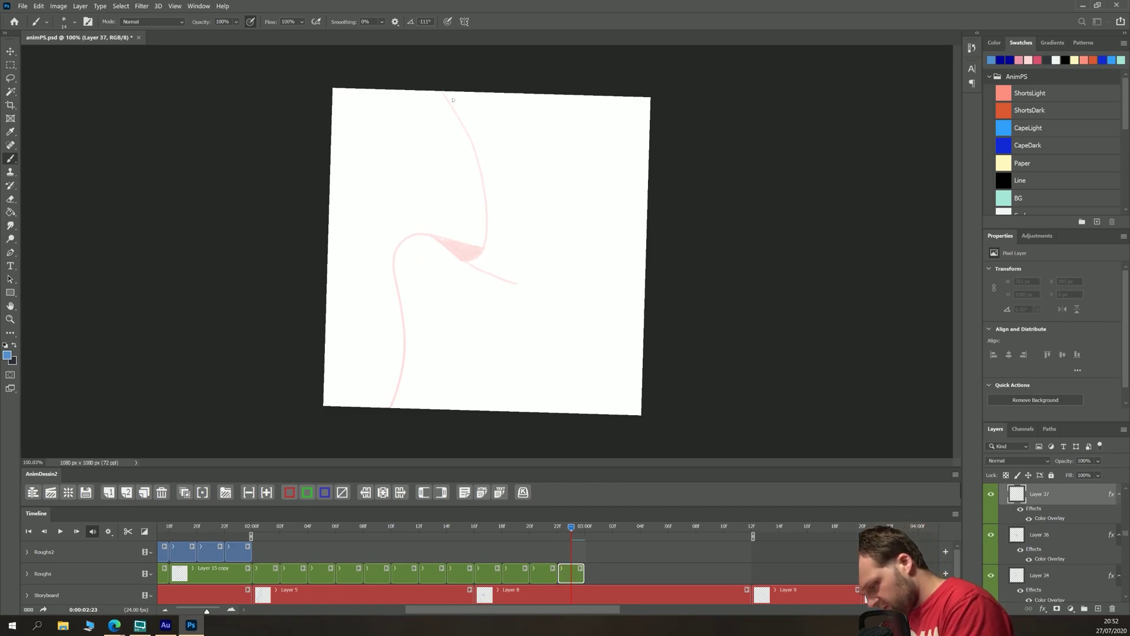
{"action": "mouse_move", "coordinate": [453, 100]}
{"action": "left_mouse_down"}
{"action": "mouse_move", "coordinate": [494, 207]}
{"action": "mouse_move", "coordinate": [489, 253]}
{"action": "mouse_move", "coordinate": [466, 260]}
{"action": "mouse_move", "coordinate": [436, 234]}
{"action": "mouse_move", "coordinate": [407, 231]}
{"action": "mouse_move", "coordinate": [395, 257]}
{"action": "mouse_move", "coordinate": [406, 318]}
{"action": "mouse_move", "coordinate": [392, 407]}
{"action": "left_mouse_up"}
{"action": "left_click_drag", "start_coordinate": [460, 254], "coordinate": [516, 290]}
{"action": "left_click", "coordinate": [543, 535]}
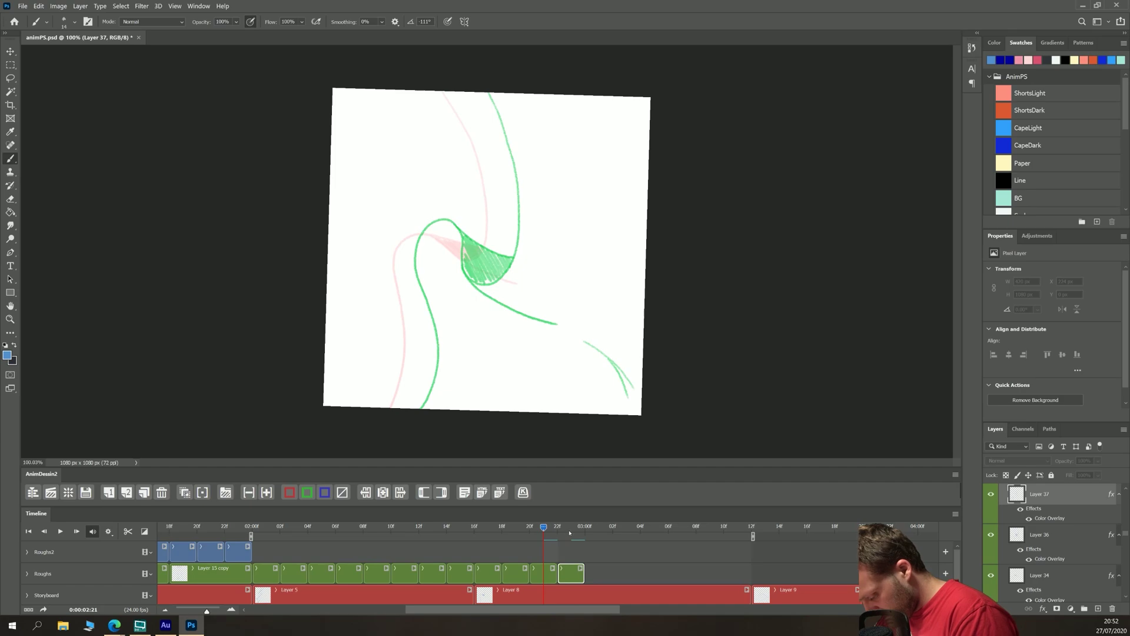
Compare frame 02:23 against 02:21 with onion skins on and off
{"action": "left_click", "coordinate": [570, 534]}
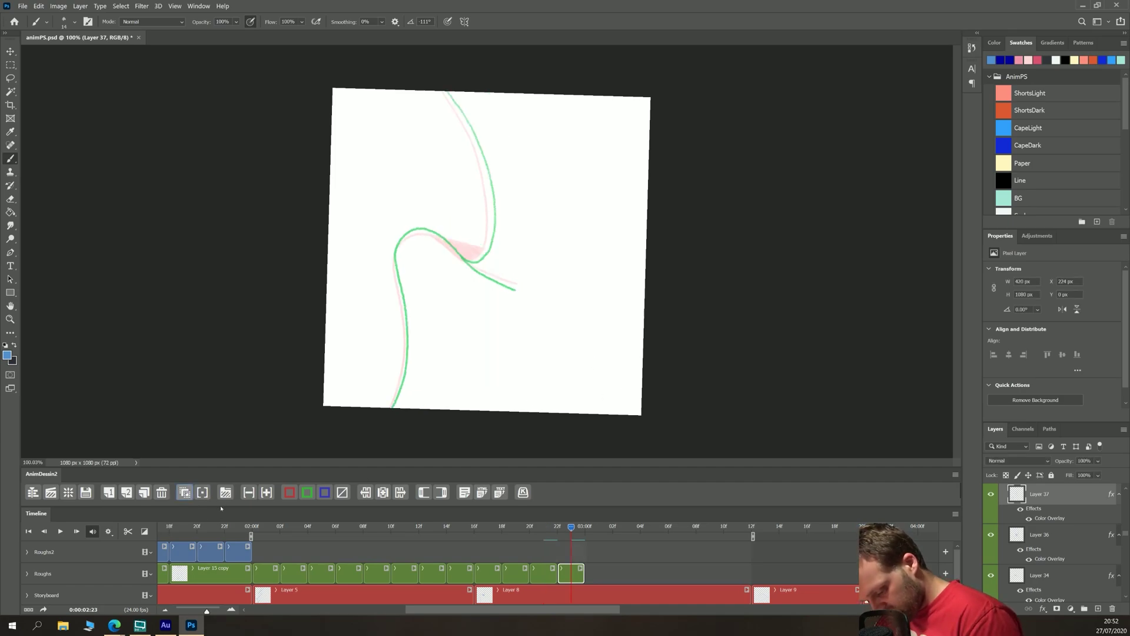
{"action": "left_click", "coordinate": [185, 492]}
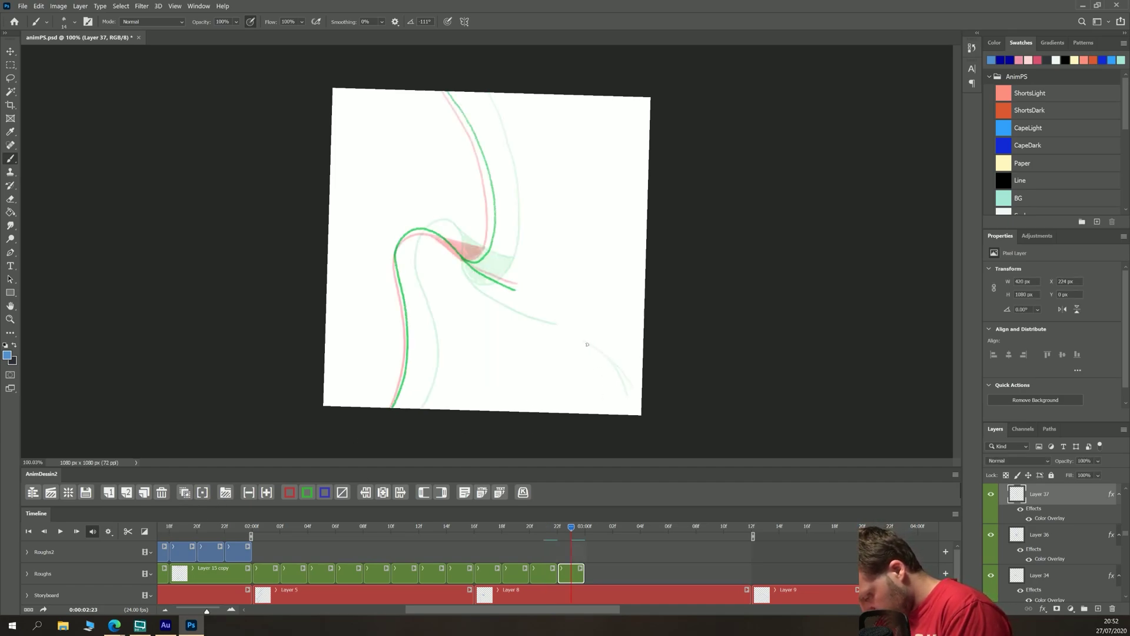
{"action": "left_click_drag", "start_coordinate": [610, 359], "coordinate": [626, 393]}
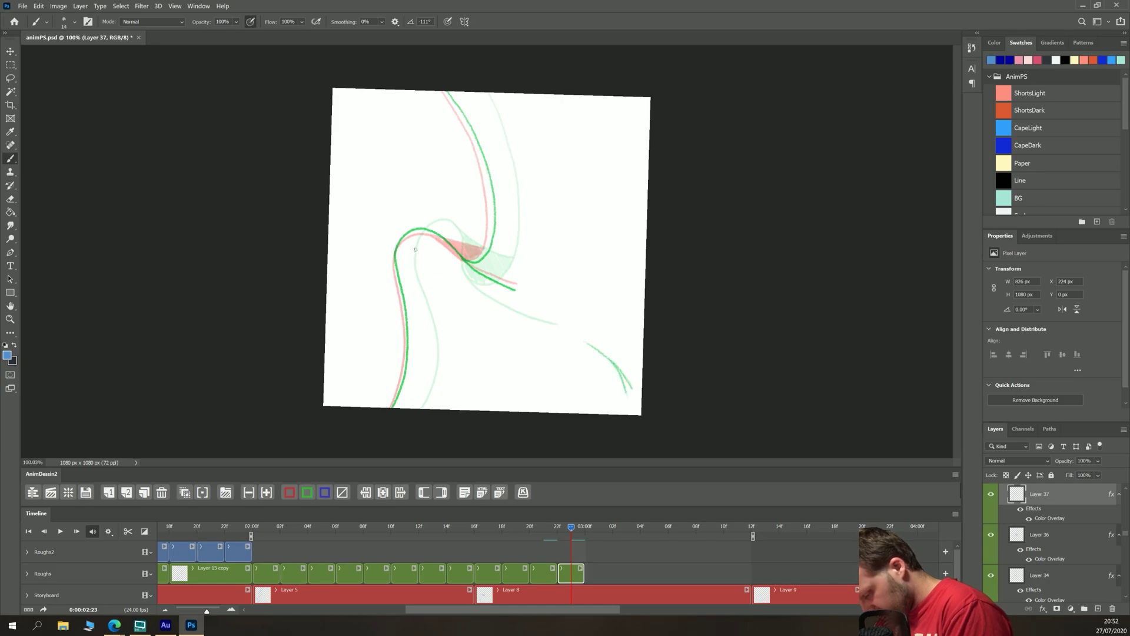
{"action": "left_click", "coordinate": [544, 530]}
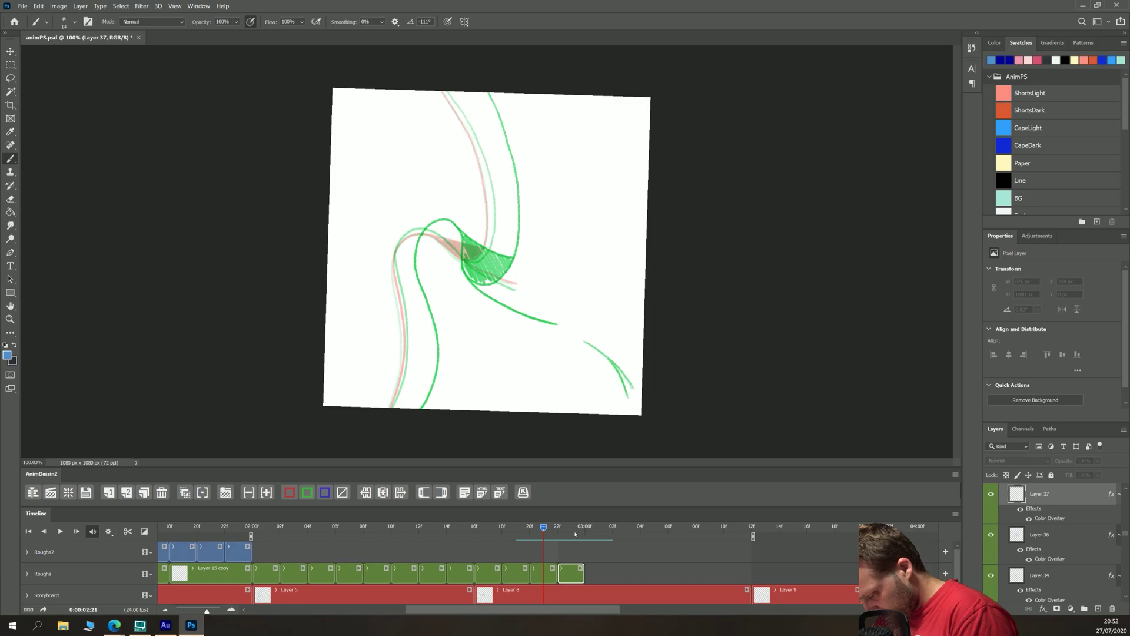
{"action": "left_click", "coordinate": [574, 536]}
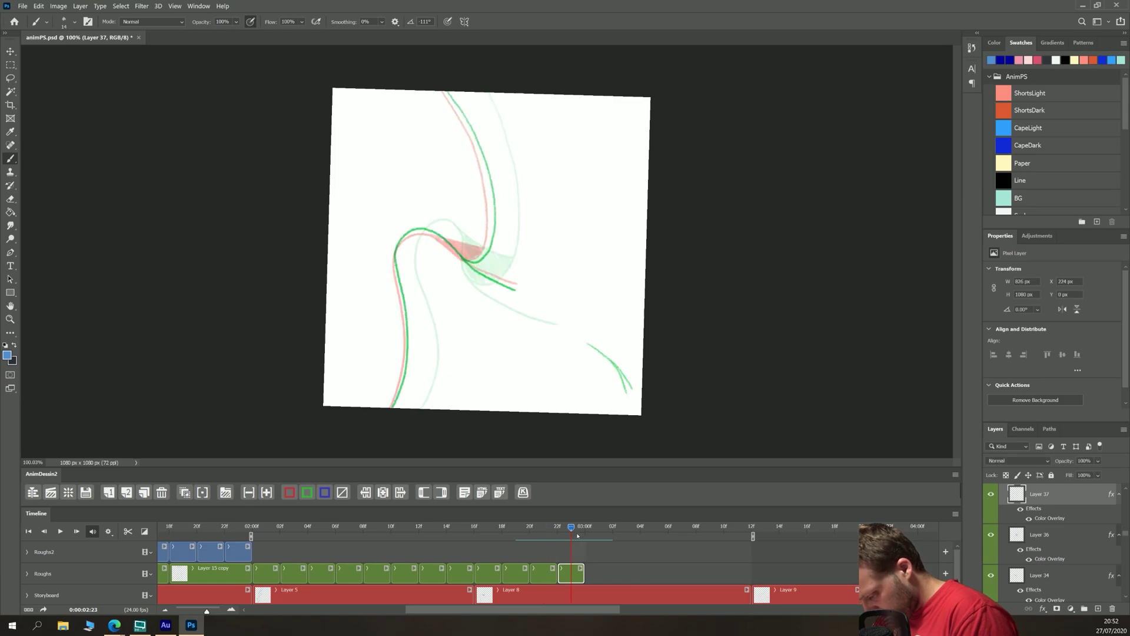
{"action": "left_click", "coordinate": [185, 492]}
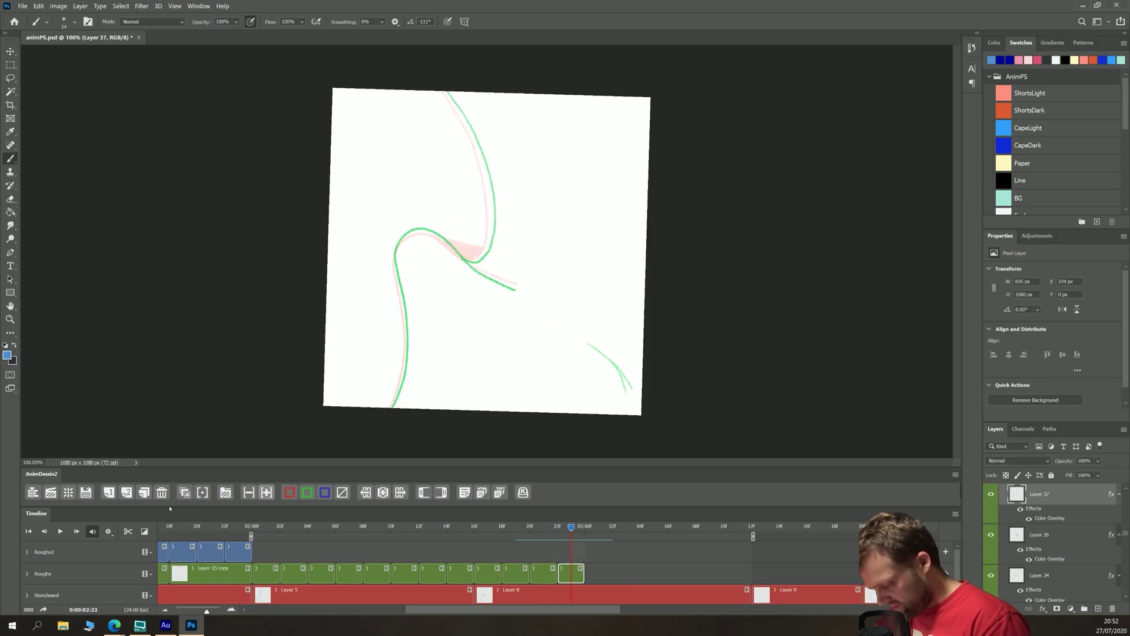
{"action": "left_click", "coordinate": [544, 536]}
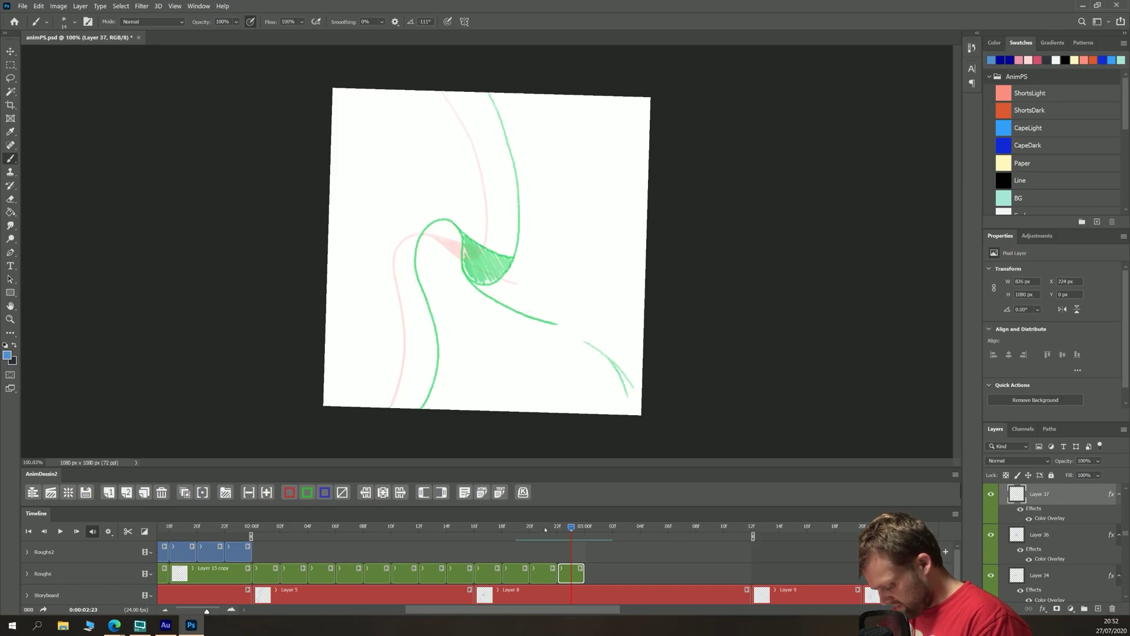
{"action": "left_click", "coordinate": [573, 528]}
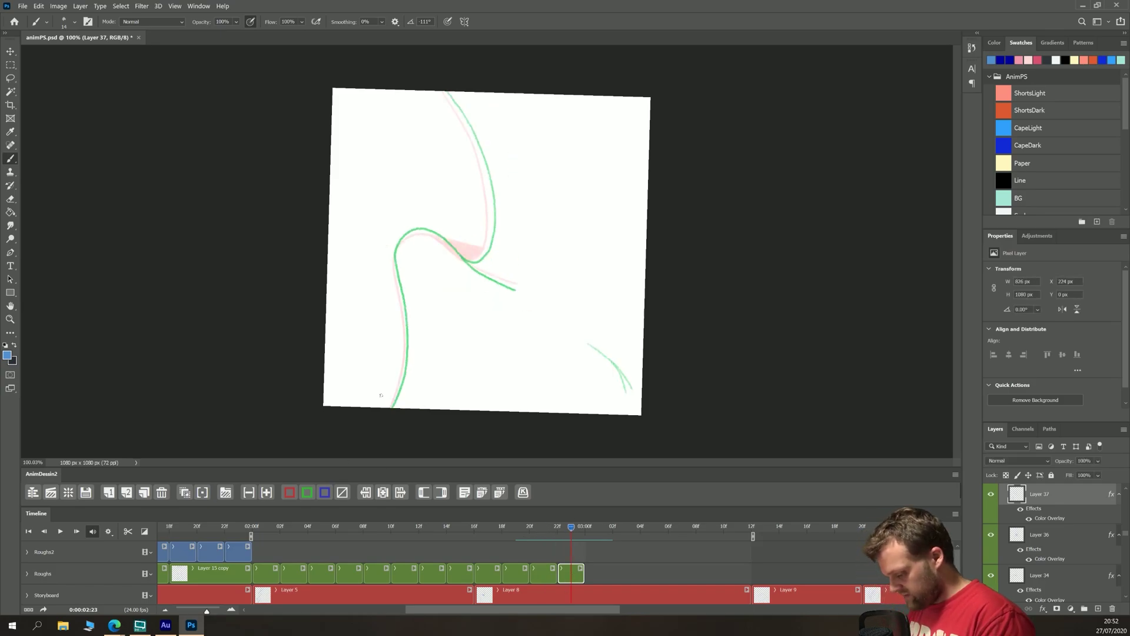
Erase all the green trial strokes from Layer 37
{"action": "key", "text": "e"}
{"action": "mouse_move", "coordinate": [402, 405]}
{"action": "left_mouse_down"}
{"action": "mouse_move", "coordinate": [397, 238]}
{"action": "mouse_move", "coordinate": [491, 264]}
{"action": "mouse_move", "coordinate": [503, 208]}
{"action": "mouse_move", "coordinate": [444, 81]}
{"action": "mouse_move", "coordinate": [482, 170]}
{"action": "mouse_move", "coordinate": [484, 227]}
{"action": "mouse_move", "coordinate": [431, 68]}
{"action": "left_mouse_up"}
{"action": "left_click_drag", "start_coordinate": [627, 386], "coordinate": [574, 340]}
Hide the Storyboard track and make Layer 37 the active drawing layer
{"action": "left_click", "coordinate": [545, 529]}
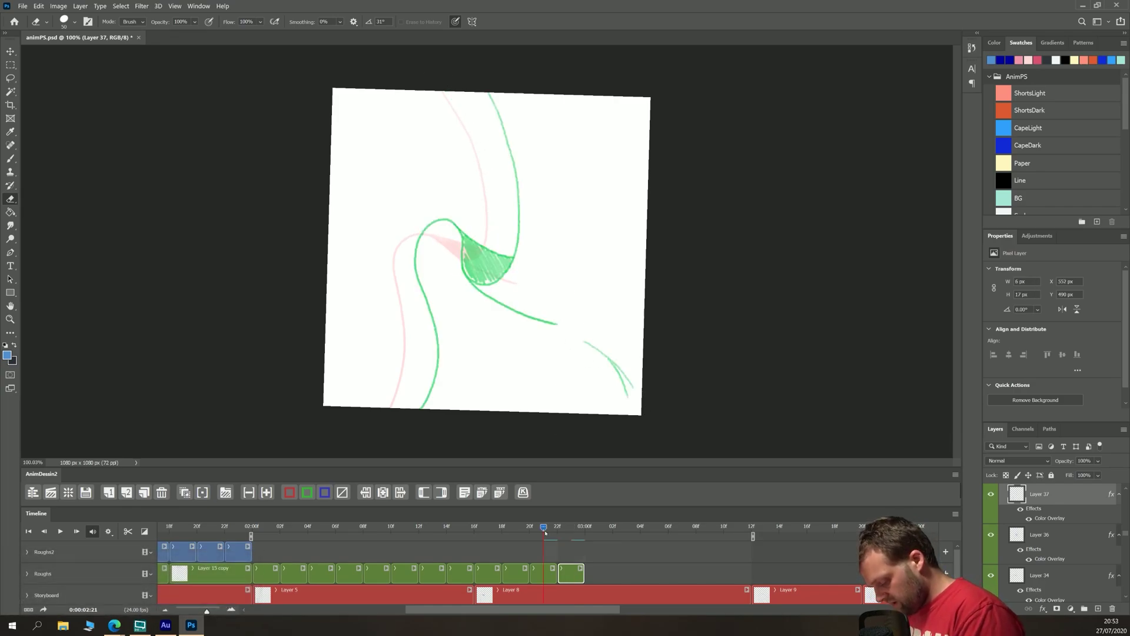
{"action": "left_click", "coordinate": [569, 530]}
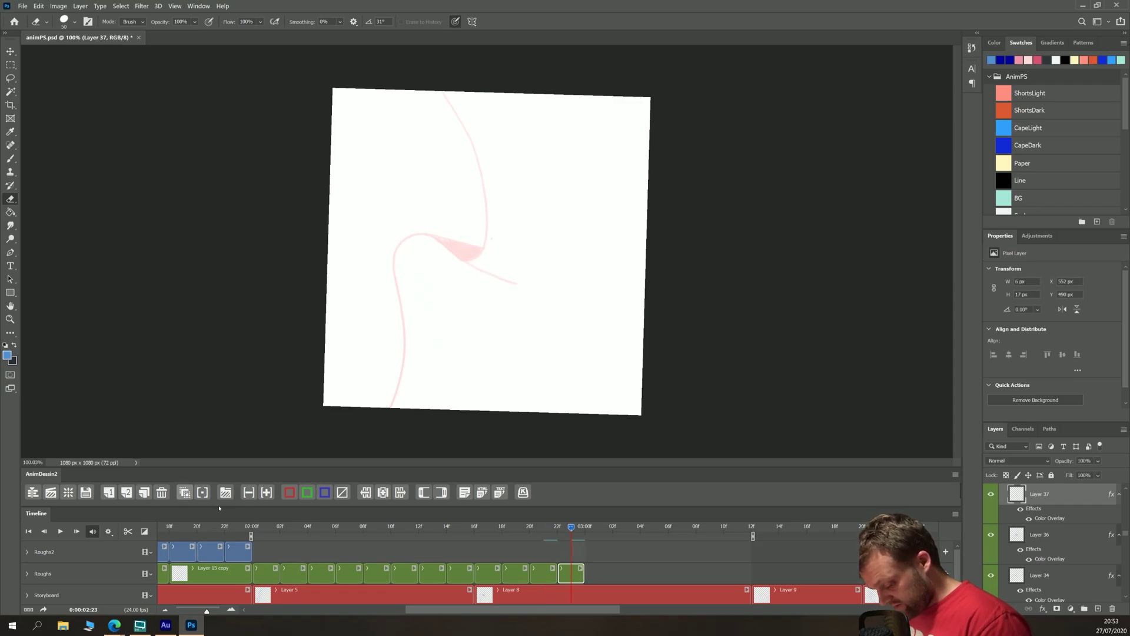
{"action": "key", "text": "b"}
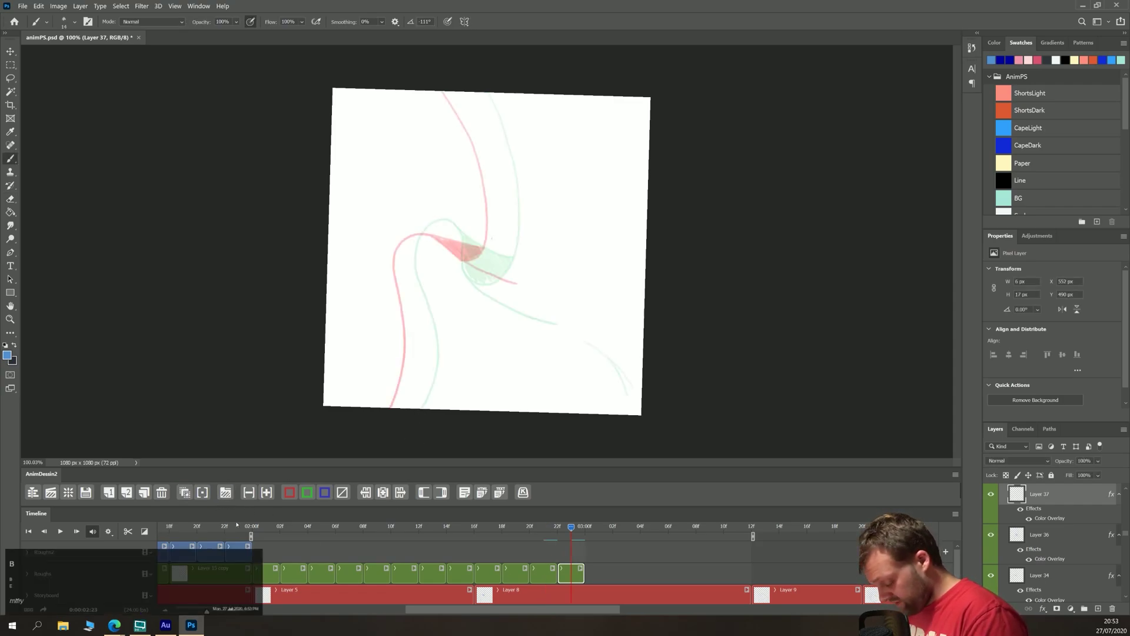
{"action": "left_click", "coordinate": [52, 595]}
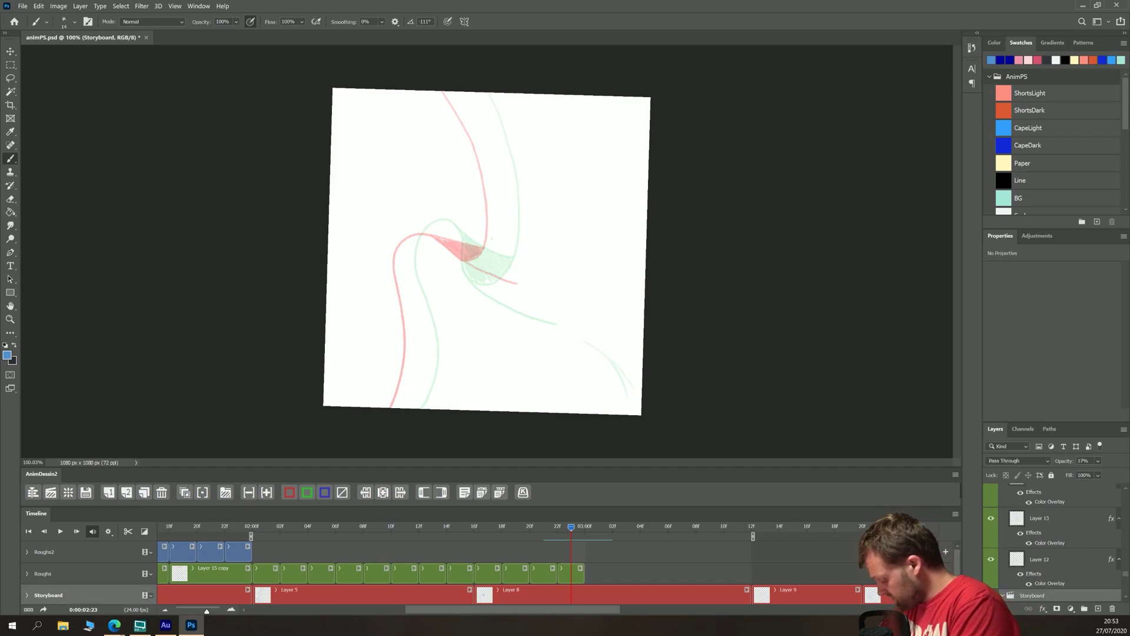
{"action": "key", "text": "ctrl+comma"}
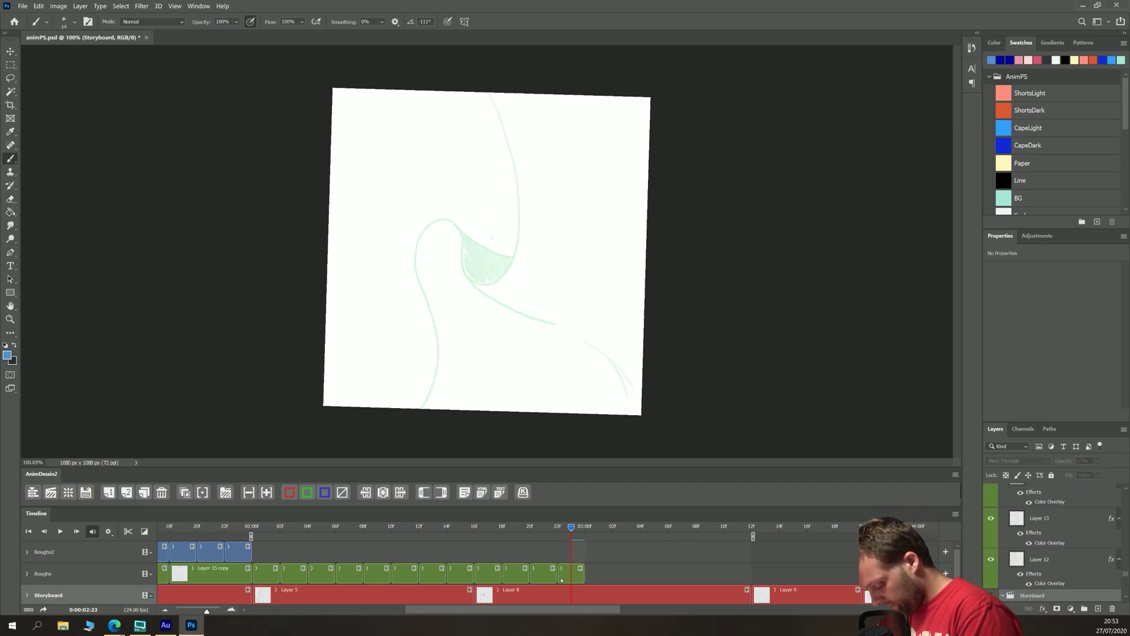
{"action": "left_click", "coordinate": [562, 578]}
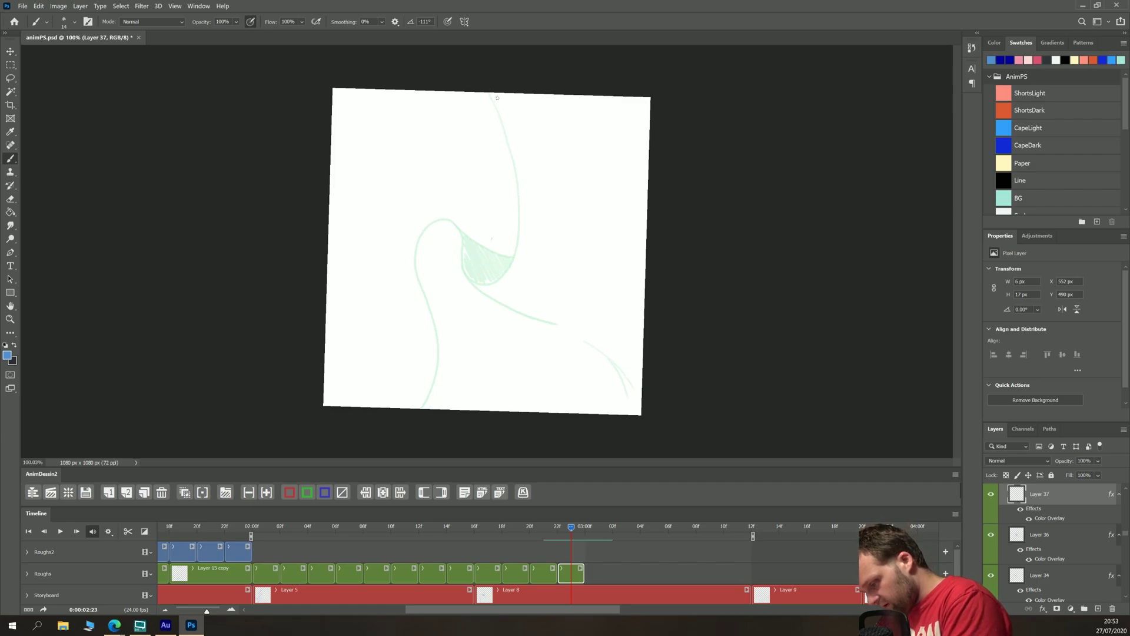
Redraw Layer 37's cape curve, lower edge, and inner fold curve in green
{"action": "mouse_move", "coordinate": [497, 98]}
{"action": "left_mouse_down"}
{"action": "mouse_move", "coordinate": [523, 164]}
{"action": "mouse_move", "coordinate": [524, 228]}
{"action": "mouse_move", "coordinate": [504, 277]}
{"action": "mouse_move", "coordinate": [486, 282]}
{"action": "mouse_move", "coordinate": [460, 225]}
{"action": "mouse_move", "coordinate": [432, 219]}
{"action": "mouse_move", "coordinate": [421, 235]}
{"action": "mouse_move", "coordinate": [442, 352]}
{"action": "mouse_move", "coordinate": [425, 408]}
{"action": "left_mouse_up"}
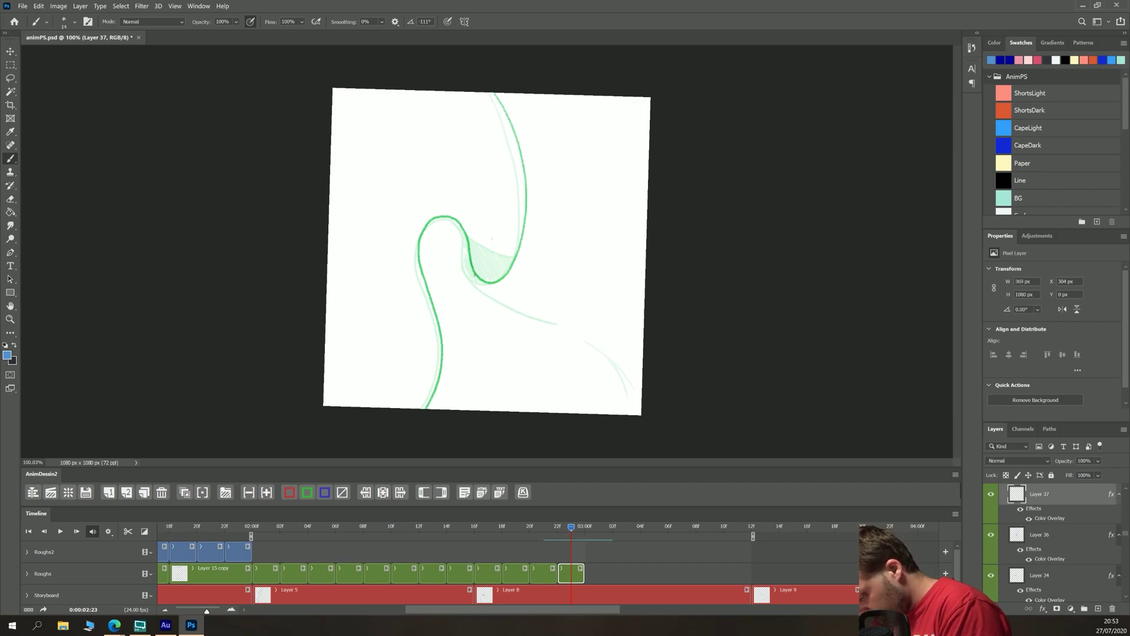
{"action": "left_click_drag", "start_coordinate": [476, 274], "coordinate": [634, 390]}
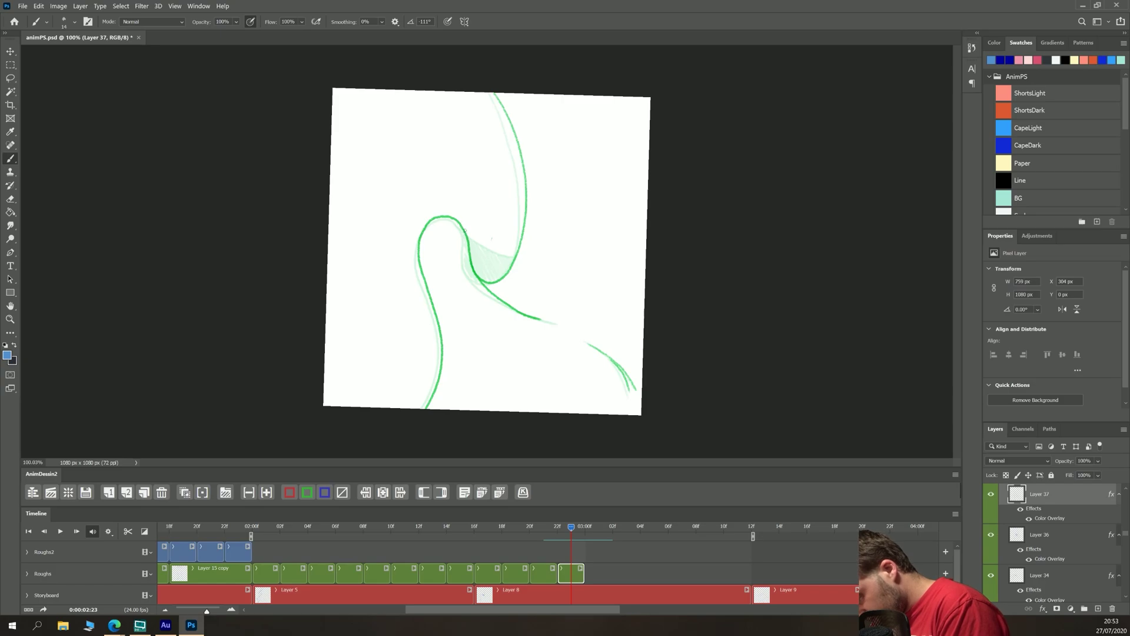
{"action": "mouse_move", "coordinate": [464, 230]}
{"action": "left_mouse_down"}
{"action": "mouse_move", "coordinate": [514, 254]}
{"action": "mouse_move", "coordinate": [488, 278]}
{"action": "mouse_move", "coordinate": [474, 247]}
{"action": "mouse_move", "coordinate": [499, 268]}
{"action": "left_mouse_up"}
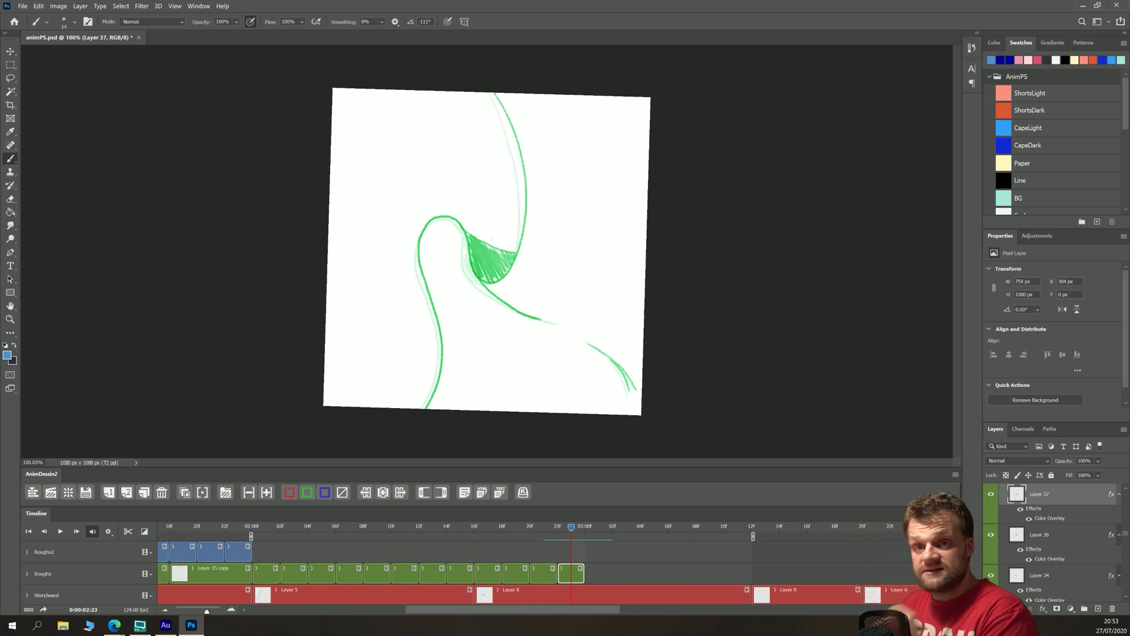
Add a Layer 38 frame at 03:01 with the cape curve, hook line, and fold outline
{"action": "left_click", "coordinate": [127, 492]}
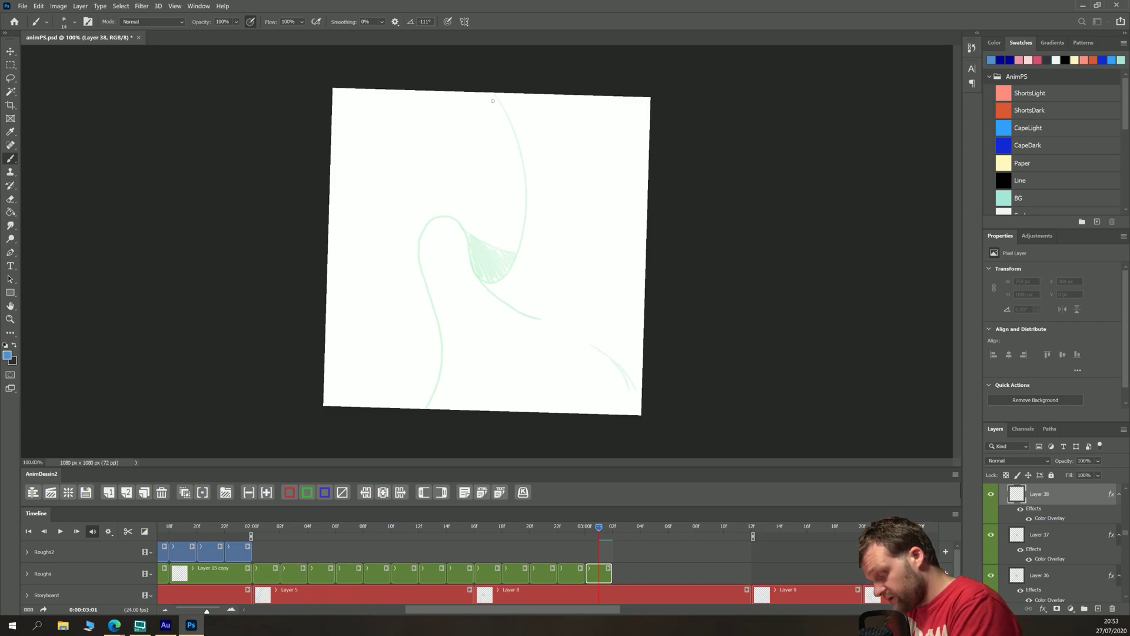
{"action": "mouse_move", "coordinate": [492, 87]}
{"action": "left_mouse_down"}
{"action": "mouse_move", "coordinate": [523, 150]}
{"action": "mouse_move", "coordinate": [528, 217]}
{"action": "mouse_move", "coordinate": [502, 276]}
{"action": "mouse_move", "coordinate": [488, 281]}
{"action": "mouse_move", "coordinate": [454, 221]}
{"action": "mouse_move", "coordinate": [421, 236]}
{"action": "mouse_move", "coordinate": [440, 330]}
{"action": "mouse_move", "coordinate": [427, 407]}
{"action": "left_mouse_up"}
{"action": "left_click_drag", "start_coordinate": [472, 267], "coordinate": [538, 318]}
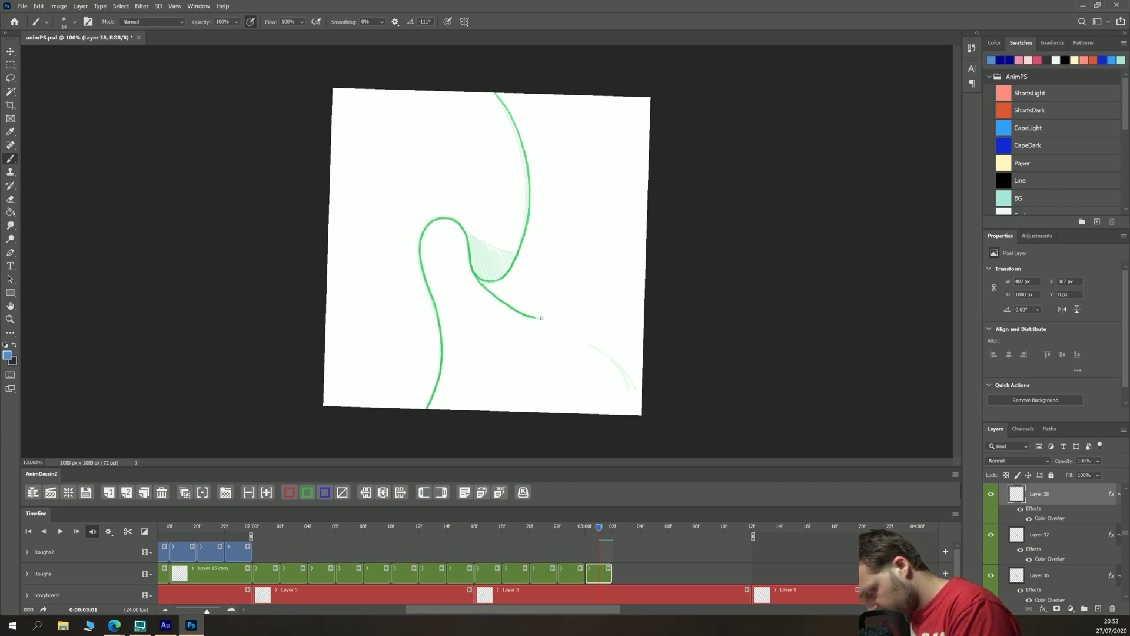
{"action": "mouse_move", "coordinate": [591, 344]}
{"action": "left_mouse_down"}
{"action": "mouse_move", "coordinate": [636, 389]}
{"action": "mouse_move", "coordinate": [611, 359]}
{"action": "mouse_move", "coordinate": [636, 377]}
{"action": "left_mouse_up"}
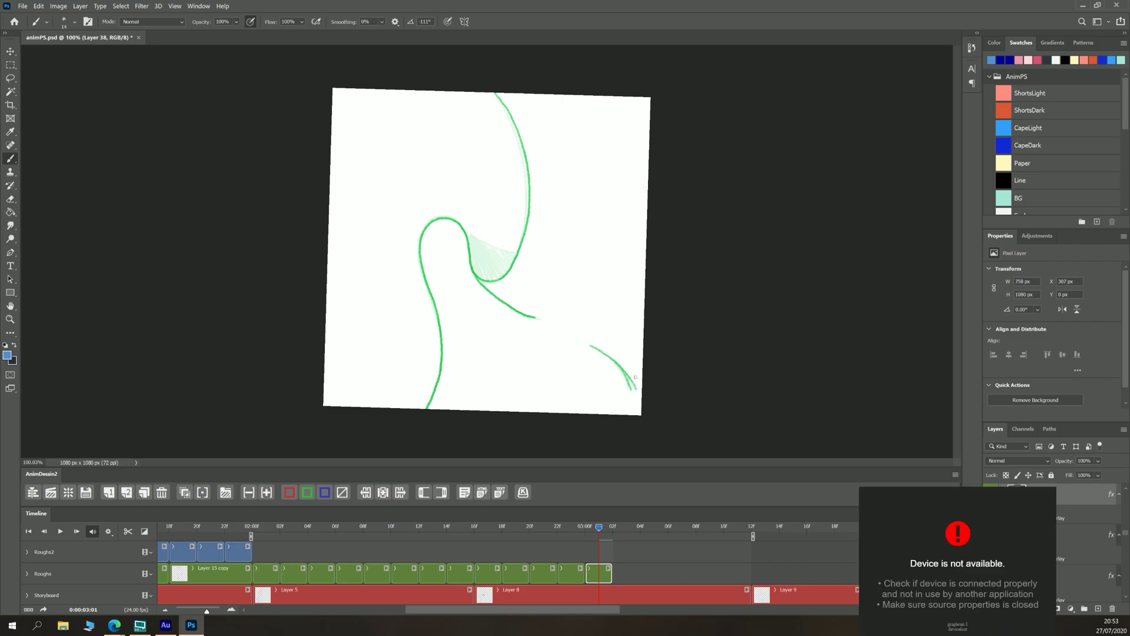
{"action": "mouse_move", "coordinate": [465, 231]}
{"action": "left_mouse_down"}
{"action": "mouse_move", "coordinate": [517, 253]}
{"action": "mouse_move", "coordinate": [504, 264]}
{"action": "mouse_move", "coordinate": [492, 248]}
{"action": "mouse_move", "coordinate": [482, 277]}
{"action": "mouse_move", "coordinate": [471, 247]}
{"action": "left_mouse_up"}
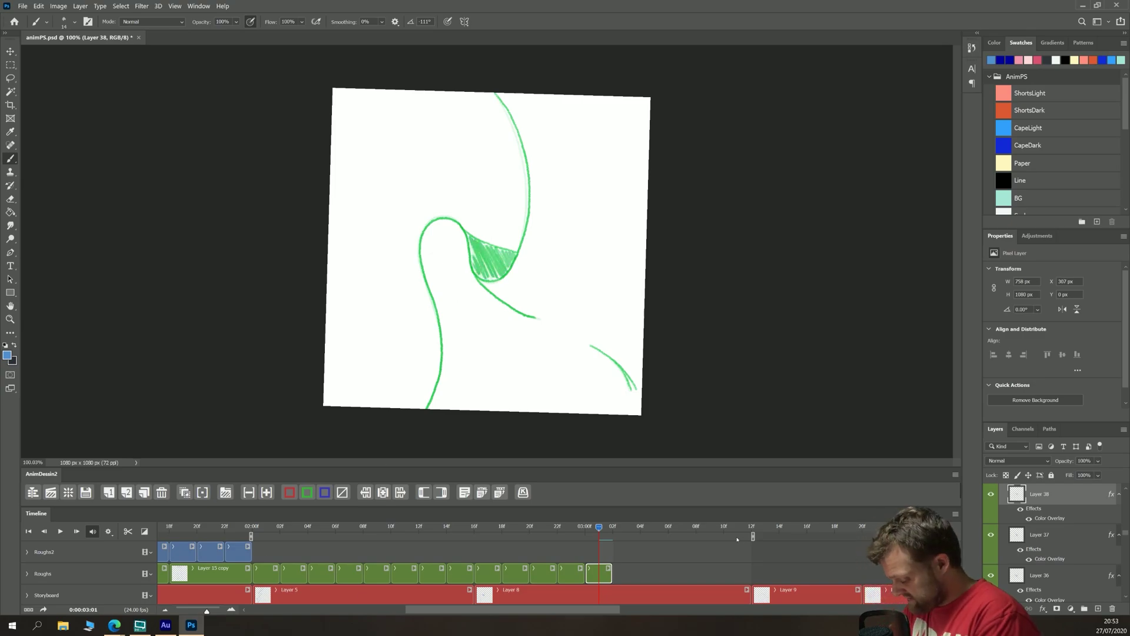
End the work area after this frame, preview the loop, and add a blank frame
{"action": "left_click_drag", "start_coordinate": [752, 537], "coordinate": [614, 537]}
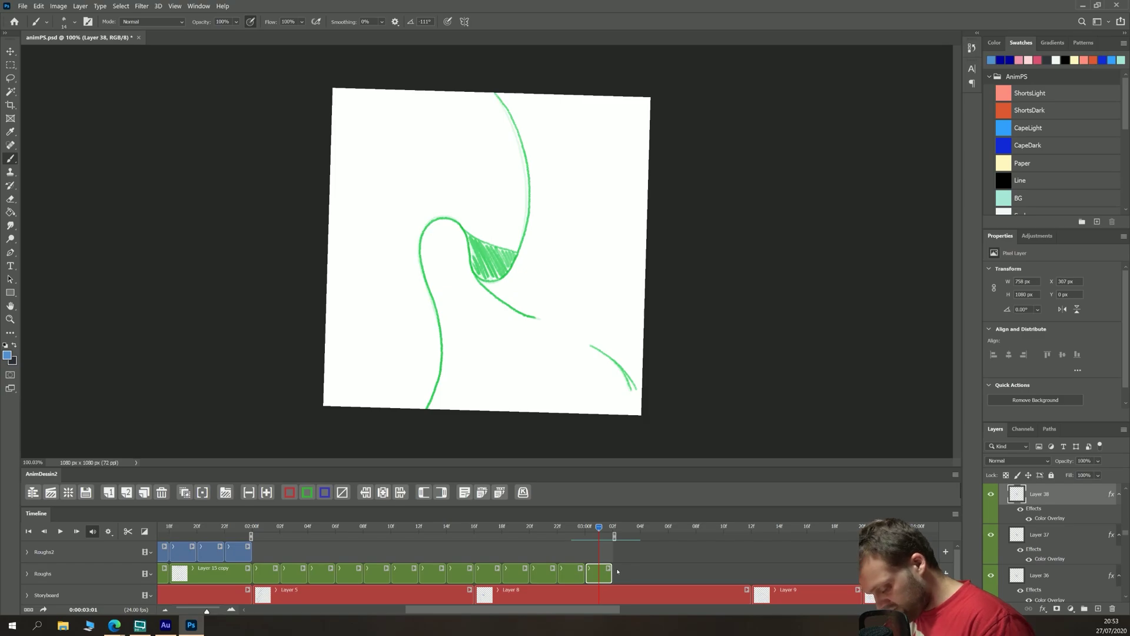
{"action": "left_click", "coordinate": [60, 532]}
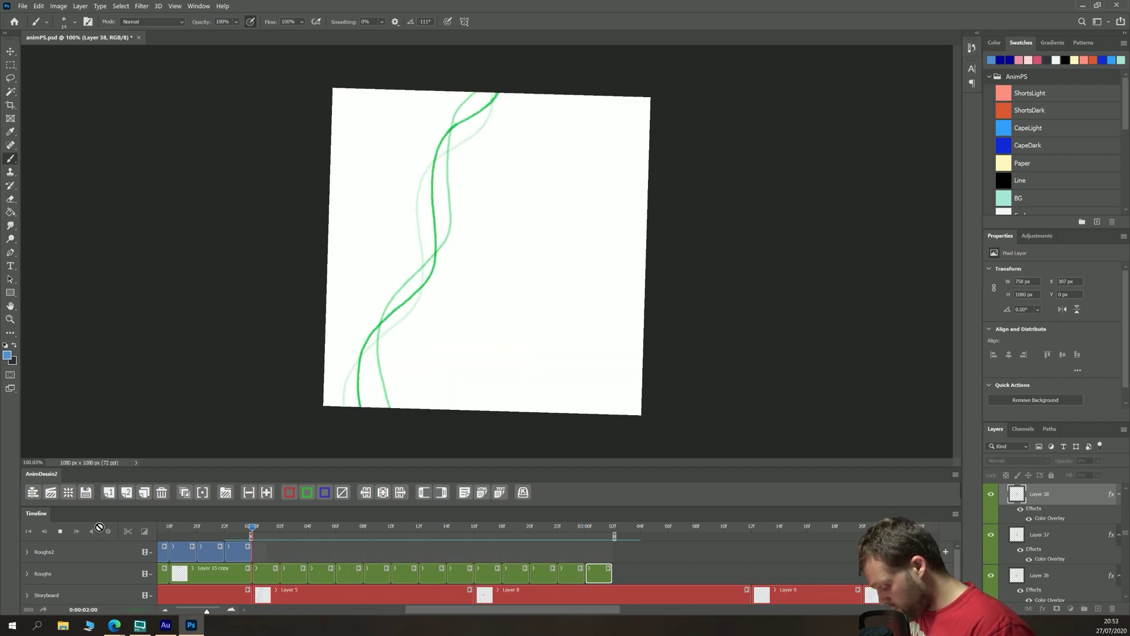
{"action": "key", "text": "space"}
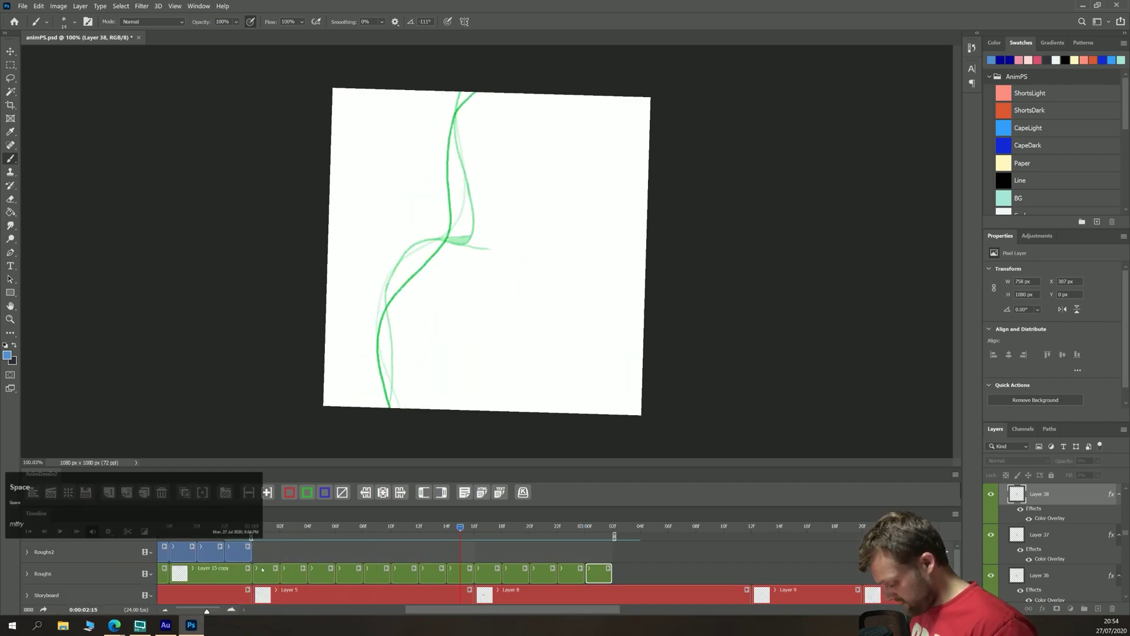
{"action": "left_click_drag", "start_coordinate": [711, 545], "coordinate": [753, 548]}
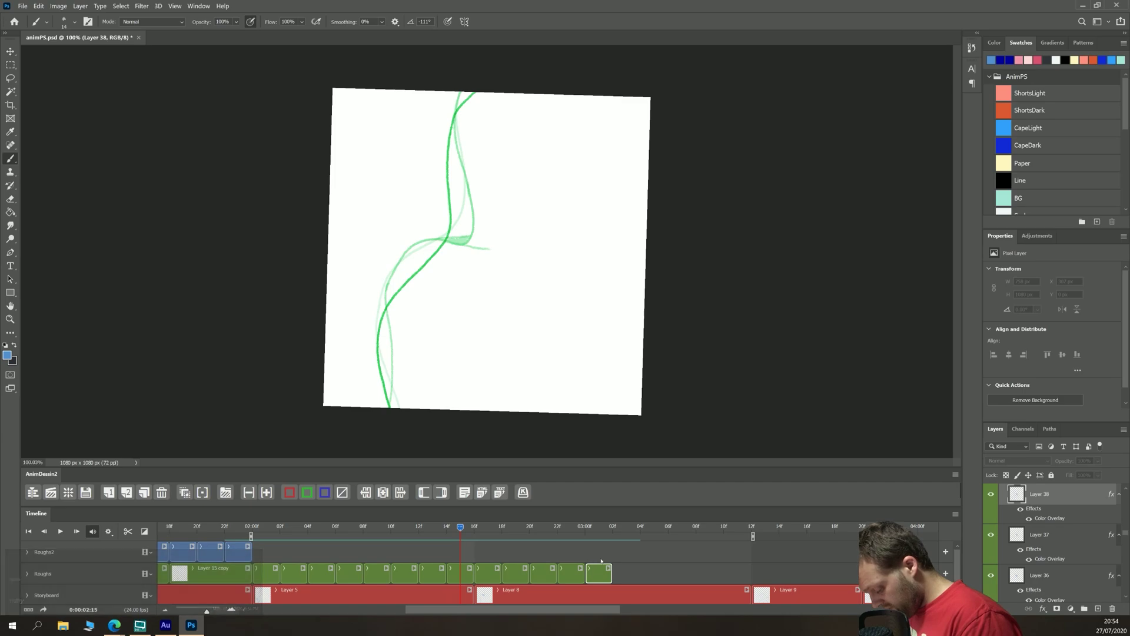
{"action": "left_click", "coordinate": [613, 531]}
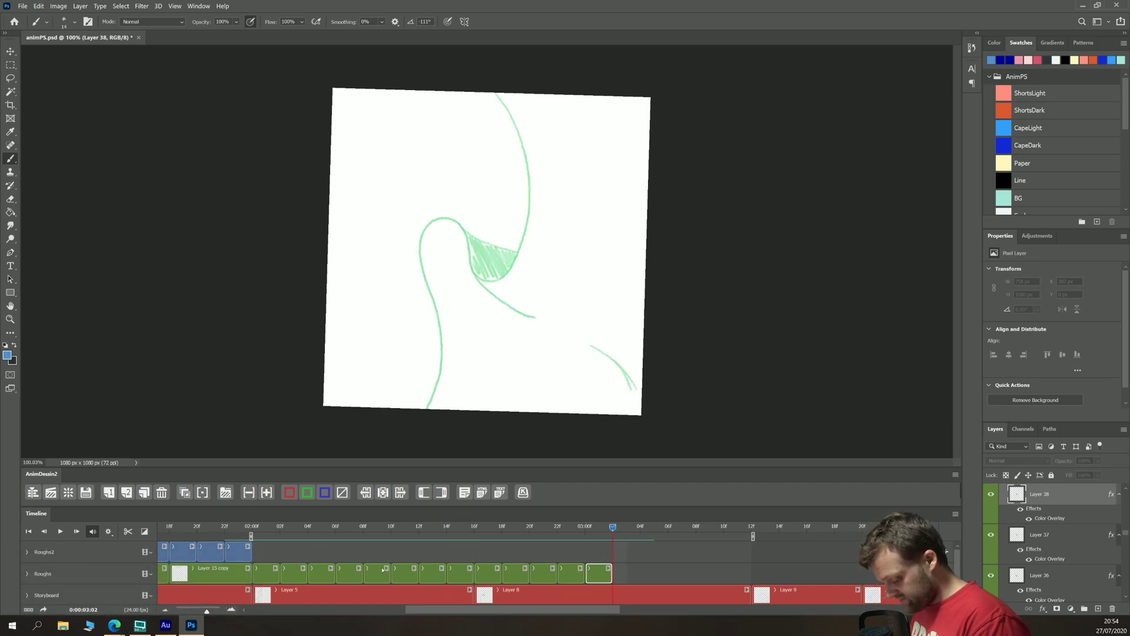
Draw Layer 39's outer cape curve with hatched shading in the pocket
{"action": "left_click", "coordinate": [126, 492]}
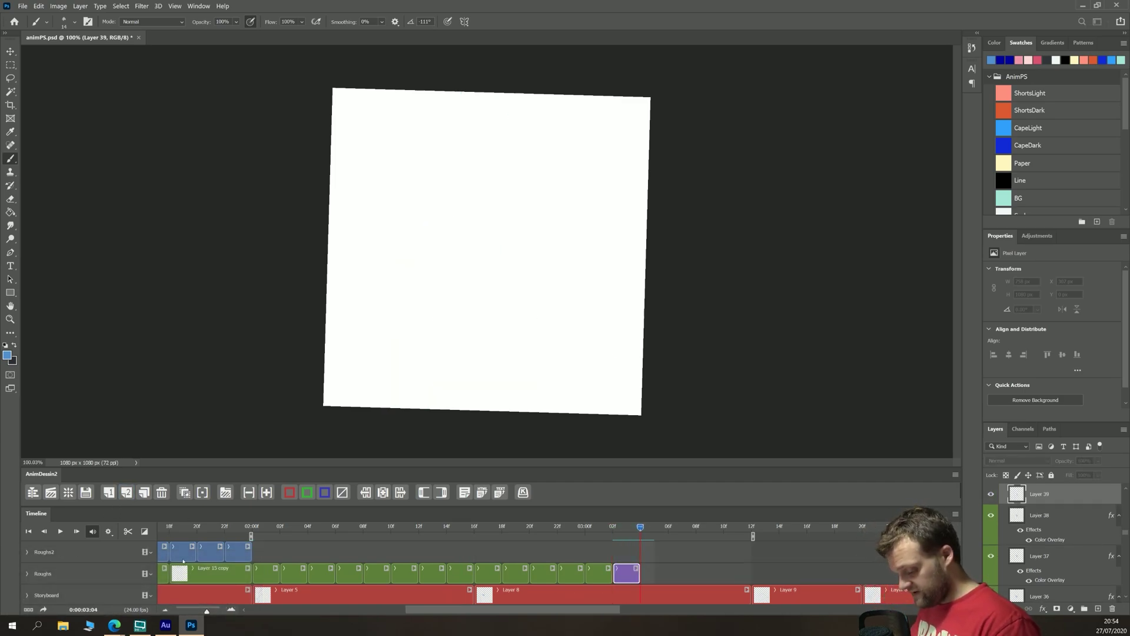
{"action": "key", "text": "Left"}
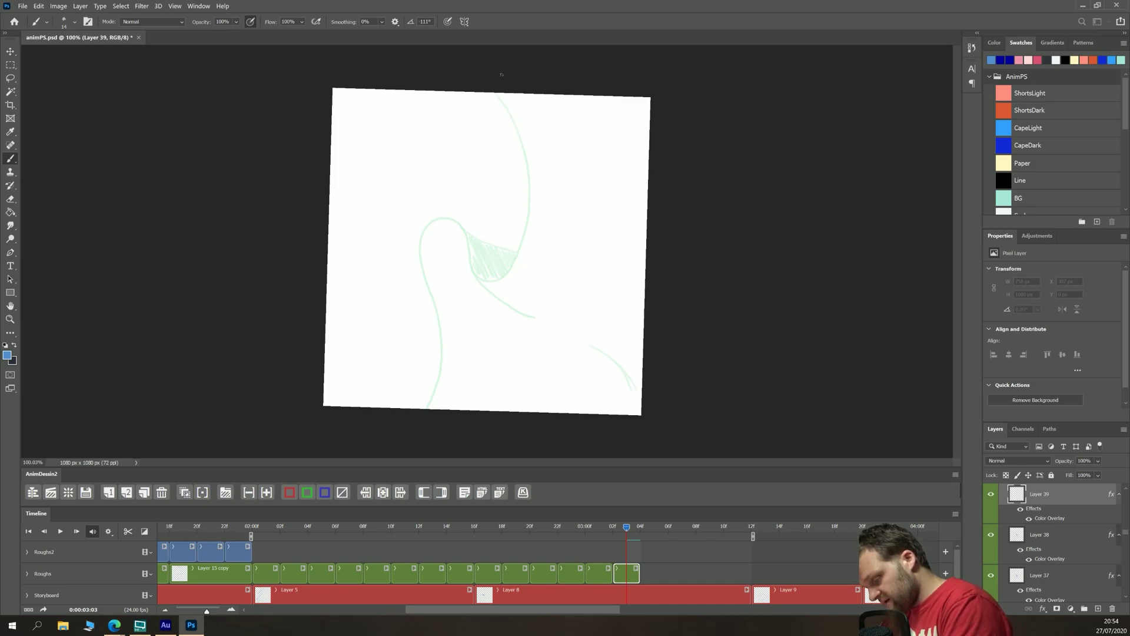
{"action": "mouse_move", "coordinate": [501, 90]}
{"action": "left_mouse_down"}
{"action": "mouse_move", "coordinate": [533, 180]}
{"action": "mouse_move", "coordinate": [507, 296]}
{"action": "mouse_move", "coordinate": [456, 375]}
{"action": "mouse_move", "coordinate": [407, 364]}
{"action": "mouse_move", "coordinate": [394, 406]}
{"action": "left_mouse_up"}
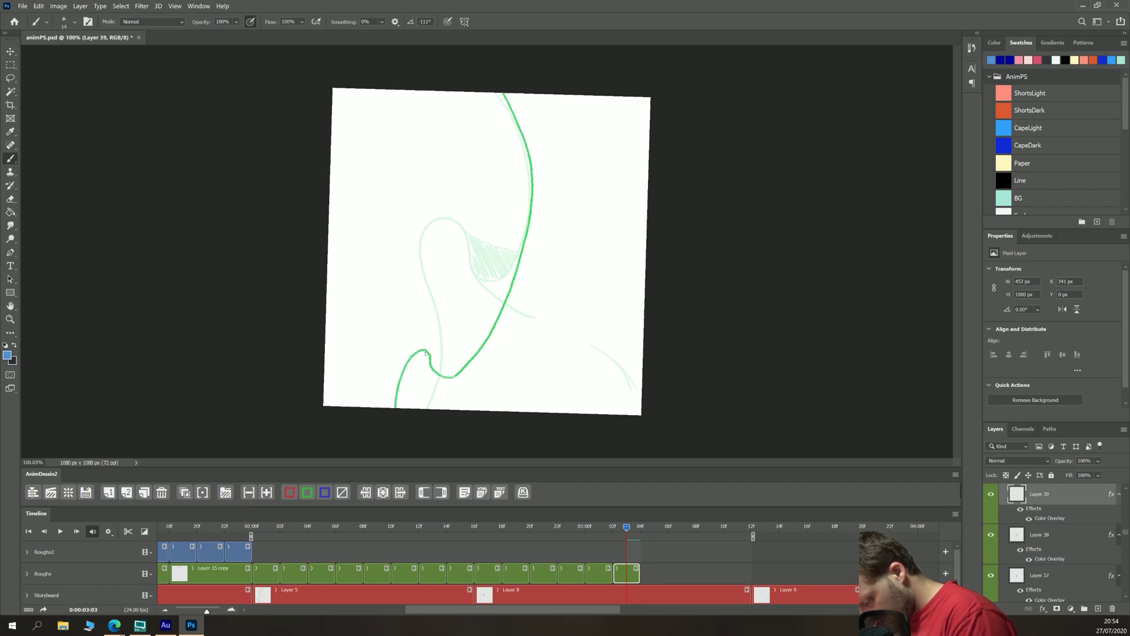
{"action": "mouse_move", "coordinate": [446, 365]}
{"action": "left_mouse_down"}
{"action": "mouse_move", "coordinate": [436, 368]}
{"action": "mouse_move", "coordinate": [496, 395]}
{"action": "left_mouse_up"}
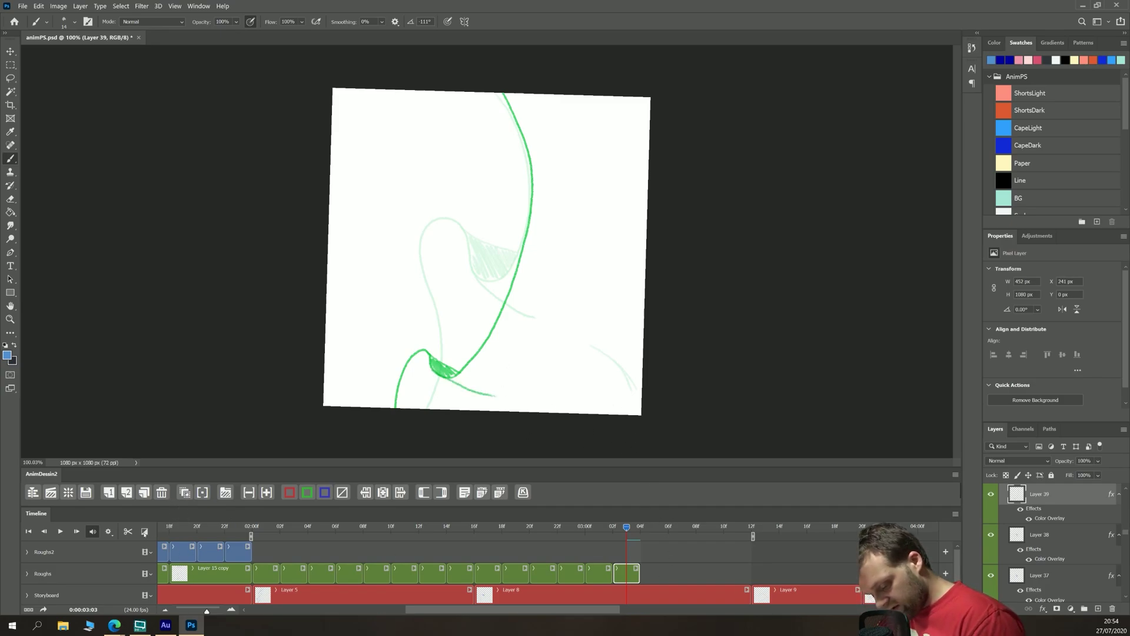
Add Layer 40 with a long curving cape edge and two fold lines, then a blank Layer 41
{"action": "left_click", "coordinate": [126, 492]}
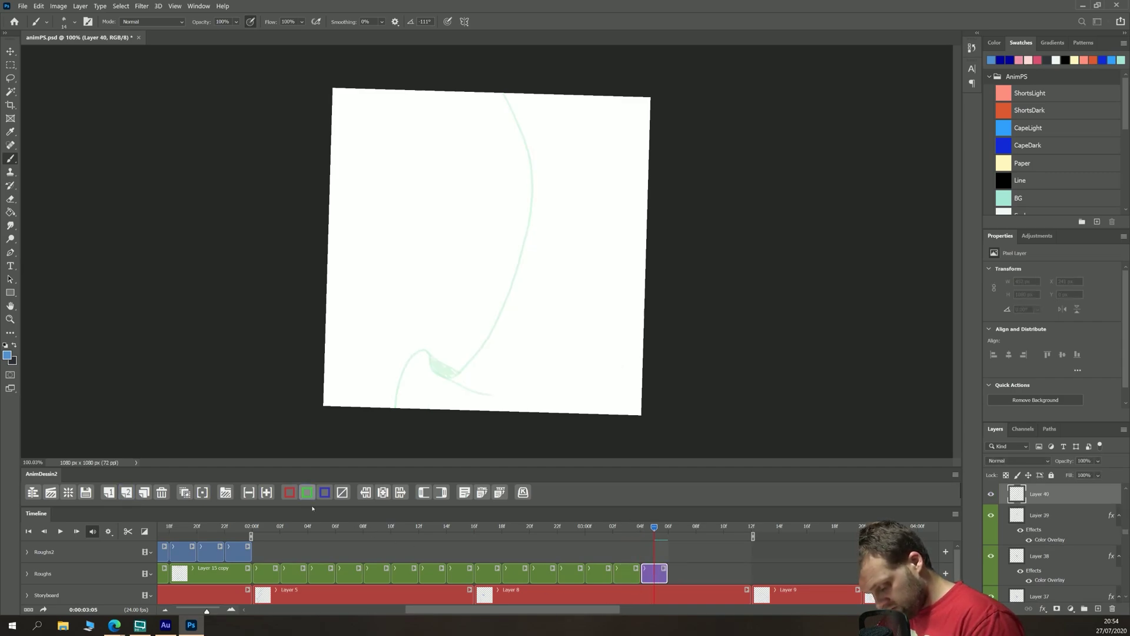
{"action": "mouse_move", "coordinate": [500, 127]}
{"action": "left_mouse_down"}
{"action": "mouse_move", "coordinate": [507, 318]}
{"action": "mouse_move", "coordinate": [439, 408]}
{"action": "left_mouse_up"}
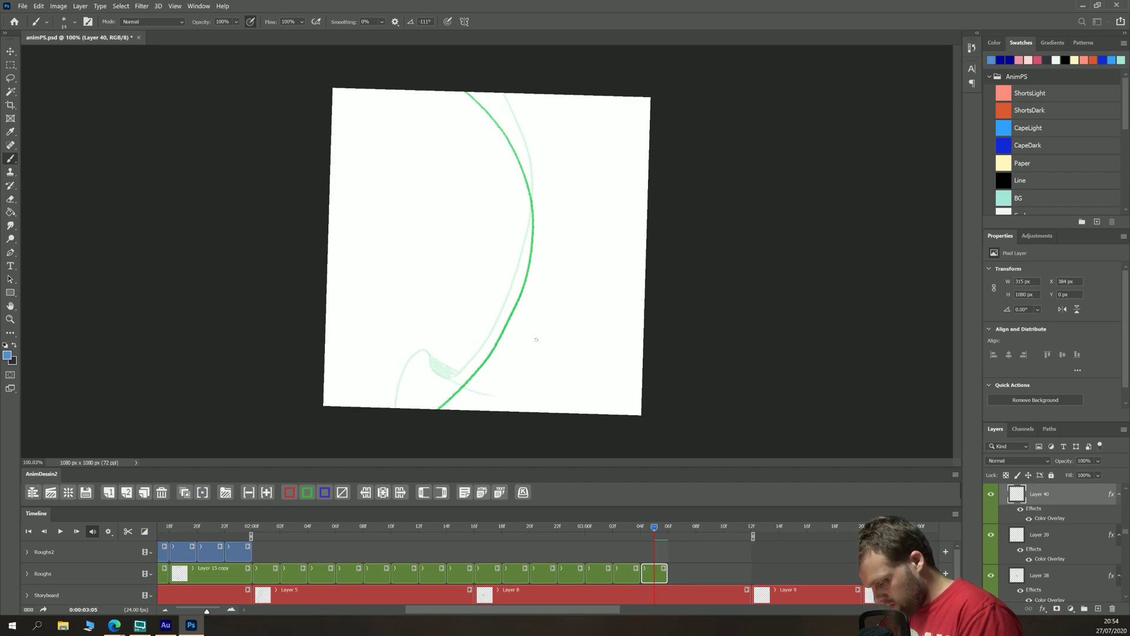
{"action": "left_click_drag", "start_coordinate": [561, 175], "coordinate": [563, 308]}
{"action": "left_click_drag", "start_coordinate": [570, 212], "coordinate": [589, 311]}
{"action": "key", "text": "ctrl+z"}
{"action": "left_click_drag", "start_coordinate": [568, 197], "coordinate": [576, 315]}
{"action": "key", "text": "F2"}
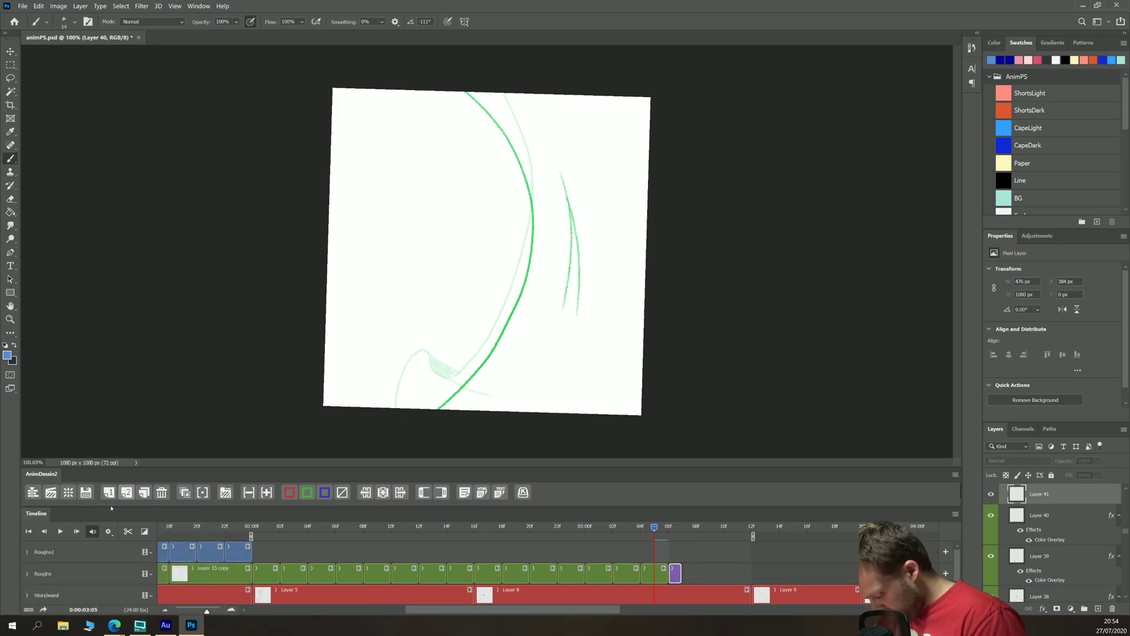
Label Layer 41 green and draw its arcing cape edge with two fold lines and hatching
{"action": "left_click", "coordinate": [307, 492]}
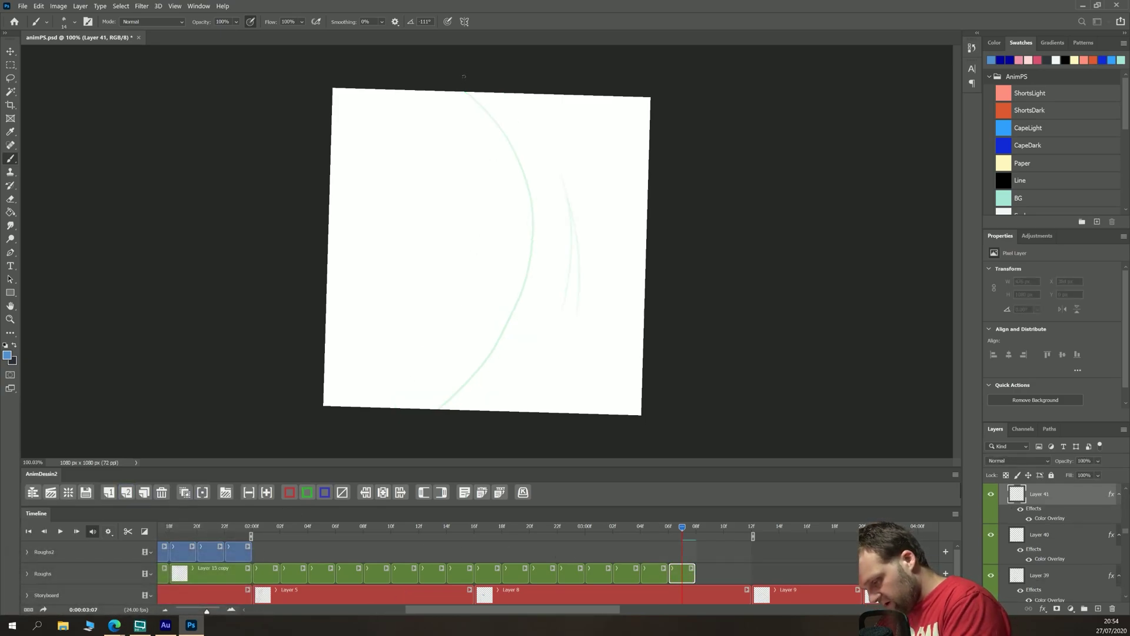
{"action": "mouse_move", "coordinate": [475, 93]}
{"action": "left_mouse_down"}
{"action": "mouse_move", "coordinate": [539, 235]}
{"action": "mouse_move", "coordinate": [517, 339]}
{"action": "mouse_move", "coordinate": [589, 334]}
{"action": "mouse_move", "coordinate": [643, 349]}
{"action": "left_mouse_up"}
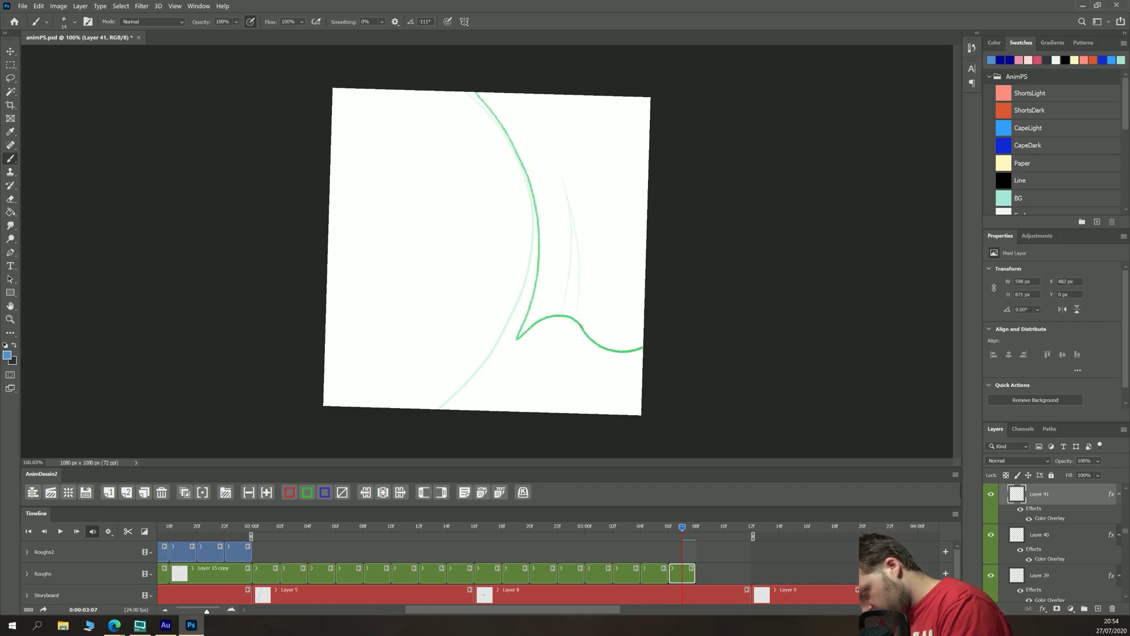
{"action": "left_click_drag", "start_coordinate": [582, 322], "coordinate": [569, 169]}
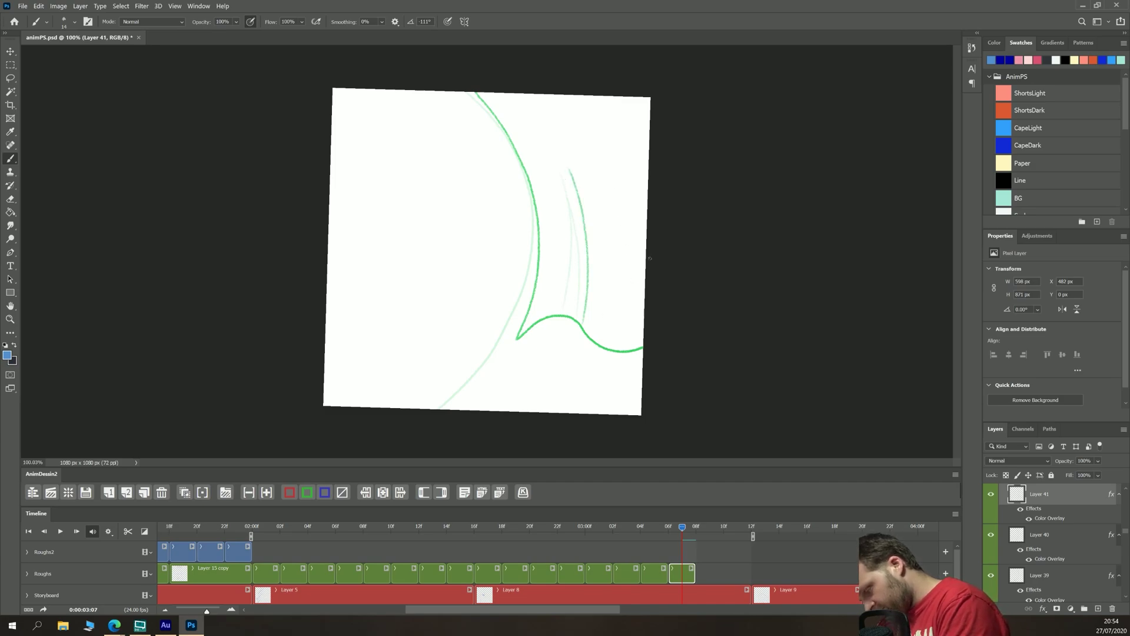
{"action": "left_click_drag", "start_coordinate": [648, 253], "coordinate": [597, 150]}
{"action": "mouse_move", "coordinate": [581, 312]}
{"action": "left_mouse_down"}
{"action": "mouse_move", "coordinate": [584, 254]}
{"action": "mouse_move", "coordinate": [585, 238]}
{"action": "mouse_move", "coordinate": [603, 284]}
{"action": "mouse_move", "coordinate": [587, 236]}
{"action": "left_mouse_up"}
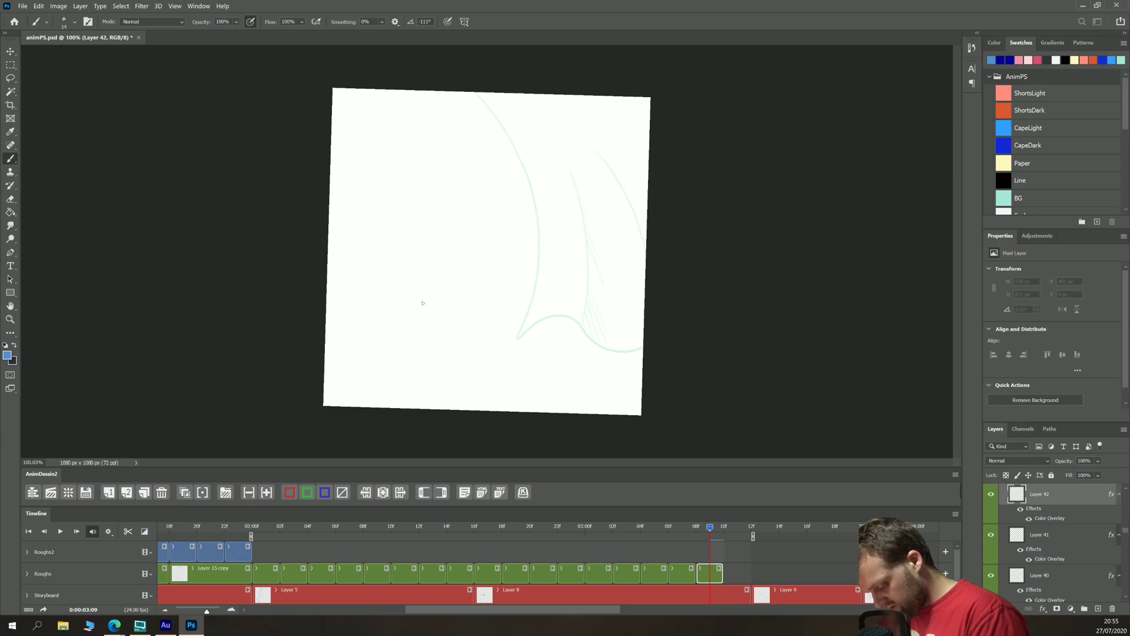
Draw the cape edge along the canvas top with a wave line, hatching, and top-right fold
{"action": "mouse_move", "coordinate": [466, 78]}
{"action": "left_mouse_down"}
{"action": "mouse_move", "coordinate": [528, 185]}
{"action": "mouse_move", "coordinate": [517, 156]}
{"action": "mouse_move", "coordinate": [523, 169]}
{"action": "mouse_move", "coordinate": [538, 130]}
{"action": "mouse_move", "coordinate": [590, 169]}
{"action": "mouse_move", "coordinate": [650, 127]}
{"action": "left_mouse_up"}
{"action": "left_click_drag", "start_coordinate": [556, 137], "coordinate": [486, 64]}
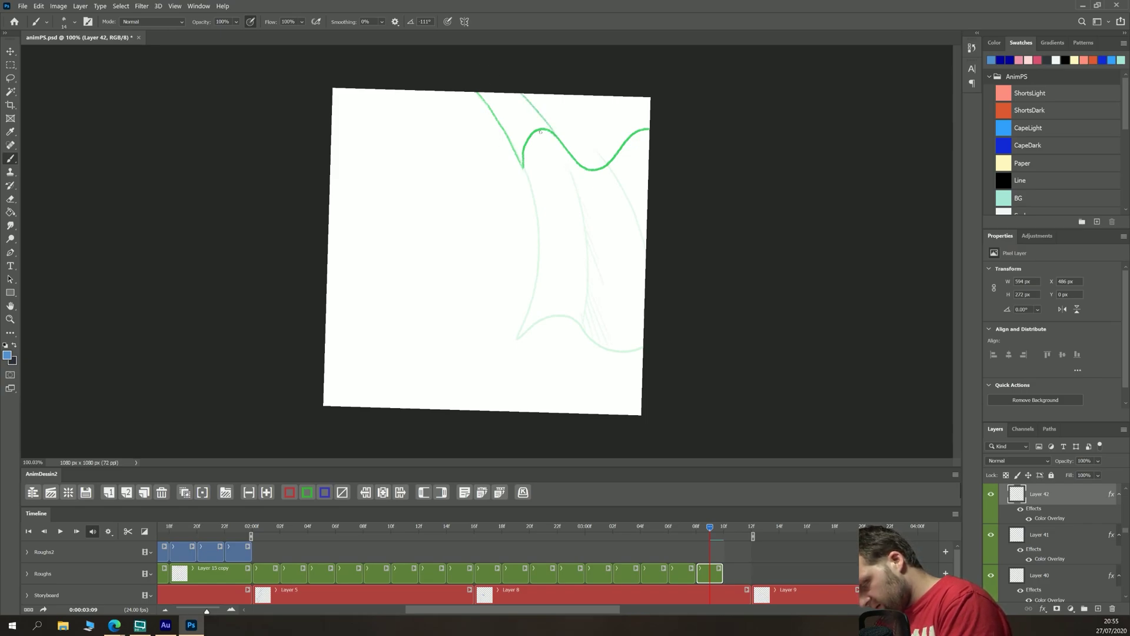
{"action": "mouse_move", "coordinate": [545, 134]}
{"action": "left_mouse_down"}
{"action": "mouse_move", "coordinate": [574, 158]}
{"action": "mouse_move", "coordinate": [545, 132]}
{"action": "left_mouse_up"}
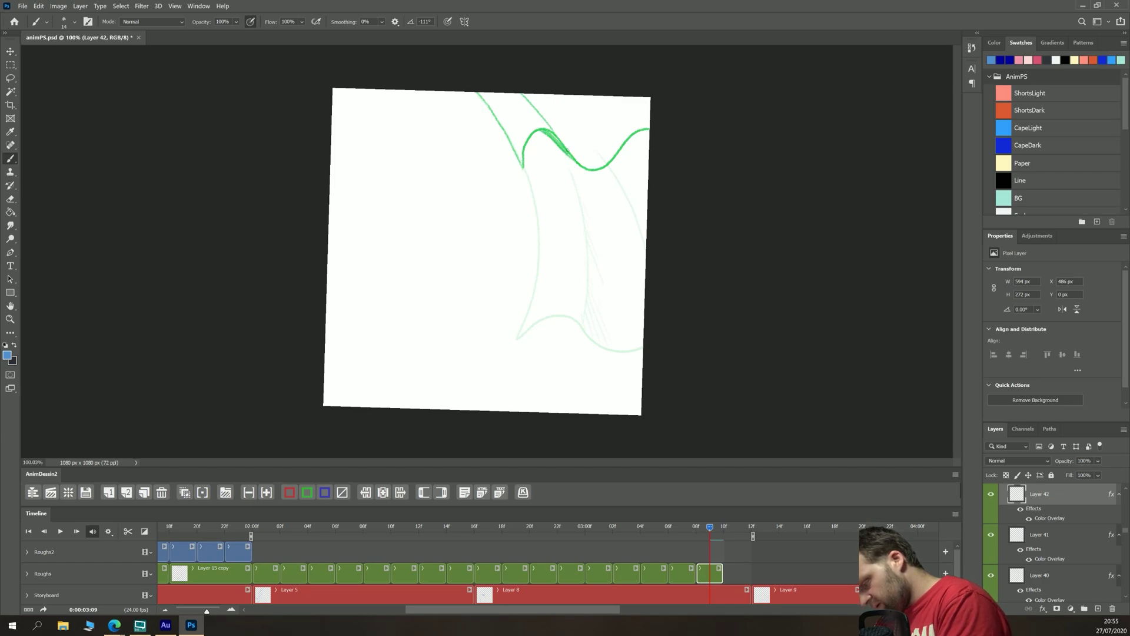
{"action": "left_click_drag", "start_coordinate": [625, 135], "coordinate": [558, 52]}
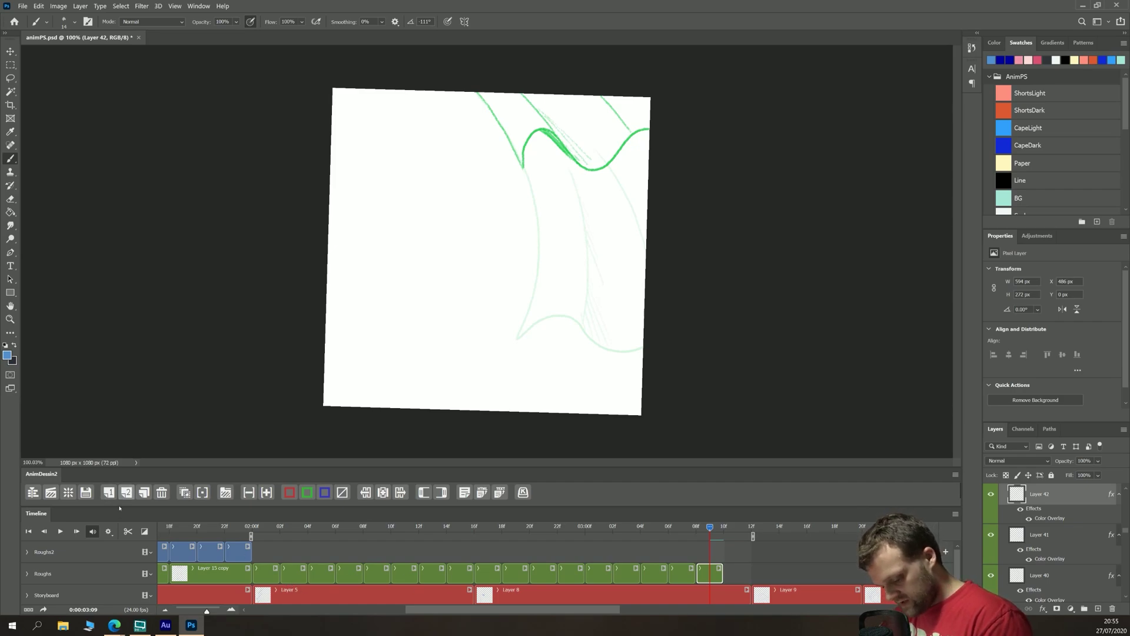
Add another frame and preview the looping cape rough animation twice
{"action": "left_click", "coordinate": [126, 492]}
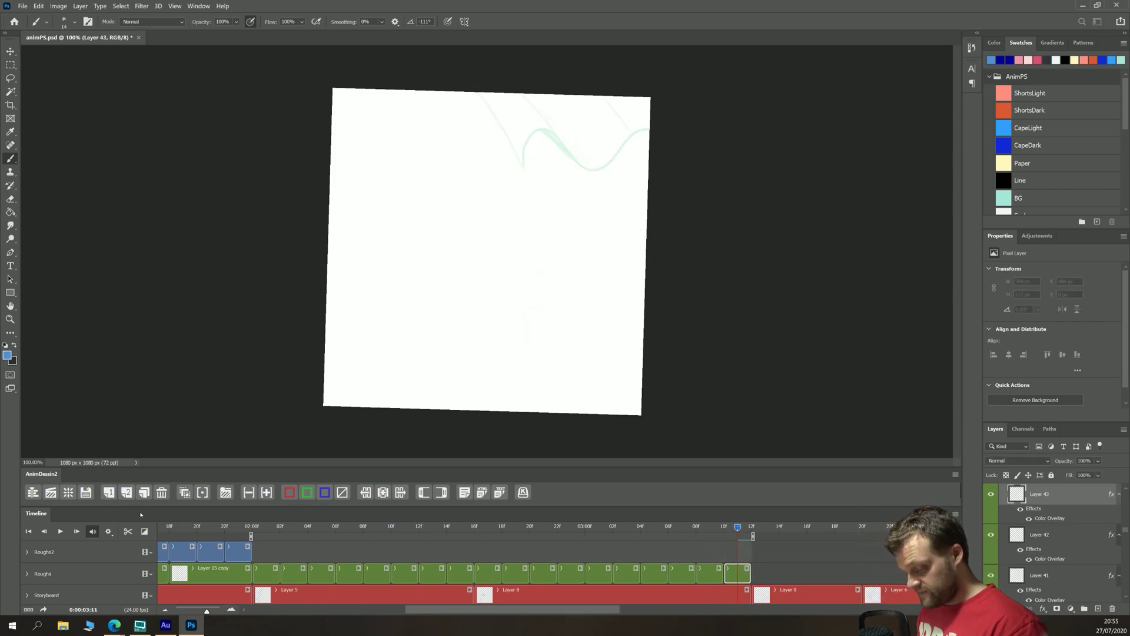
{"action": "left_click", "coordinate": [60, 532]}
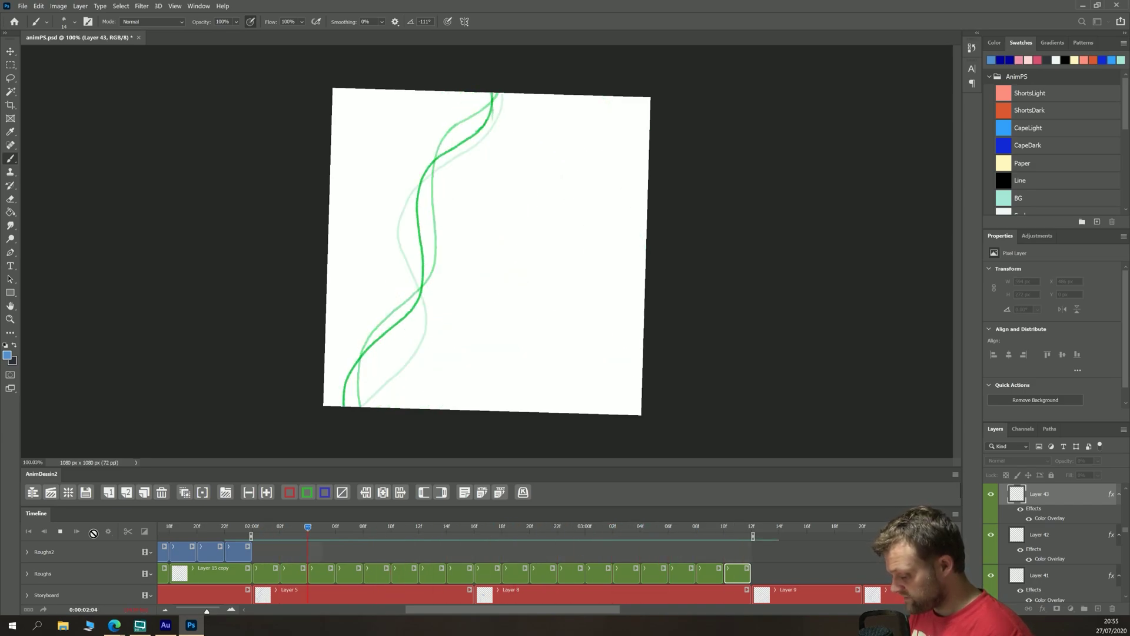
{"action": "key", "text": "space"}
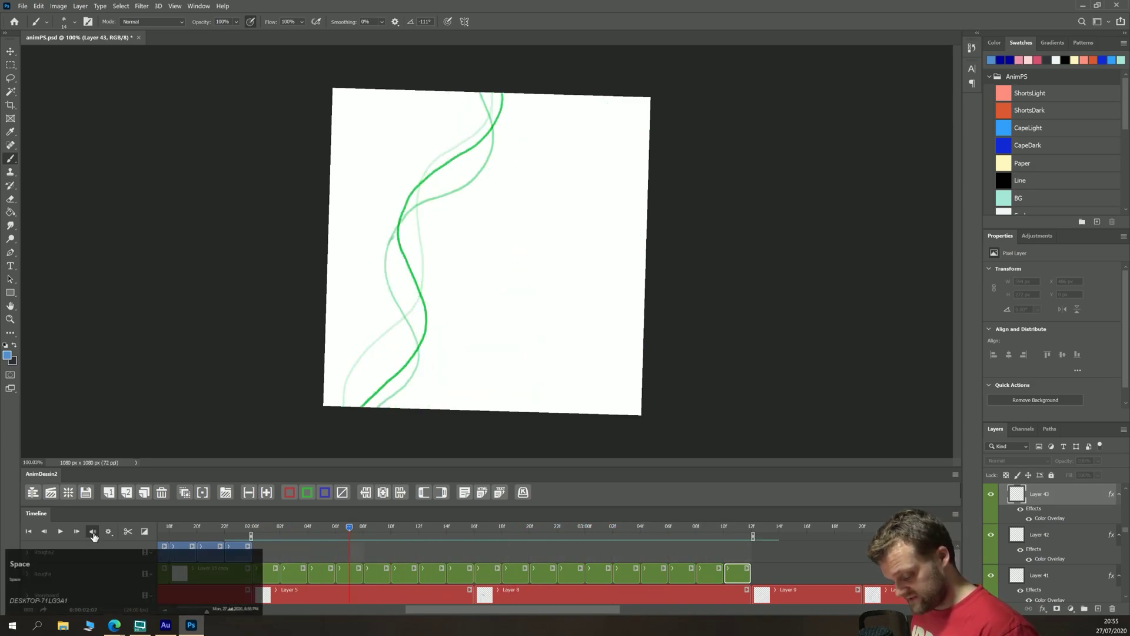
{"action": "key", "text": "space"}
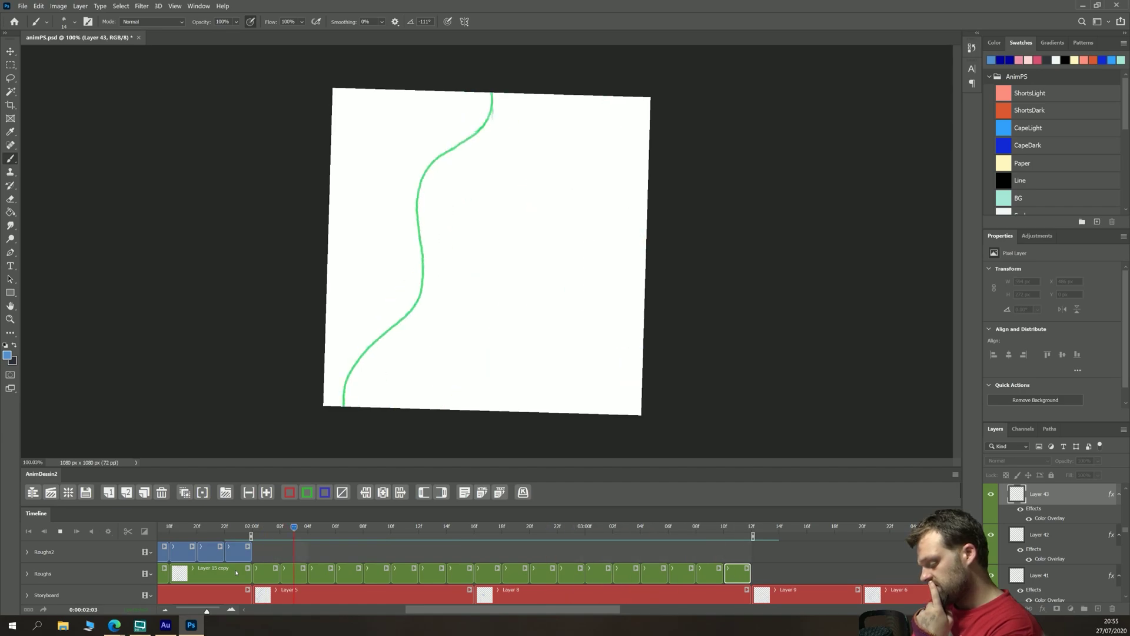
{"action": "key", "text": "space"}
{"action": "key", "text": "space"}
{"action": "key", "text": "space"}
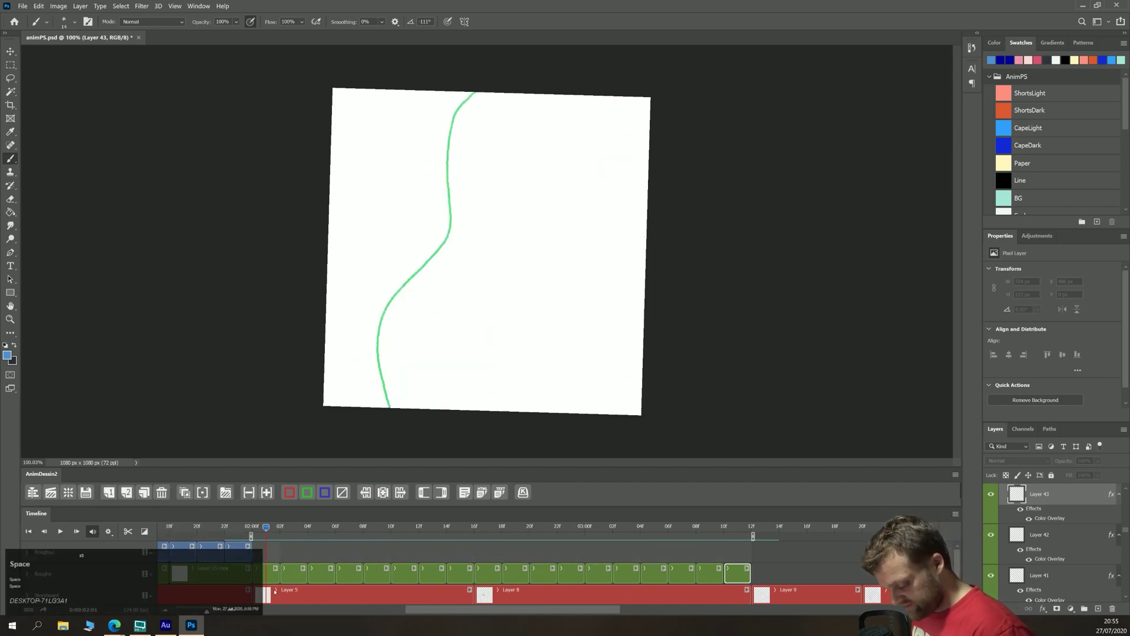
Brush three faint diagonal fold lines and short hatching onto the first cape rough frame
{"action": "left_click", "coordinate": [266, 572]}
{"action": "key", "text": "b"}
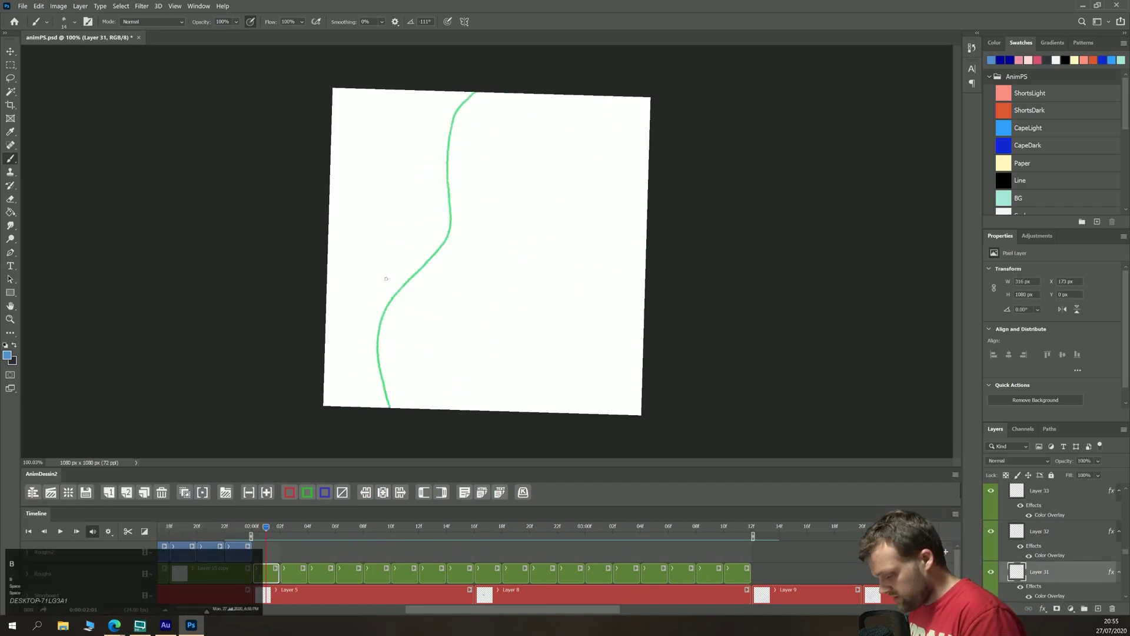
{"action": "left_click_drag", "start_coordinate": [452, 234], "coordinate": [606, 279]}
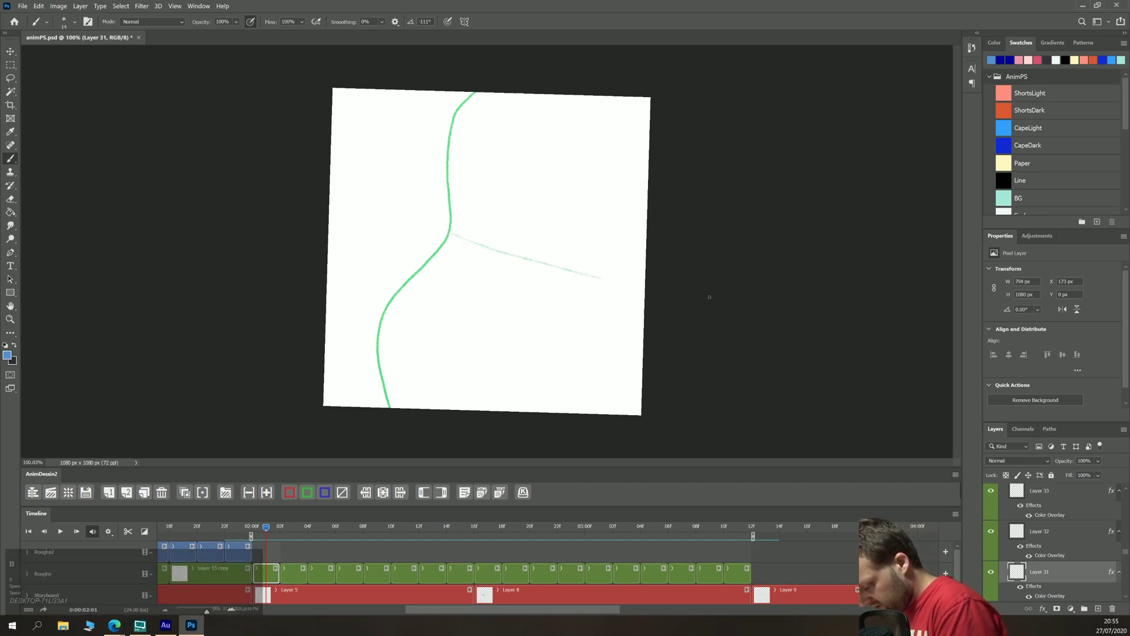
{"action": "left_click_drag", "start_coordinate": [461, 114], "coordinate": [617, 165]}
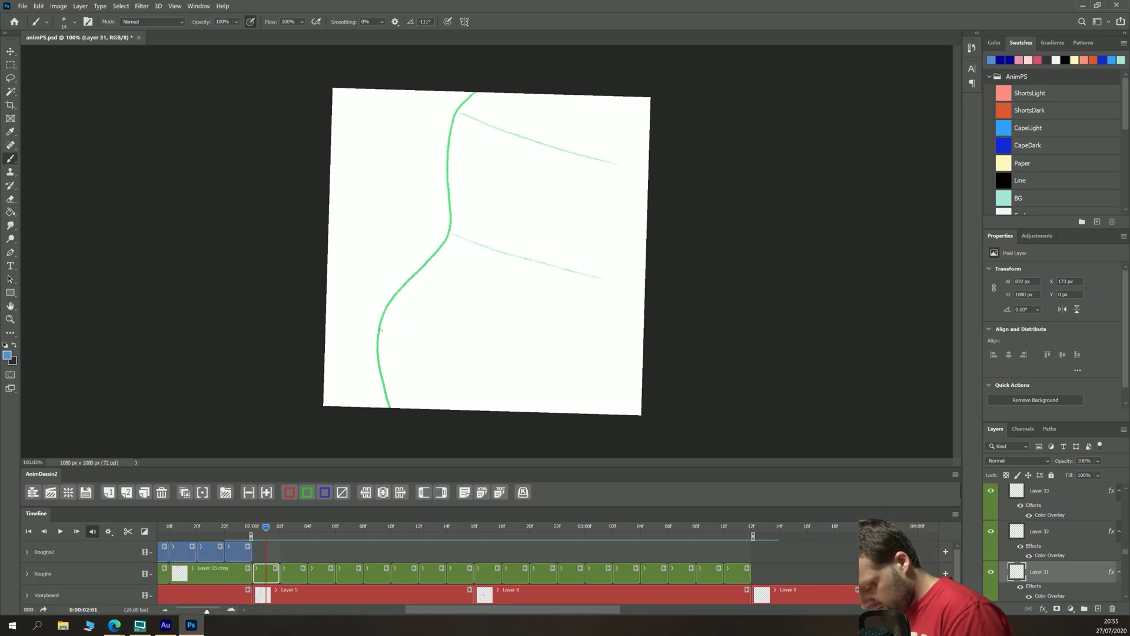
{"action": "left_click_drag", "start_coordinate": [380, 329], "coordinate": [560, 387]}
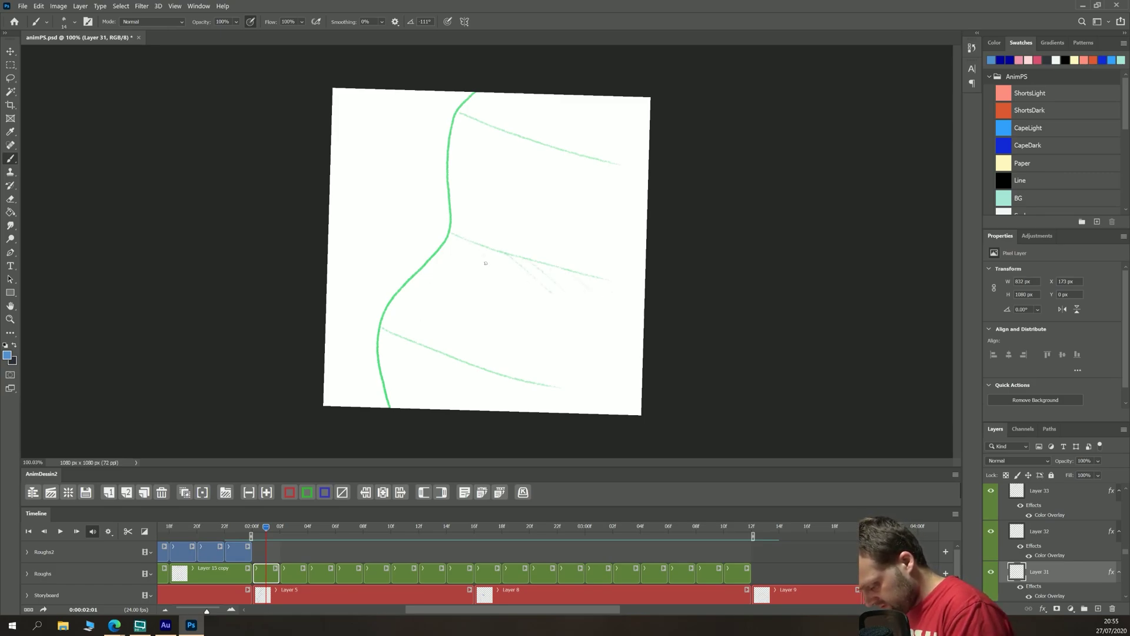
{"action": "left_click_drag", "start_coordinate": [443, 356], "coordinate": [473, 384]}
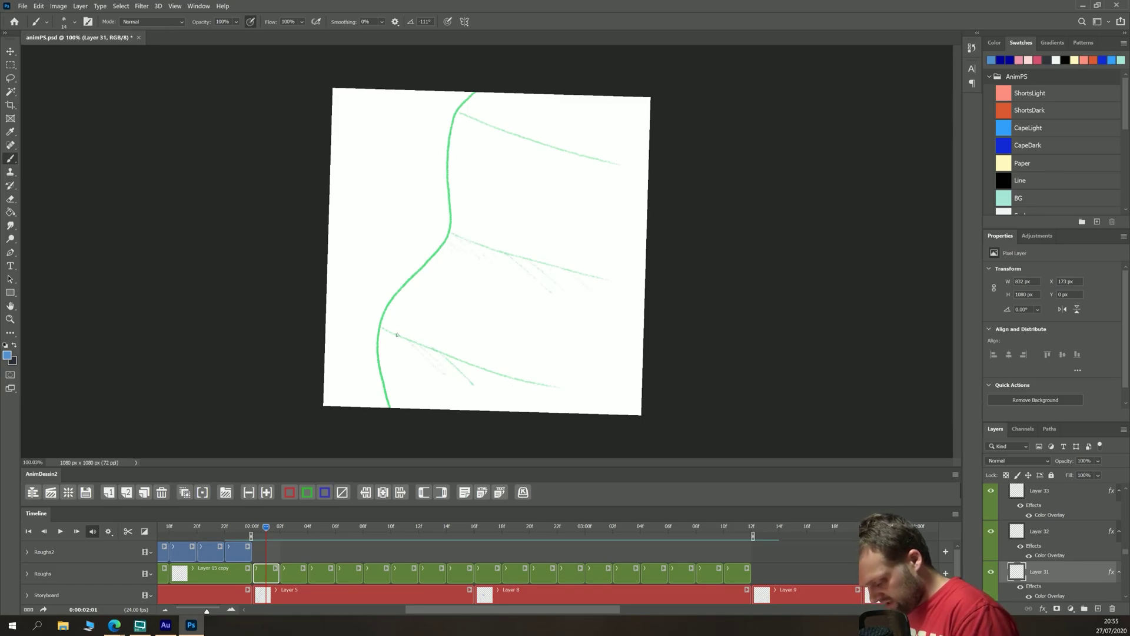
Add diagonal fold lines and hatching to the next two rough frames
{"action": "key", "text": "Right"}
{"action": "key", "text": "Right"}
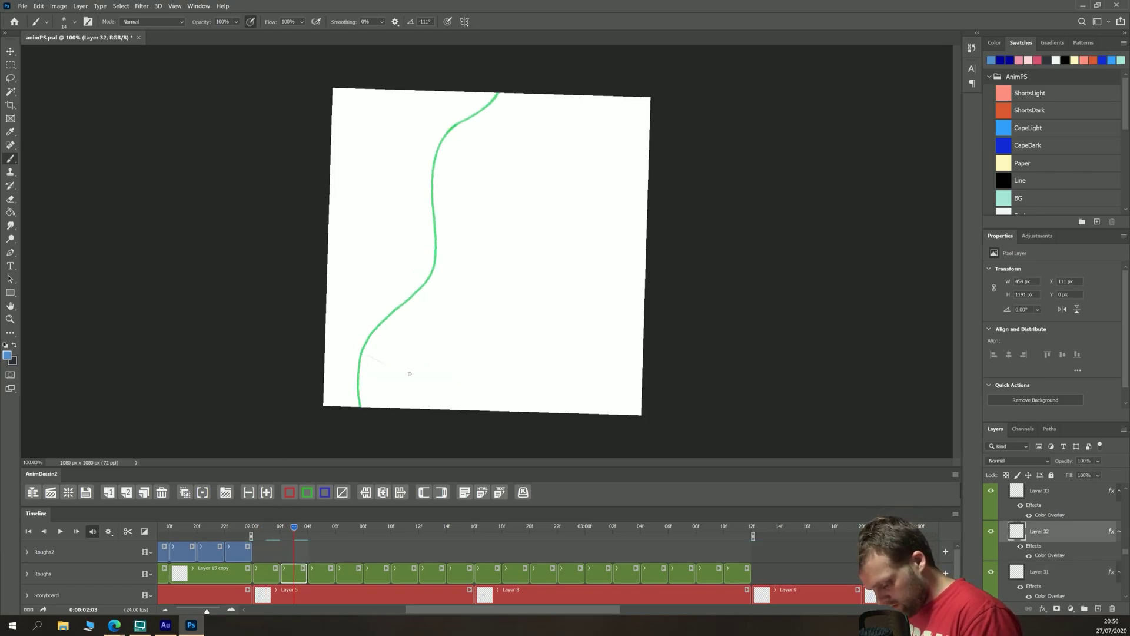
{"action": "left_click_drag", "start_coordinate": [454, 145], "coordinate": [596, 219]}
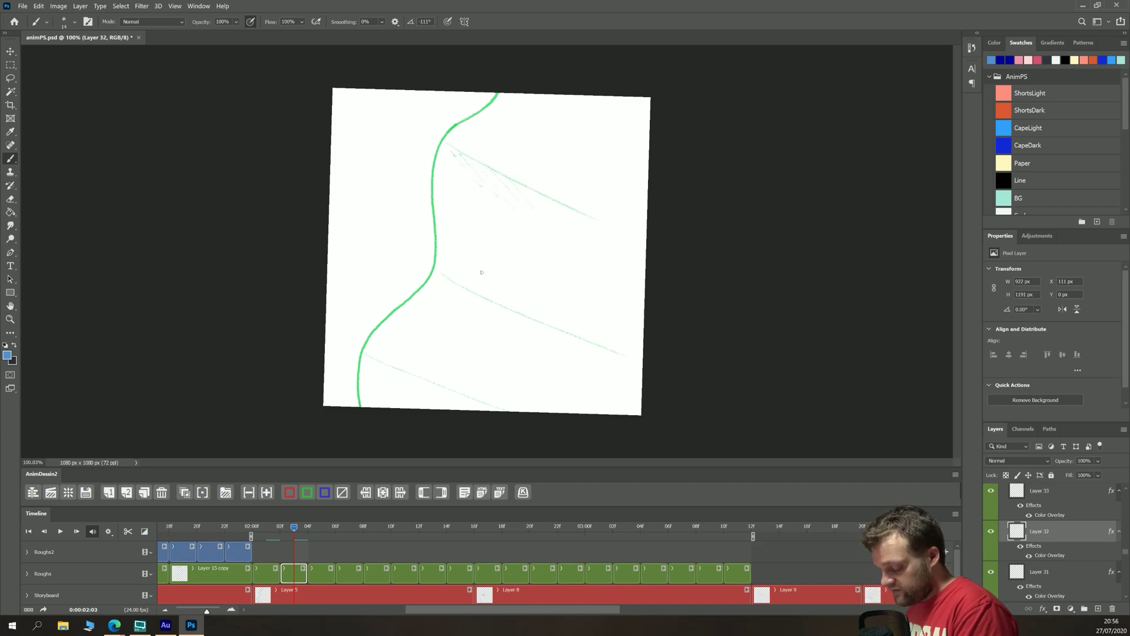
{"action": "left_click_drag", "start_coordinate": [398, 370], "coordinate": [418, 394]}
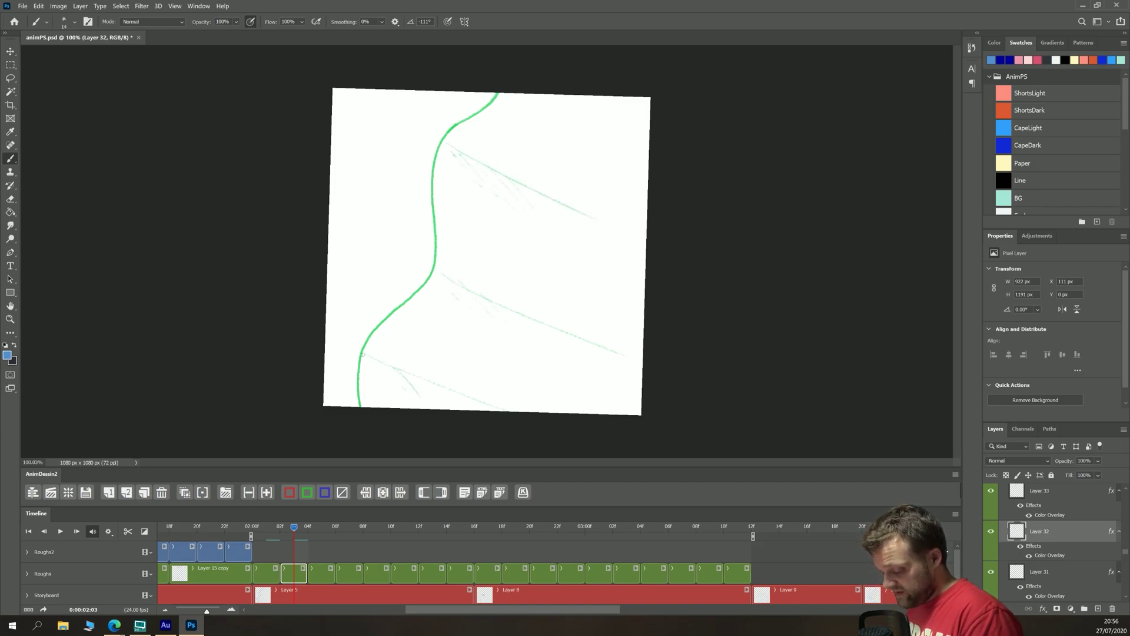
{"action": "key", "text": "Right"}
{"action": "key", "text": "Right"}
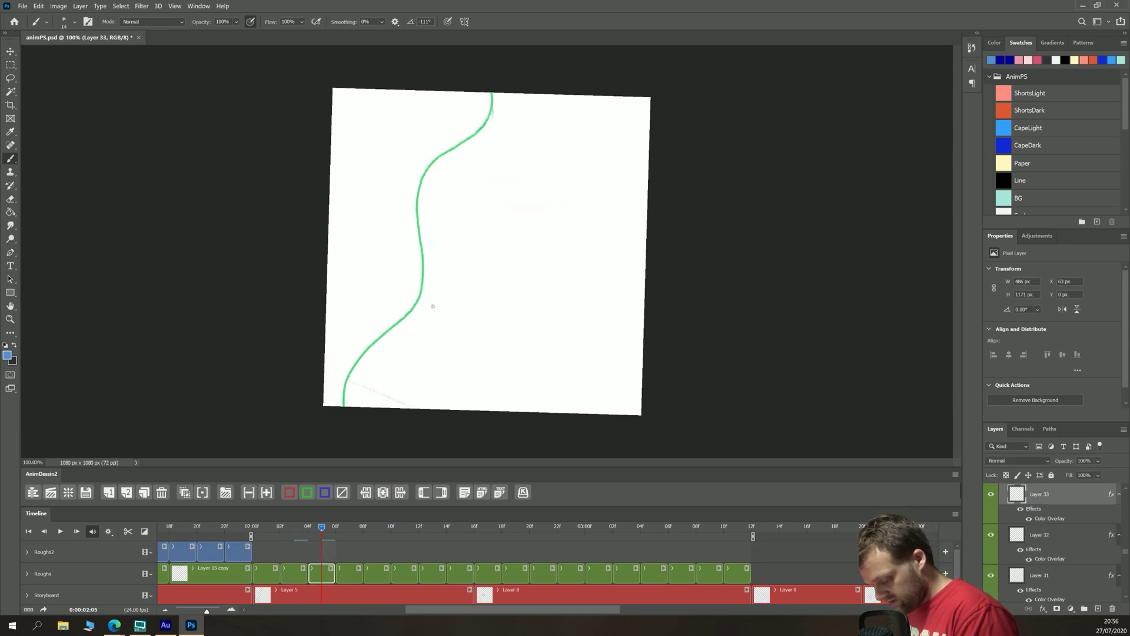
{"action": "left_click_drag", "start_coordinate": [429, 183], "coordinate": [653, 284]}
{"action": "left_click_drag", "start_coordinate": [499, 118], "coordinate": [621, 188]}
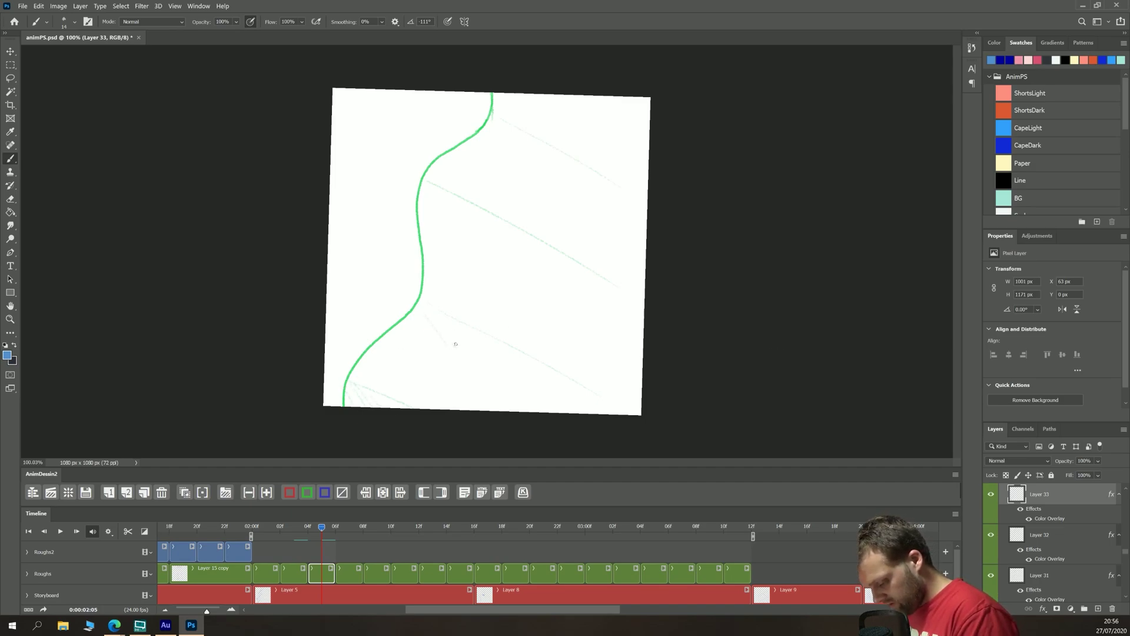
Duplicate the following frame's drawing as a new frame and hatch diagonal fold lines across its cape
{"action": "key", "text": "space"}
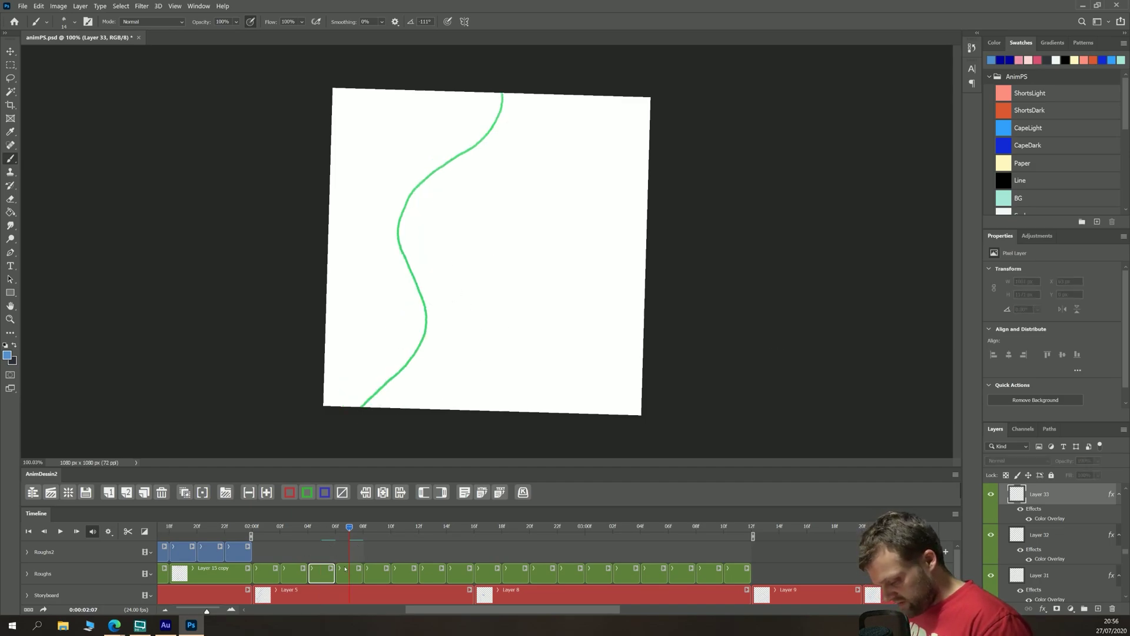
{"action": "left_click", "coordinate": [185, 492]}
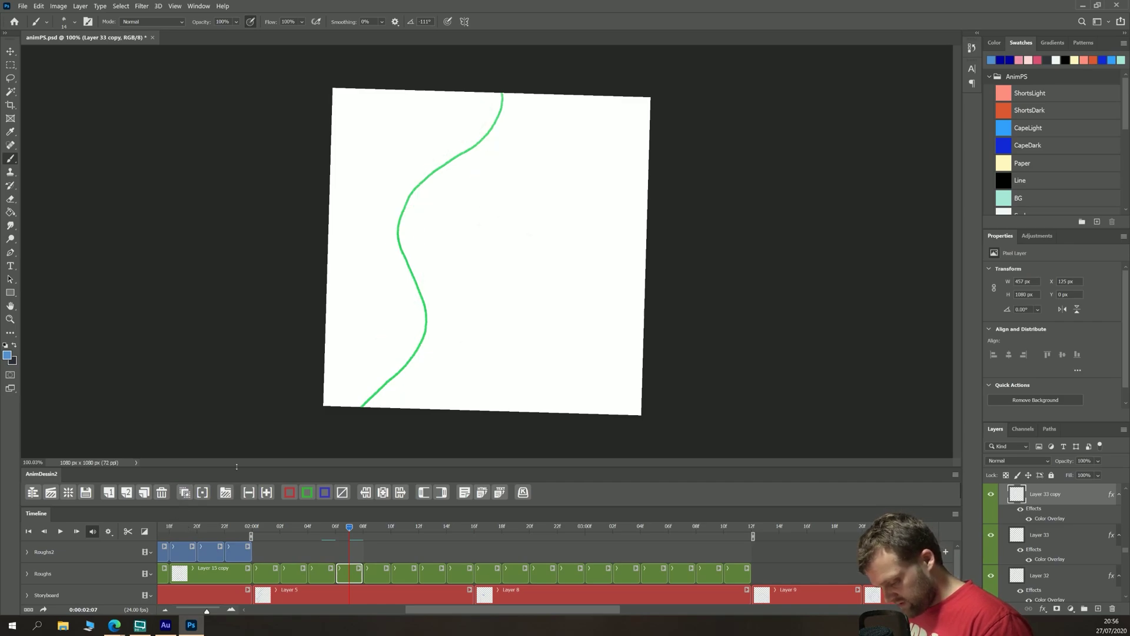
{"action": "left_click_drag", "start_coordinate": [428, 336], "coordinate": [595, 420]}
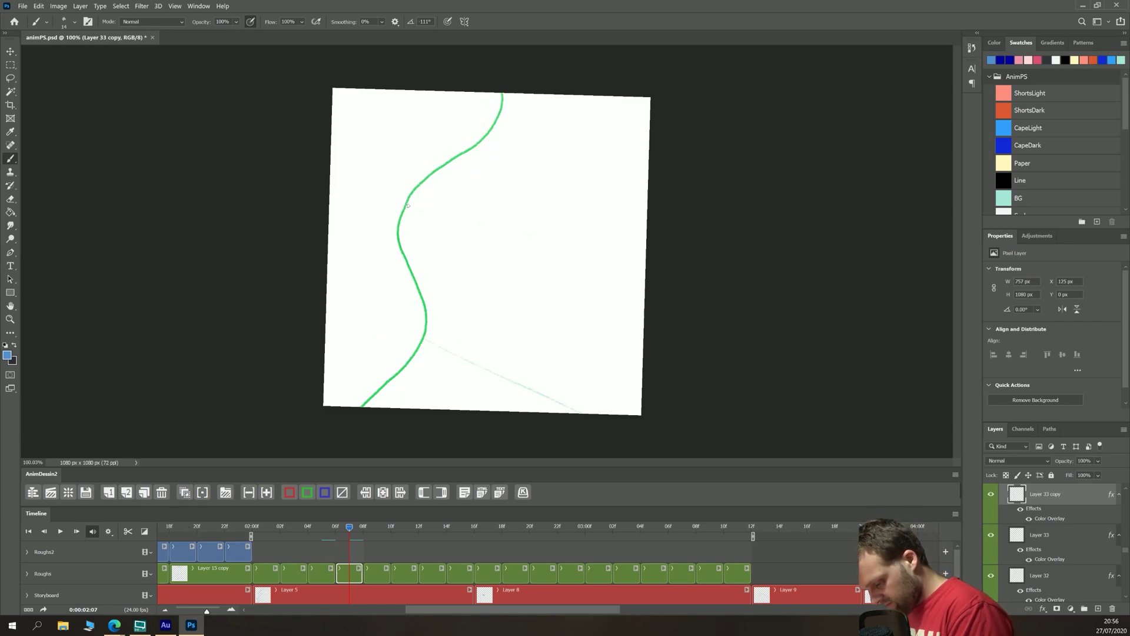
{"action": "left_click_drag", "start_coordinate": [407, 205], "coordinate": [687, 347]}
{"action": "left_click_drag", "start_coordinate": [500, 122], "coordinate": [646, 203]}
{"action": "mouse_move", "coordinate": [540, 144]}
{"action": "left_mouse_down"}
{"action": "mouse_move", "coordinate": [558, 166]}
{"action": "mouse_move", "coordinate": [544, 173]}
{"action": "left_mouse_up"}
{"action": "left_click_drag", "start_coordinate": [448, 226], "coordinate": [495, 276]}
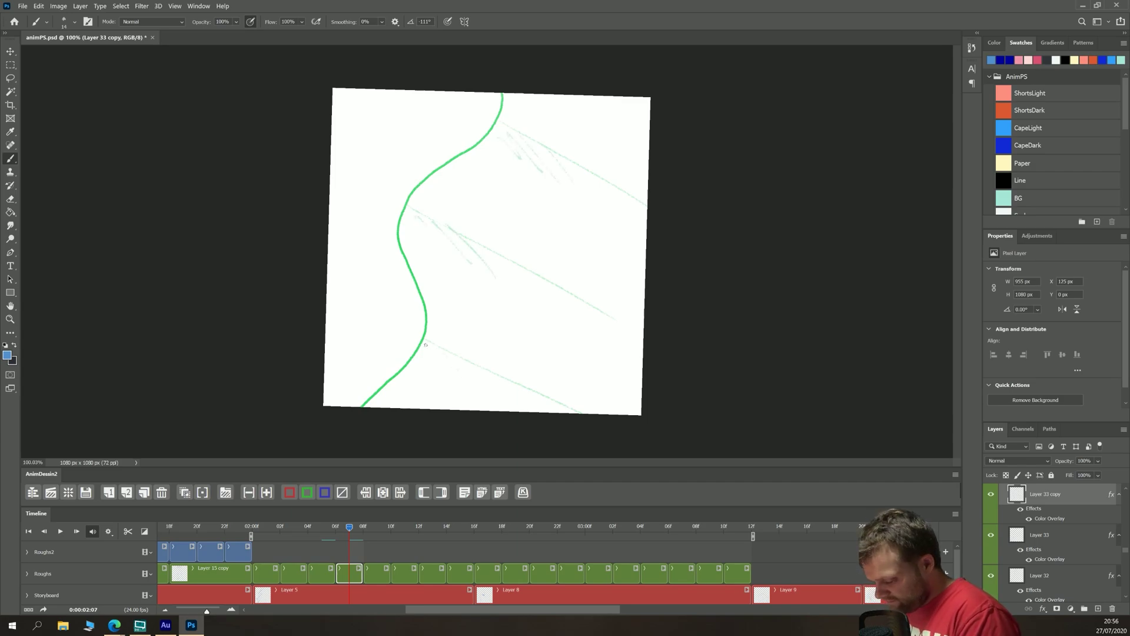
Draw three diagonal fold lines and a short bend stroke on the 09f frame
{"action": "left_click", "coordinate": [376, 533]}
{"action": "left_click_drag", "start_coordinate": [420, 373], "coordinate": [497, 408]}
{"action": "left_click_drag", "start_coordinate": [412, 246], "coordinate": [598, 347]}
{"action": "left_click_drag", "start_coordinate": [497, 159], "coordinate": [642, 236]}
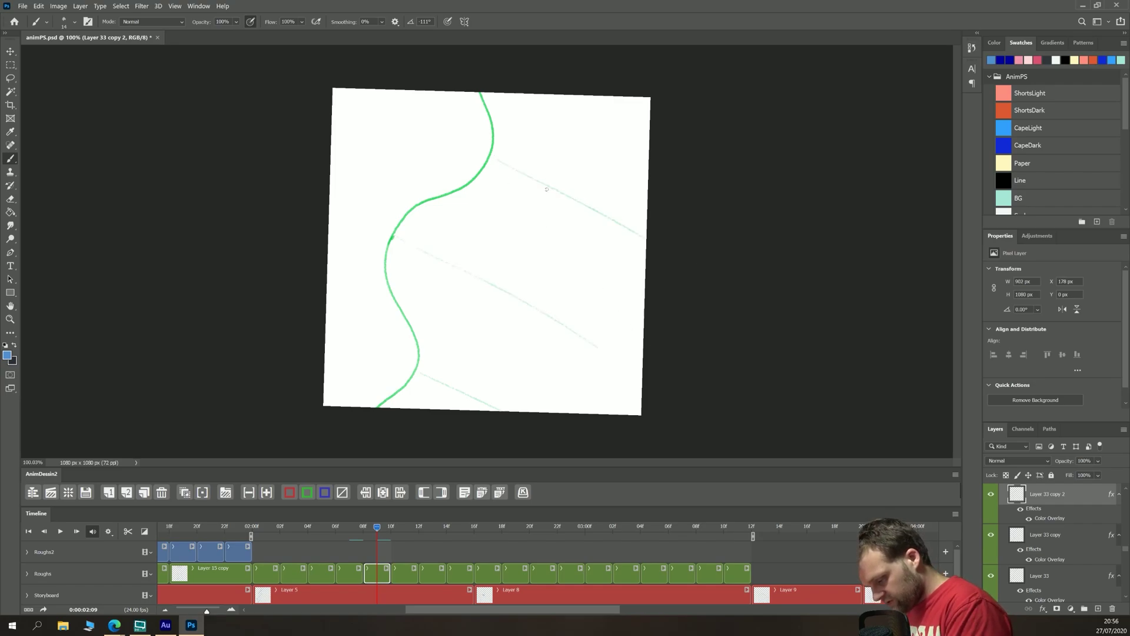
{"action": "left_click_drag", "start_coordinate": [433, 254], "coordinate": [475, 301]}
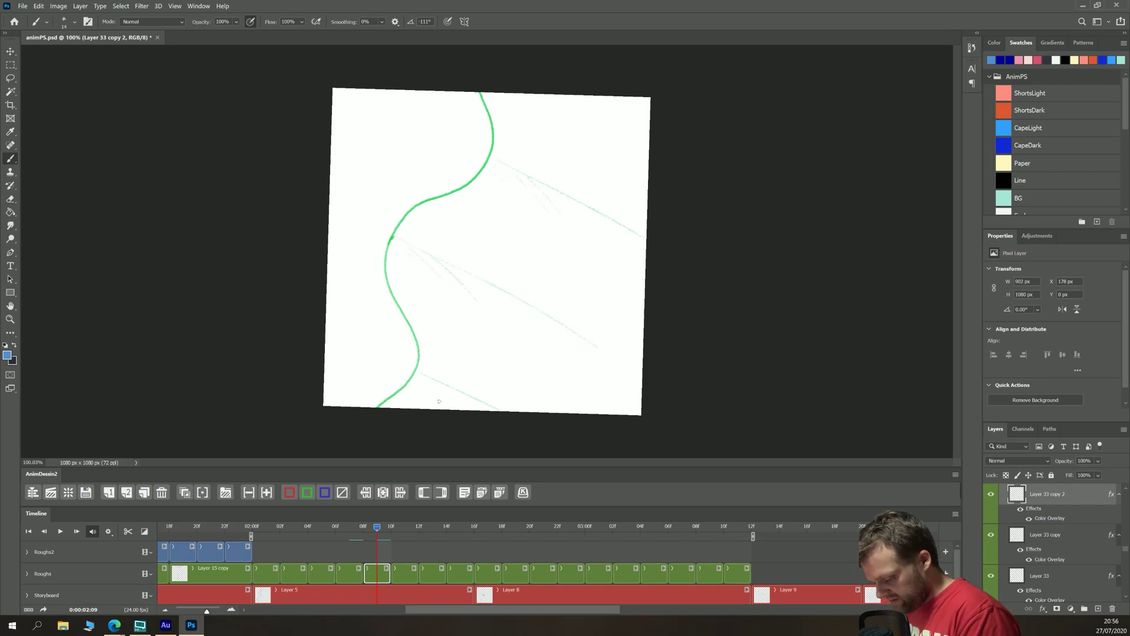
Add a diagonal fold line on 11f, then a curved fold and short stroke on 13f
{"action": "left_click", "coordinate": [415, 541]}
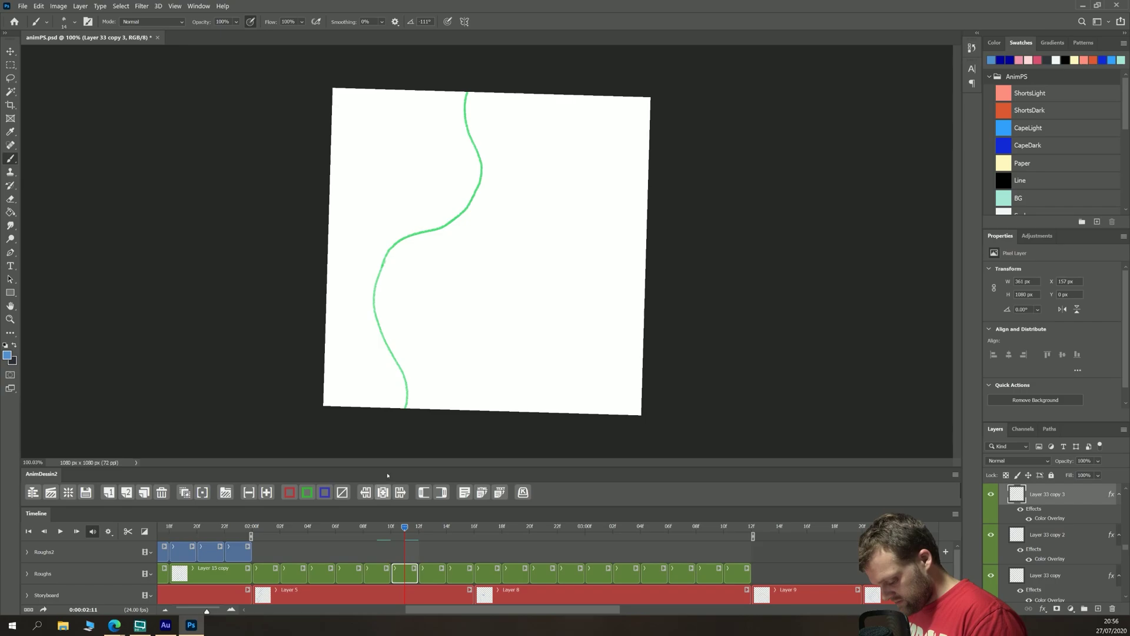
{"action": "left_click_drag", "start_coordinate": [382, 275], "coordinate": [604, 380]}
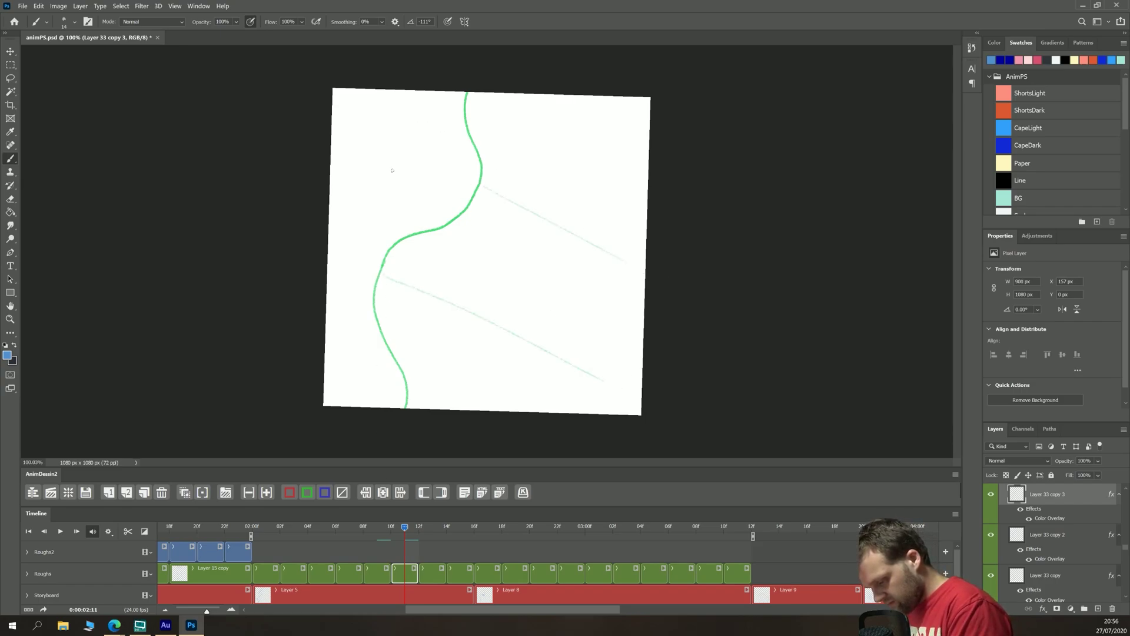
{"action": "left_click", "coordinate": [431, 533]}
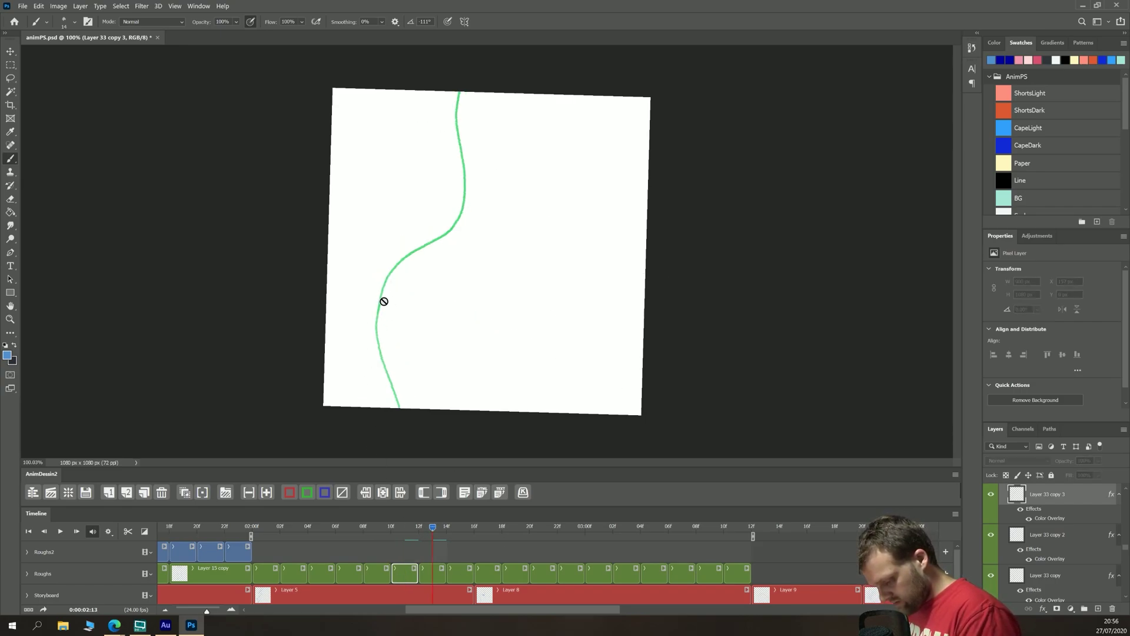
{"action": "mouse_move", "coordinate": [381, 299]}
{"action": "left_mouse_down"}
{"action": "mouse_move", "coordinate": [469, 344]}
{"action": "mouse_move", "coordinate": [569, 422]}
{"action": "left_mouse_up"}
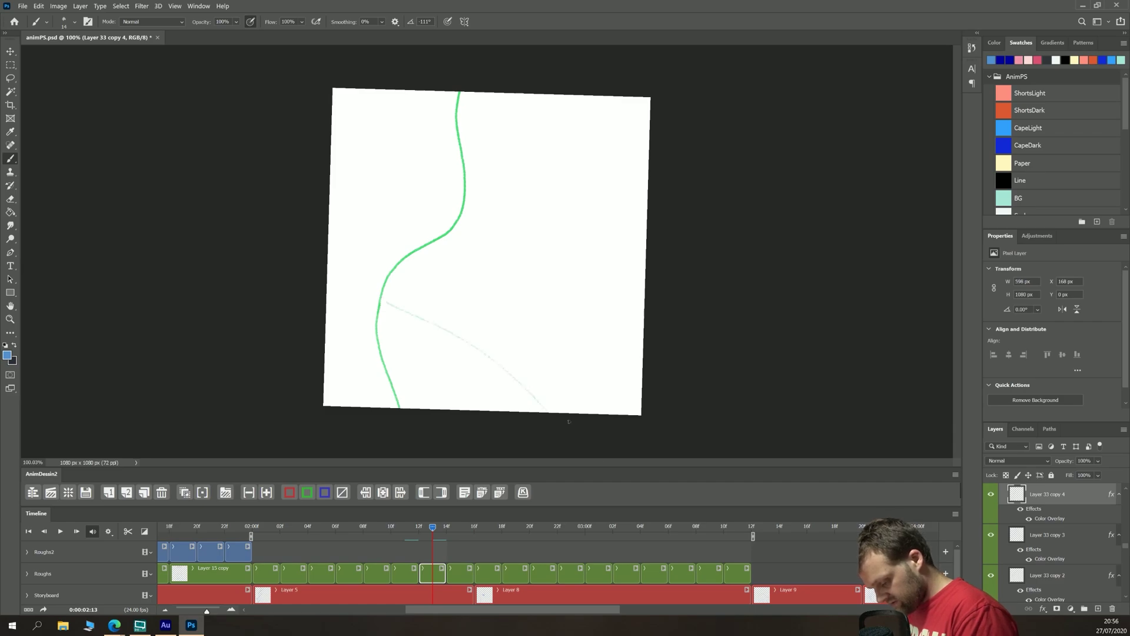
{"action": "left_click_drag", "start_coordinate": [506, 269], "coordinate": [479, 228]}
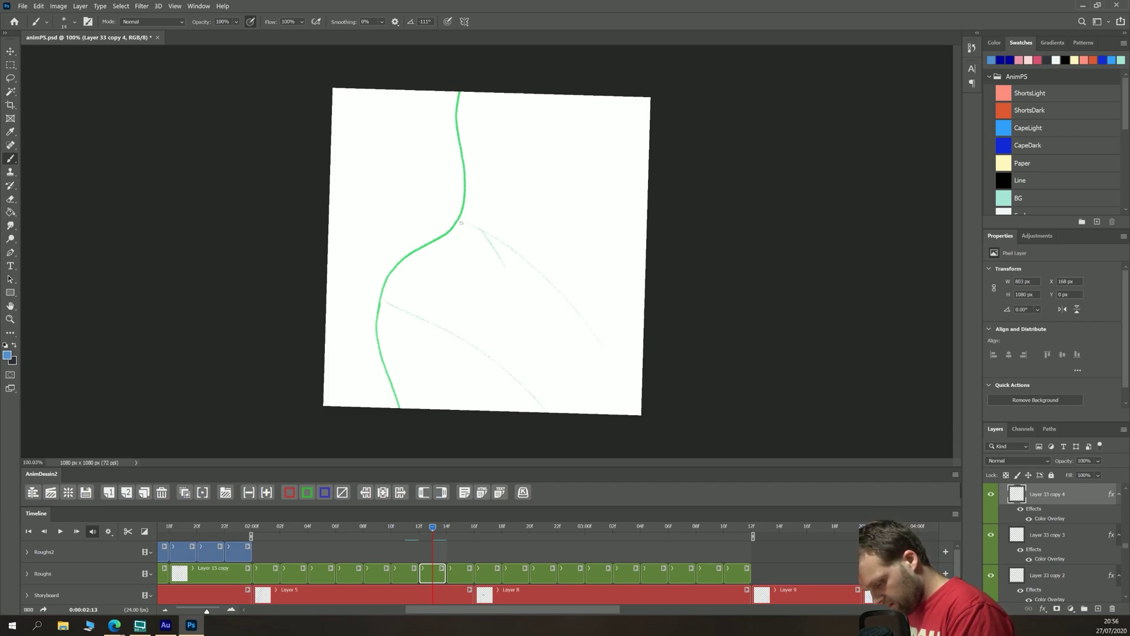
{"action": "left_click", "coordinate": [460, 533]}
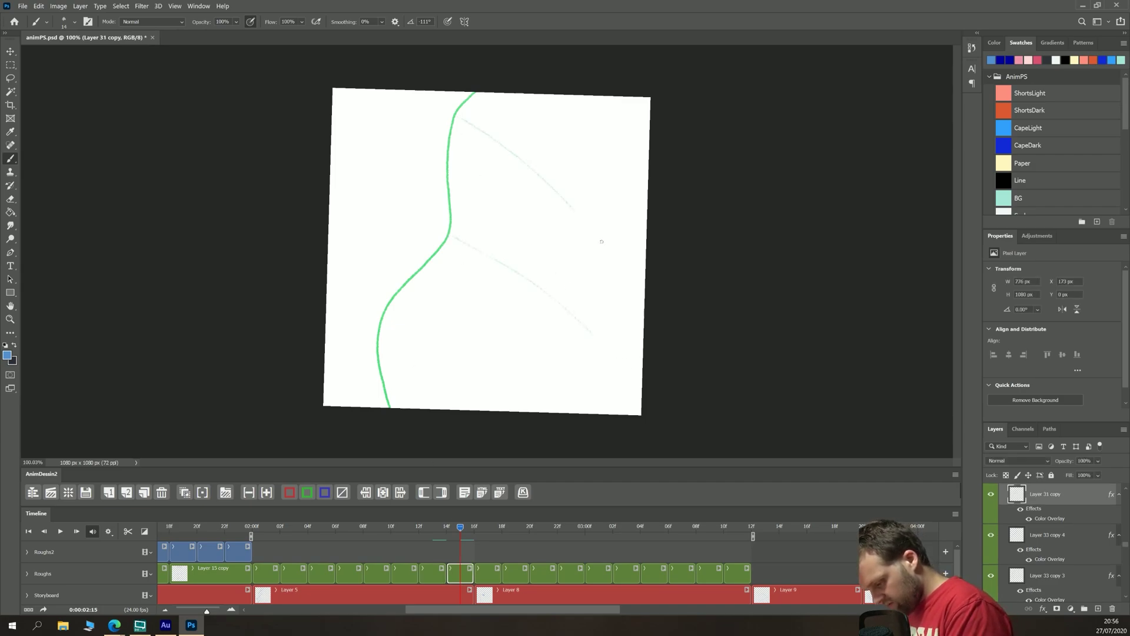
Insert a blank in-between frame after 15f and give it the green rough colour
{"action": "key", "text": "space"}
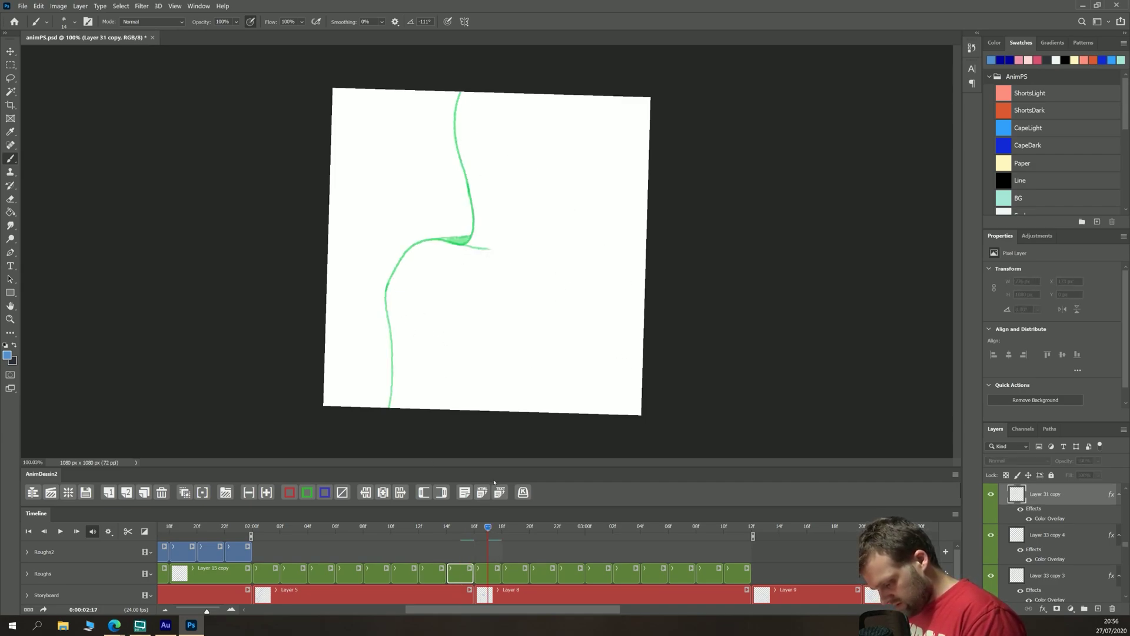
{"action": "left_click", "coordinate": [458, 537]}
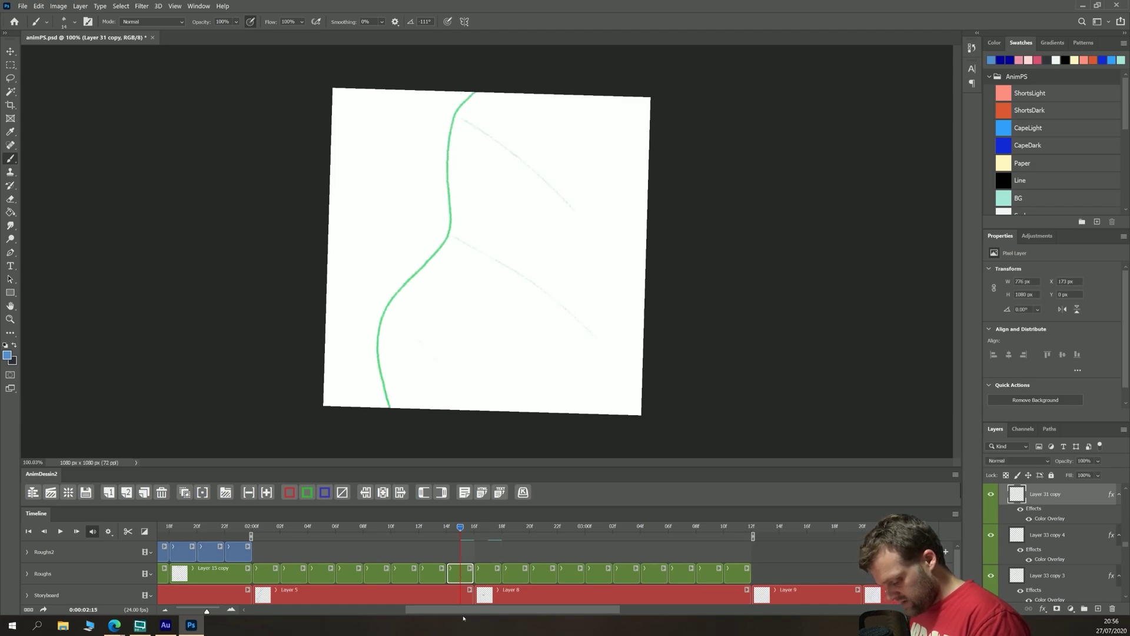
{"action": "left_click", "coordinate": [126, 492]}
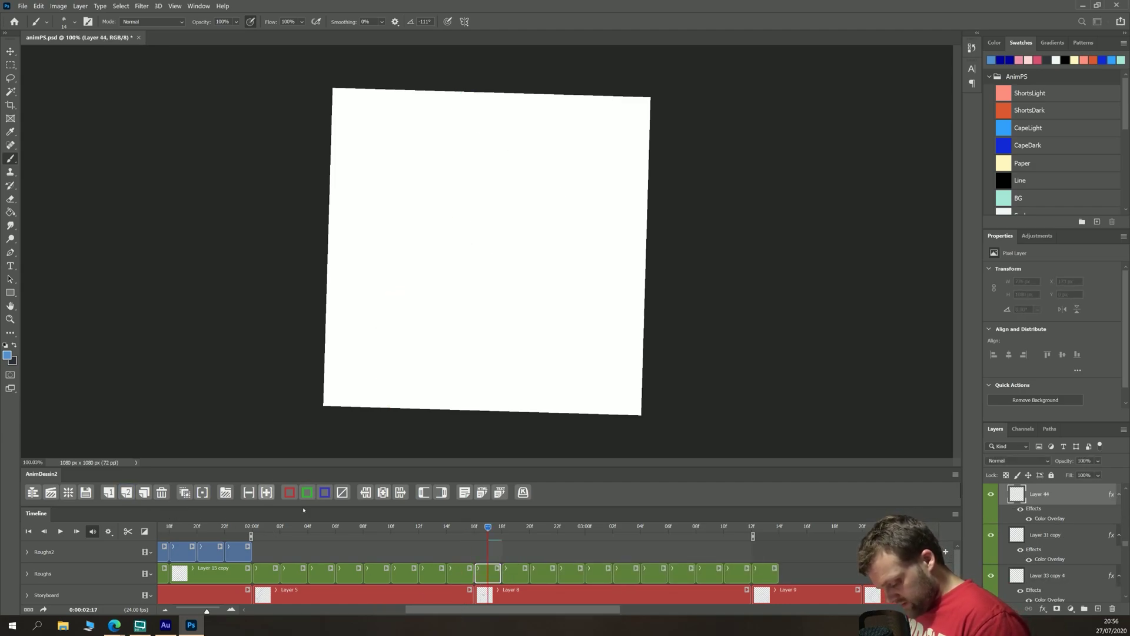
{"action": "left_click", "coordinate": [184, 493]}
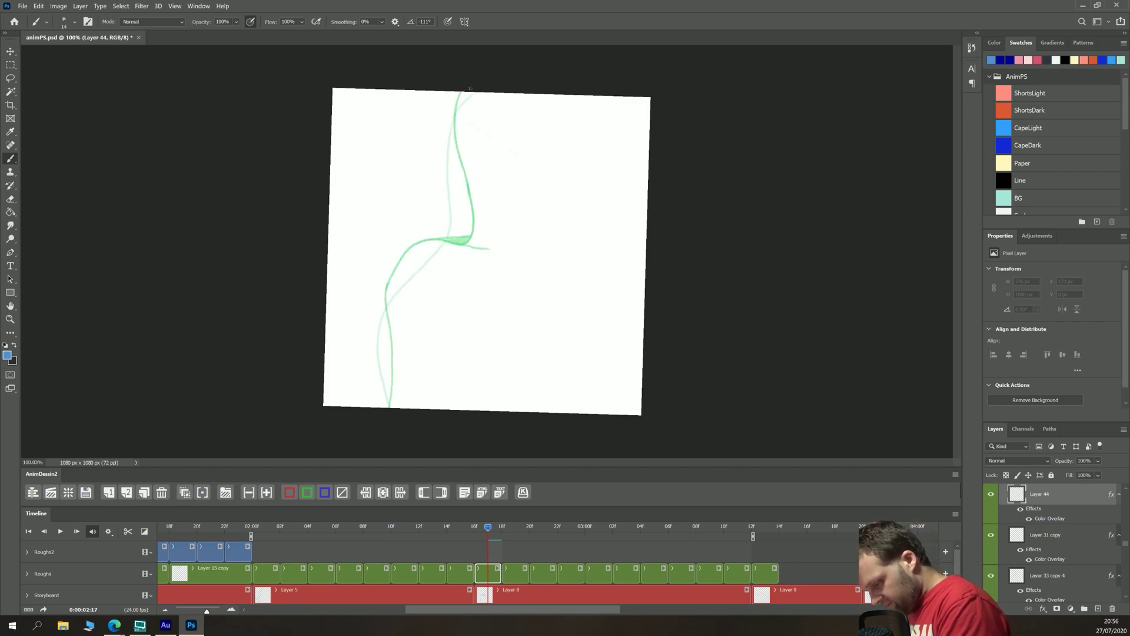
Draw the in-between green cape line through mid-canvas, undoing the extra short stroke
{"action": "mouse_move", "coordinate": [471, 88]}
{"action": "left_mouse_down"}
{"action": "mouse_move", "coordinate": [454, 125]}
{"action": "mouse_move", "coordinate": [463, 226]}
{"action": "mouse_move", "coordinate": [386, 306]}
{"action": "mouse_move", "coordinate": [388, 406]}
{"action": "left_mouse_up"}
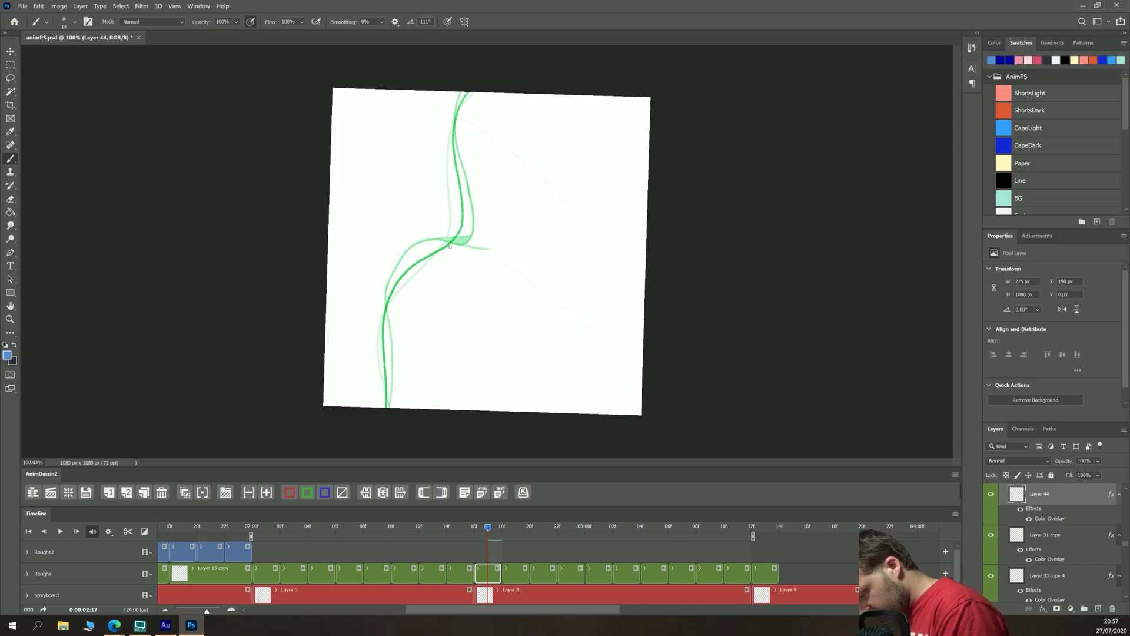
{"action": "left_click_drag", "start_coordinate": [446, 248], "coordinate": [475, 246]}
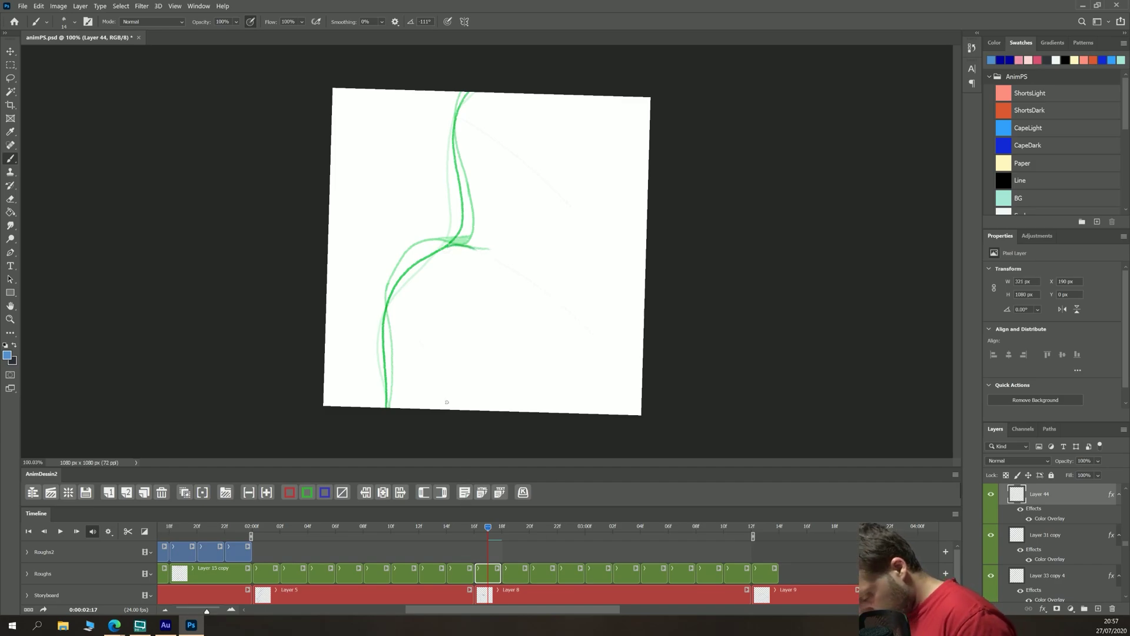
{"action": "key", "text": "ctrl+z"}
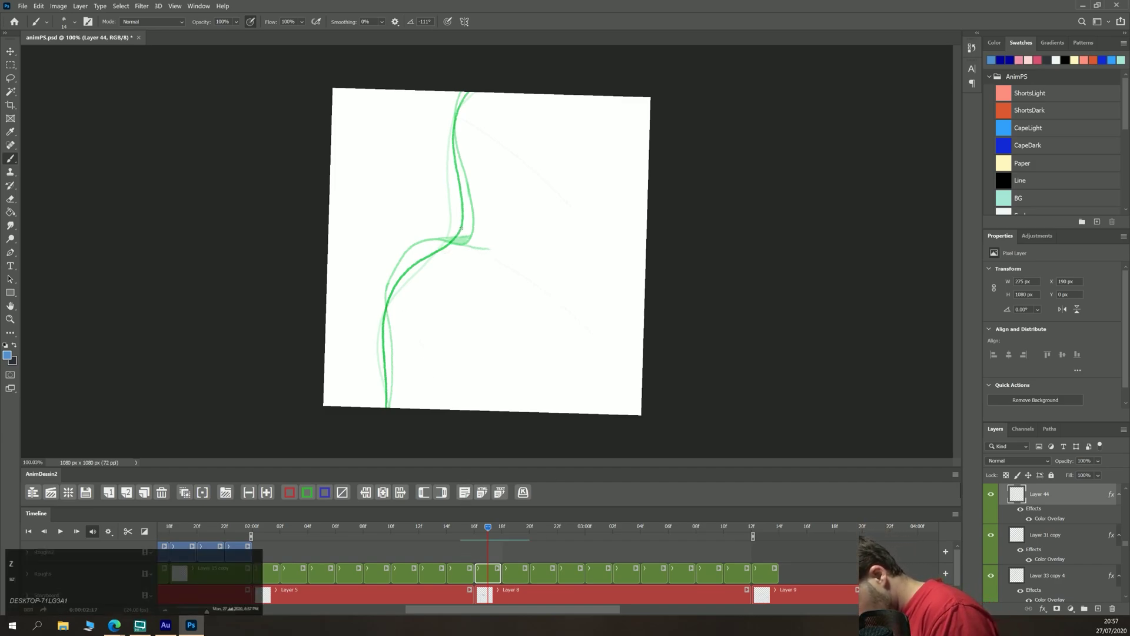
{"action": "key", "text": "ctrl+z"}
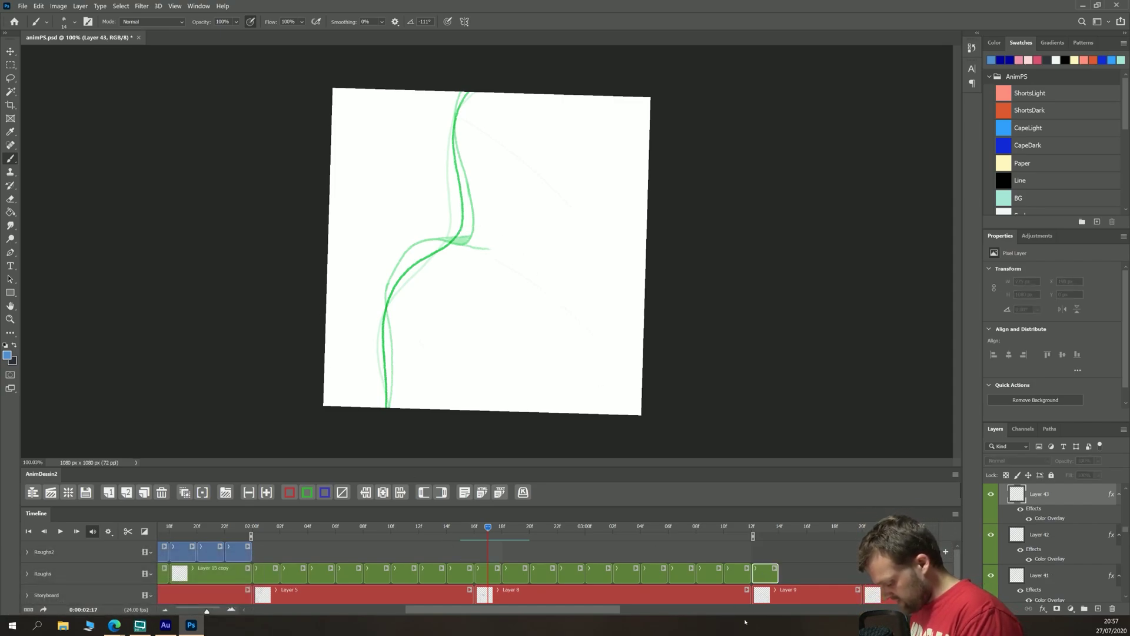
{"action": "left_click", "coordinate": [60, 531]}
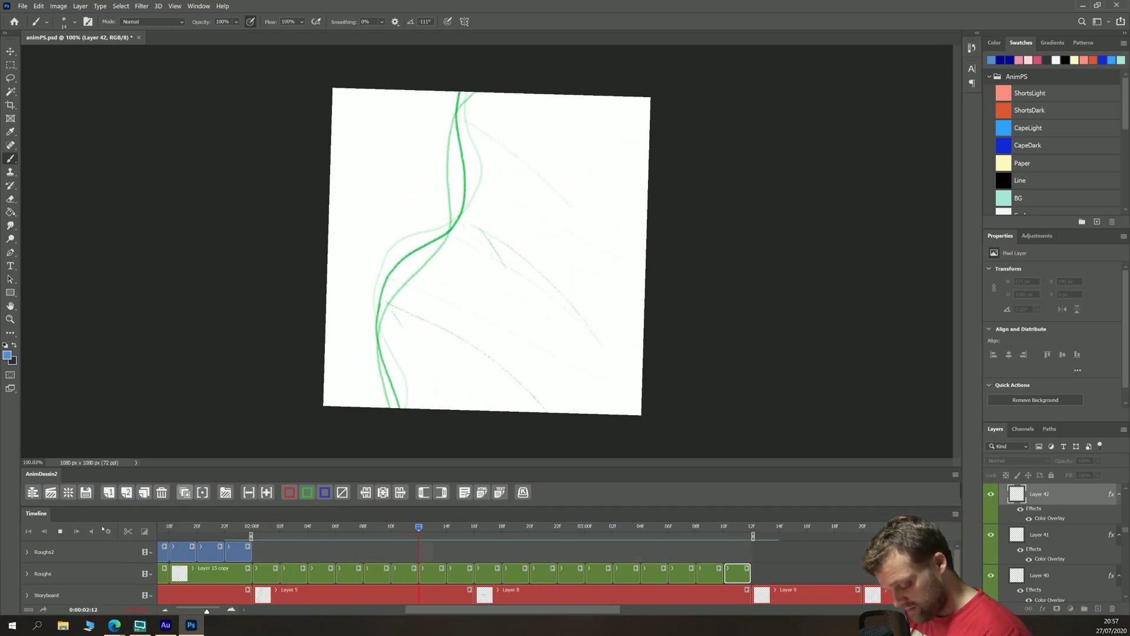
{"action": "key", "text": "space"}
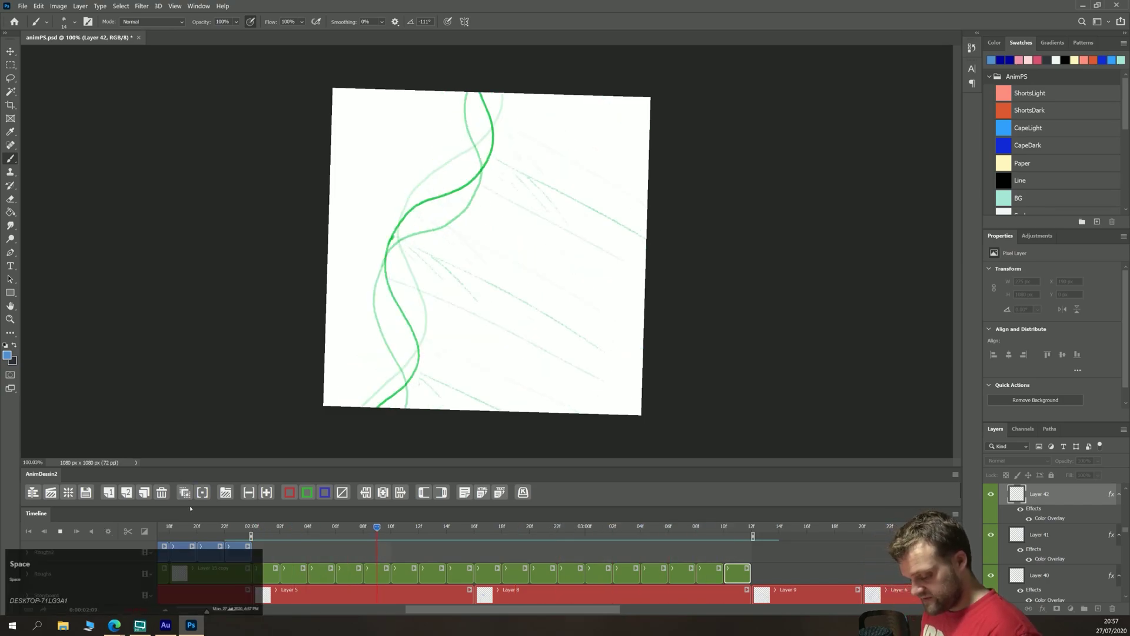
{"action": "key", "text": "space"}
{"action": "key", "text": "space"}
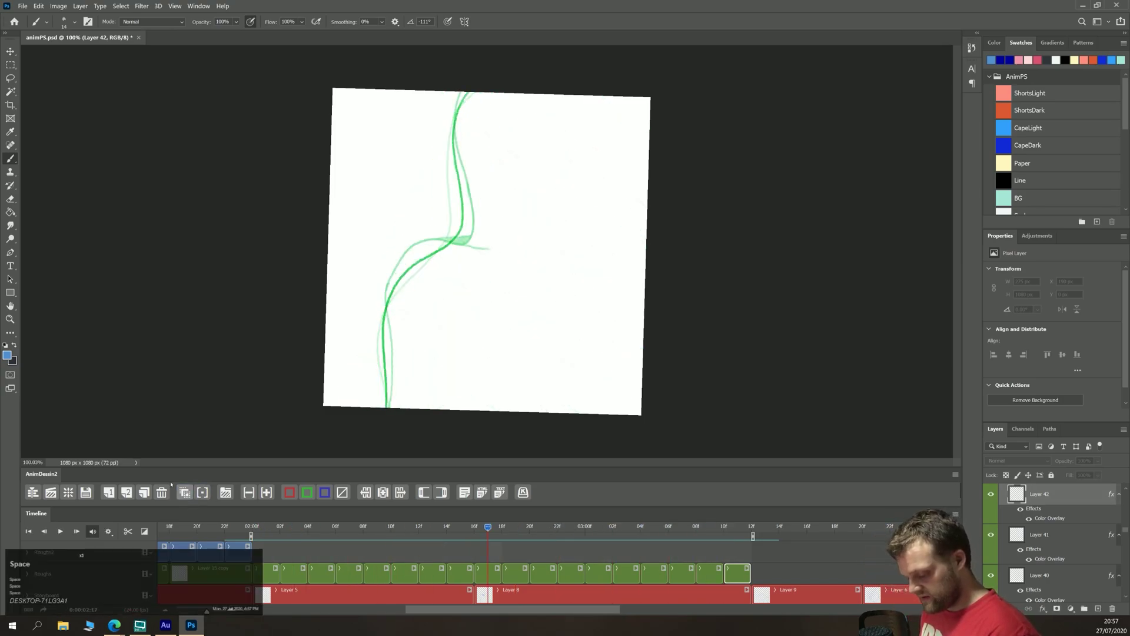
{"action": "key", "text": "space"}
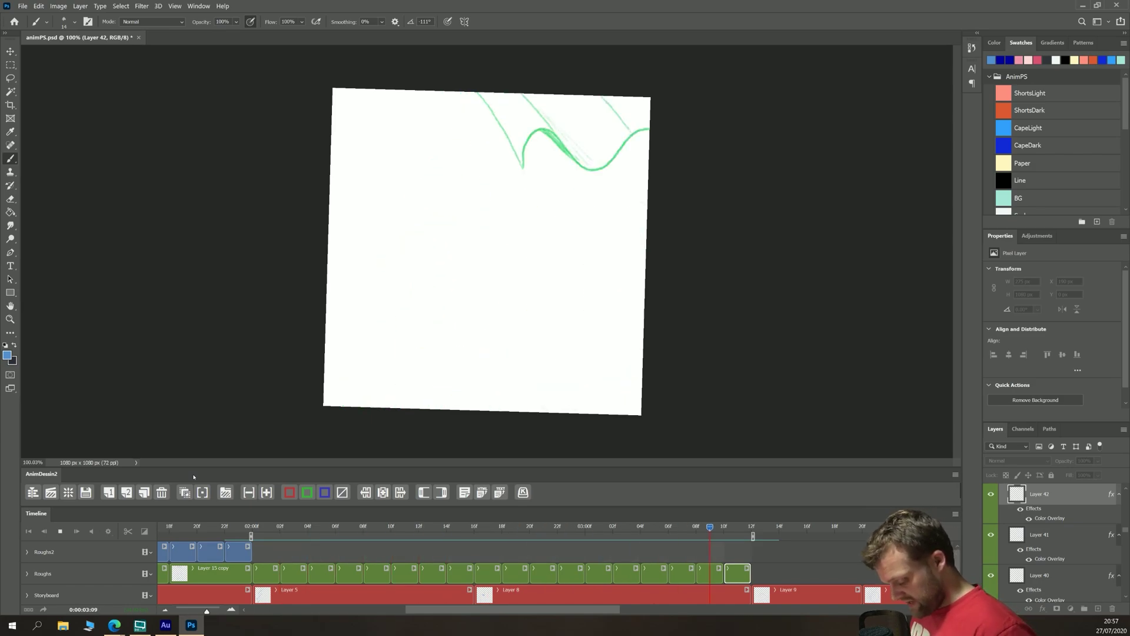
{"action": "key", "text": "space"}
{"action": "left_click_drag", "start_coordinate": [422, 614], "coordinate": [503, 614]}
{"action": "left_click", "coordinate": [579, 533]}
{"action": "key", "text": "space"}
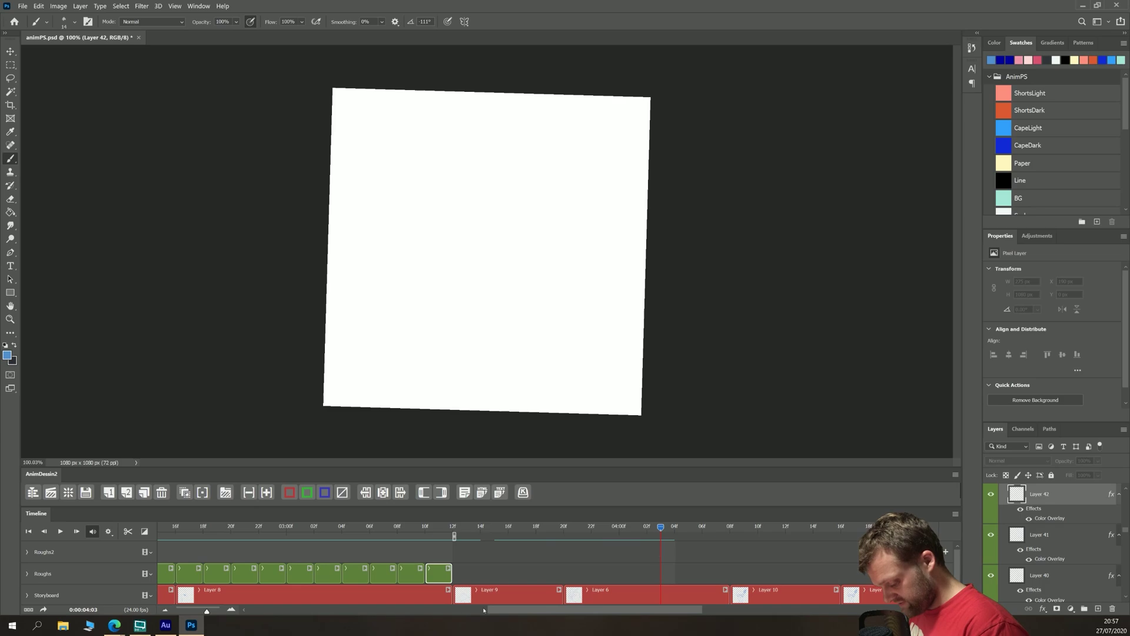
{"action": "left_click", "coordinate": [72, 588]}
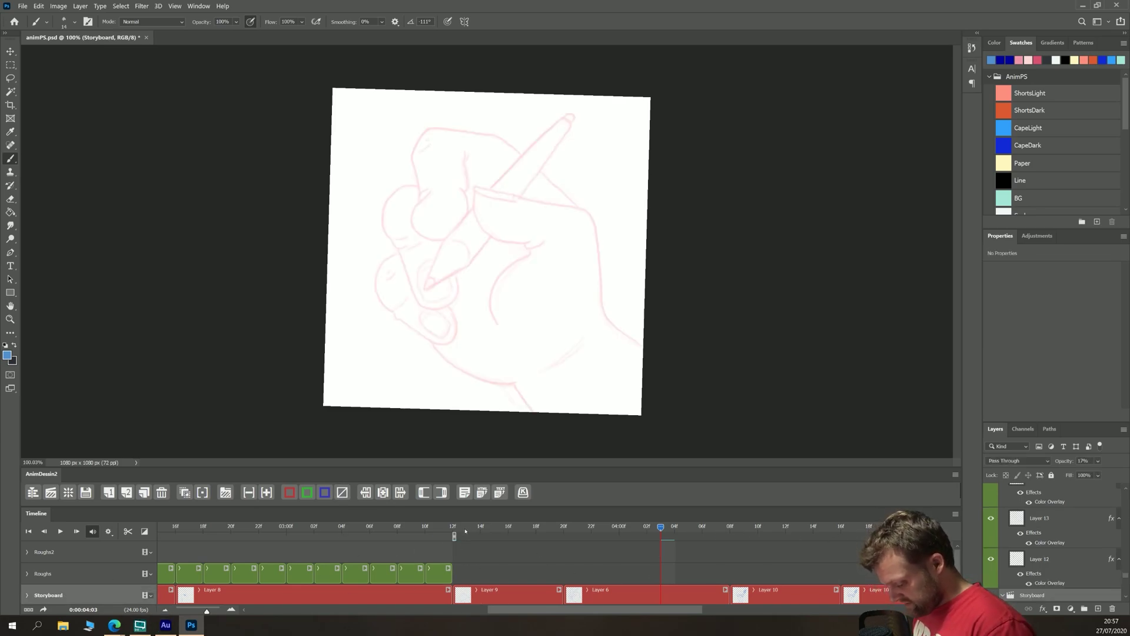
{"action": "left_click", "coordinate": [536, 527]}
{"action": "mouse_move", "coordinate": [559, 528]}
{"action": "left_mouse_down"}
{"action": "mouse_move", "coordinate": [454, 527]}
{"action": "mouse_move", "coordinate": [715, 538]}
{"action": "left_mouse_up"}
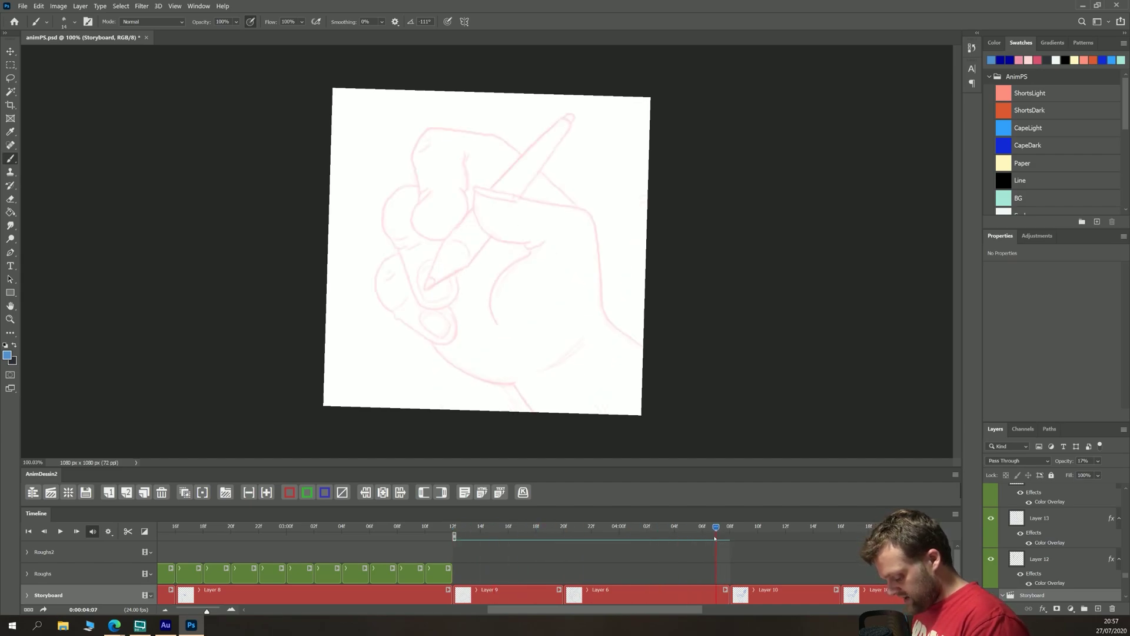
{"action": "left_click_drag", "start_coordinate": [528, 611], "coordinate": [425, 611]}
{"action": "left_click", "coordinate": [516, 527]}
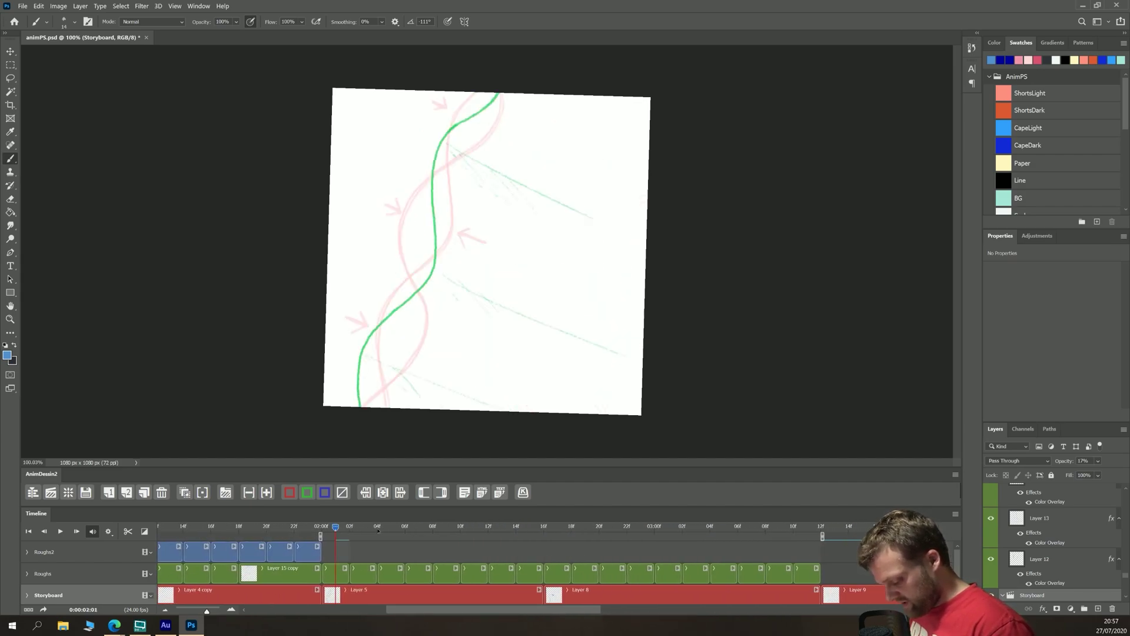
{"action": "left_click_drag", "start_coordinate": [532, 533], "coordinate": [703, 552]}
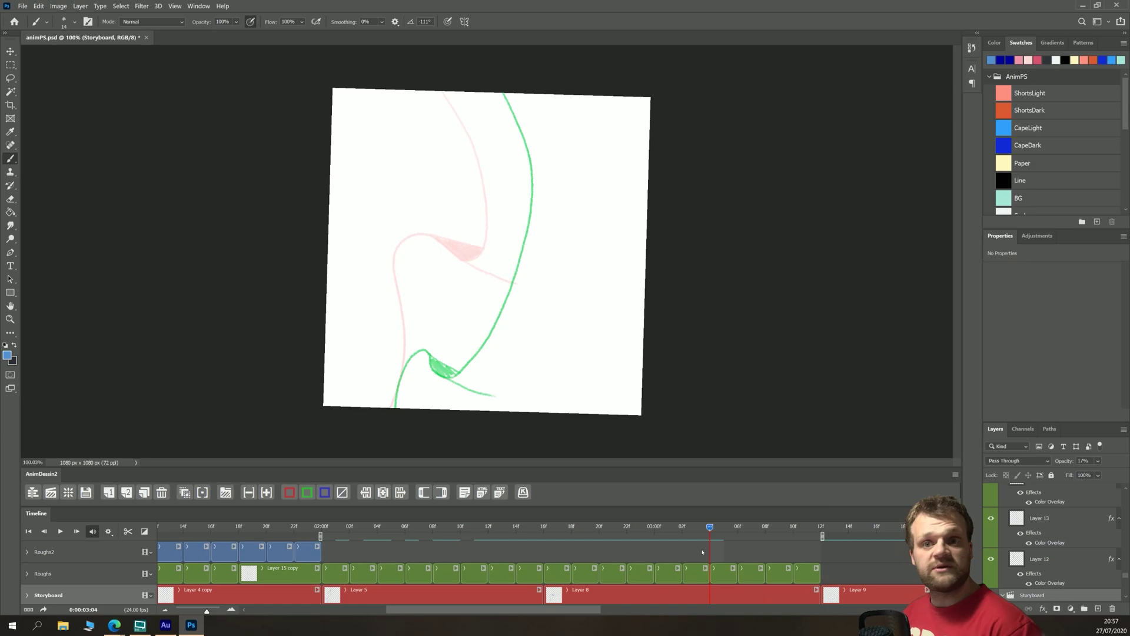